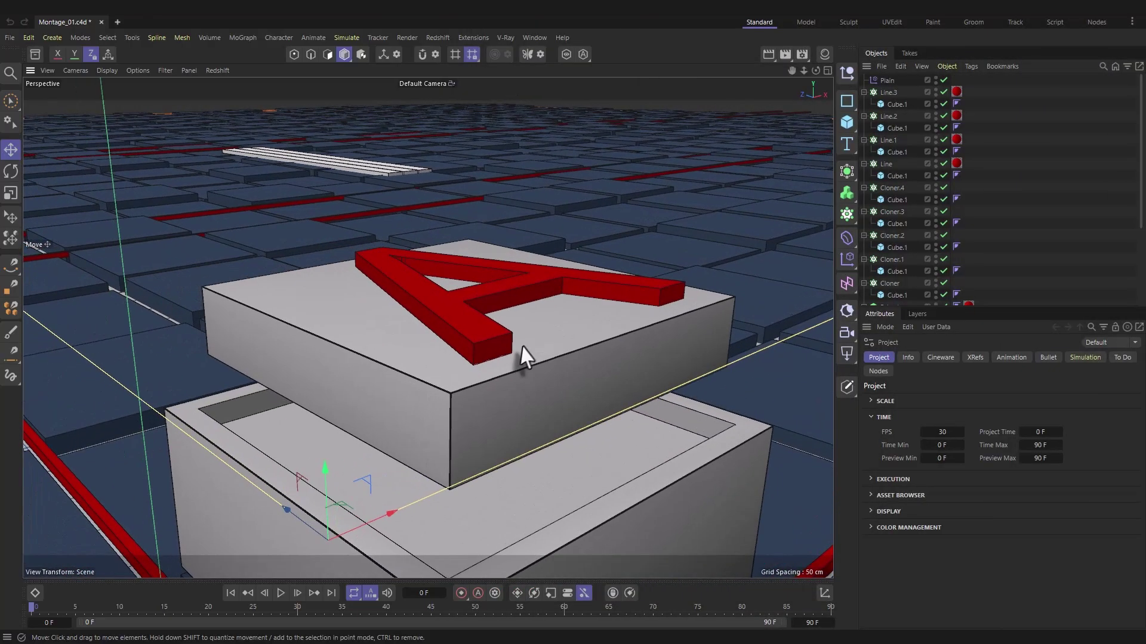
Step: Examine the extruded letter A on the box lid and its Extrude object from several angles
{"action": "left_click", "coordinate": [498, 334]}
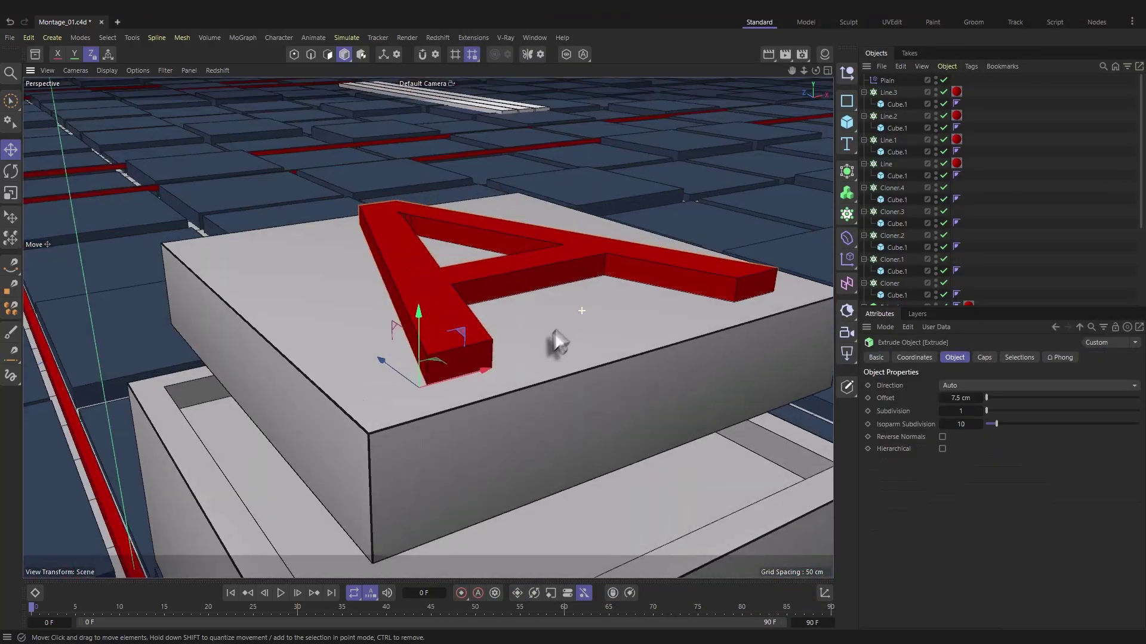
{"action": "left_click_drag", "start_coordinate": [558, 342], "coordinate": [483, 272], "text": "alt"}
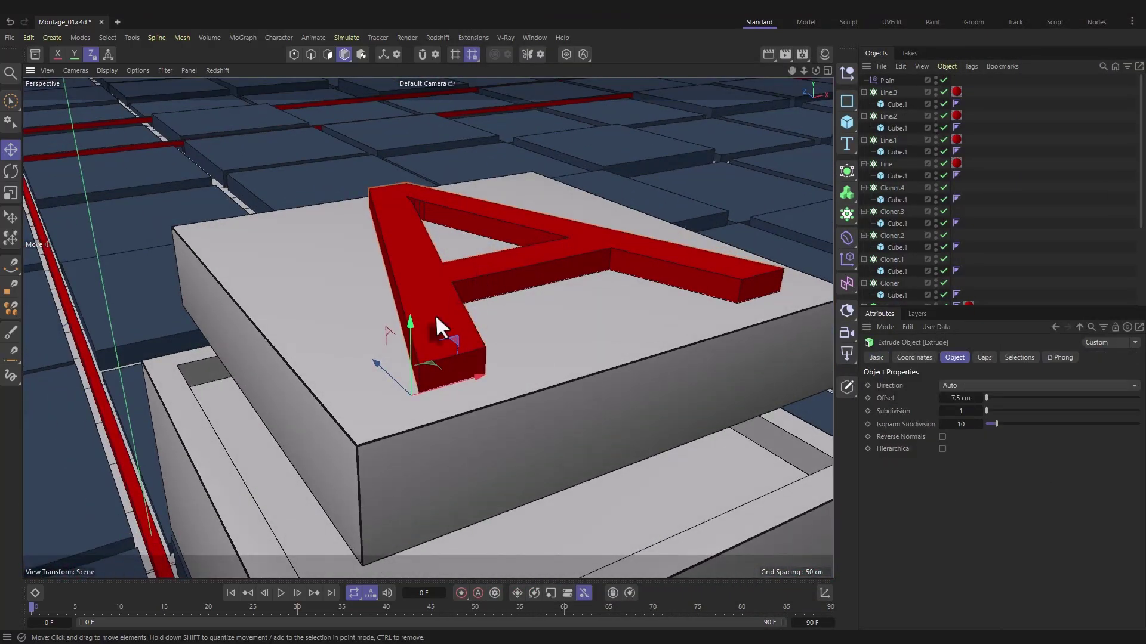
{"action": "scroll", "coordinate": [417, 312], "scroll_direction": "up", "scroll_amount": 4}
{"action": "scroll", "coordinate": [356, 326], "scroll_direction": "down", "scroll_amount": 3}
{"action": "left_click_drag", "start_coordinate": [357, 326], "coordinate": [381, 341], "text": "alt"}
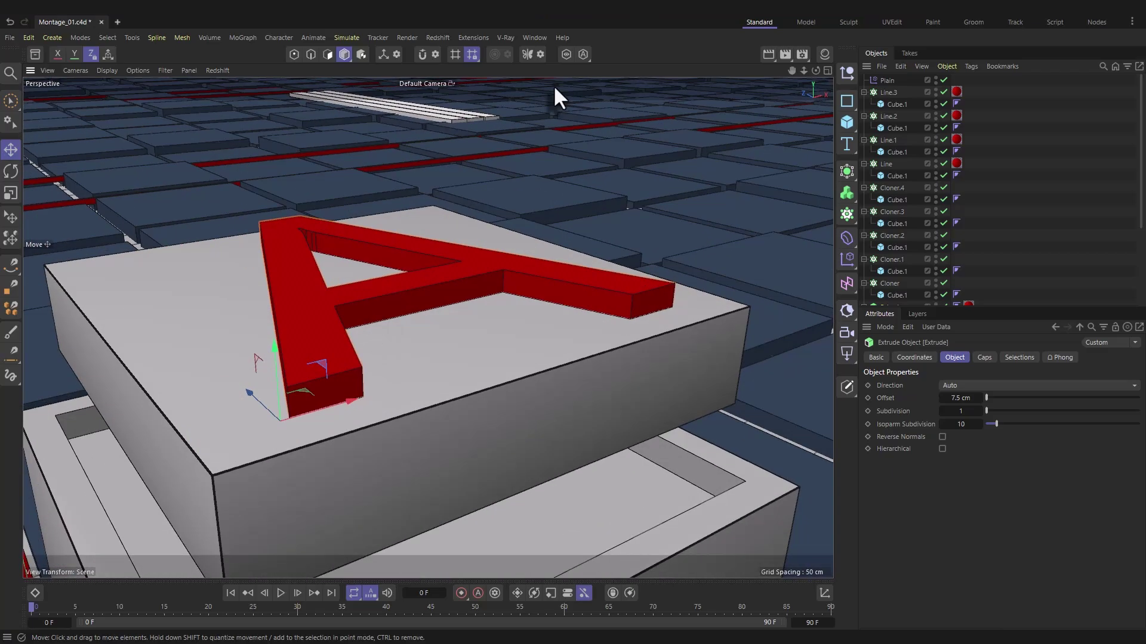
{"action": "left_click_drag", "start_coordinate": [553, 85], "coordinate": [332, 335], "text": "alt"}
{"action": "scroll", "coordinate": [881, 160], "scroll_direction": "down", "scroll_amount": 1}
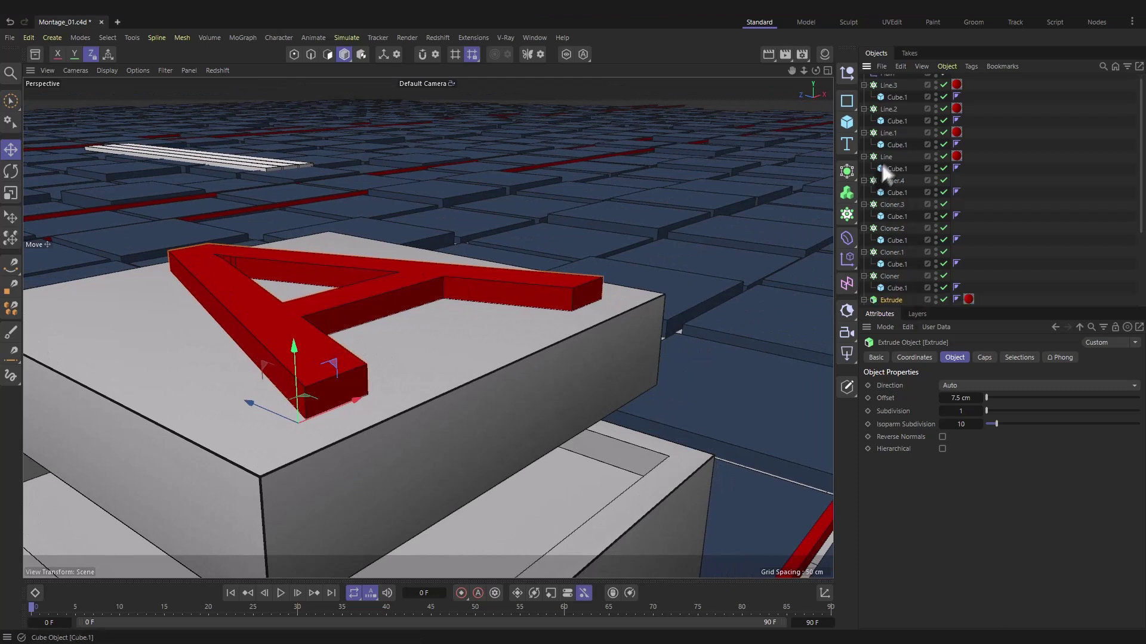
{"action": "scroll", "coordinate": [922, 250], "scroll_direction": "down", "scroll_amount": 3}
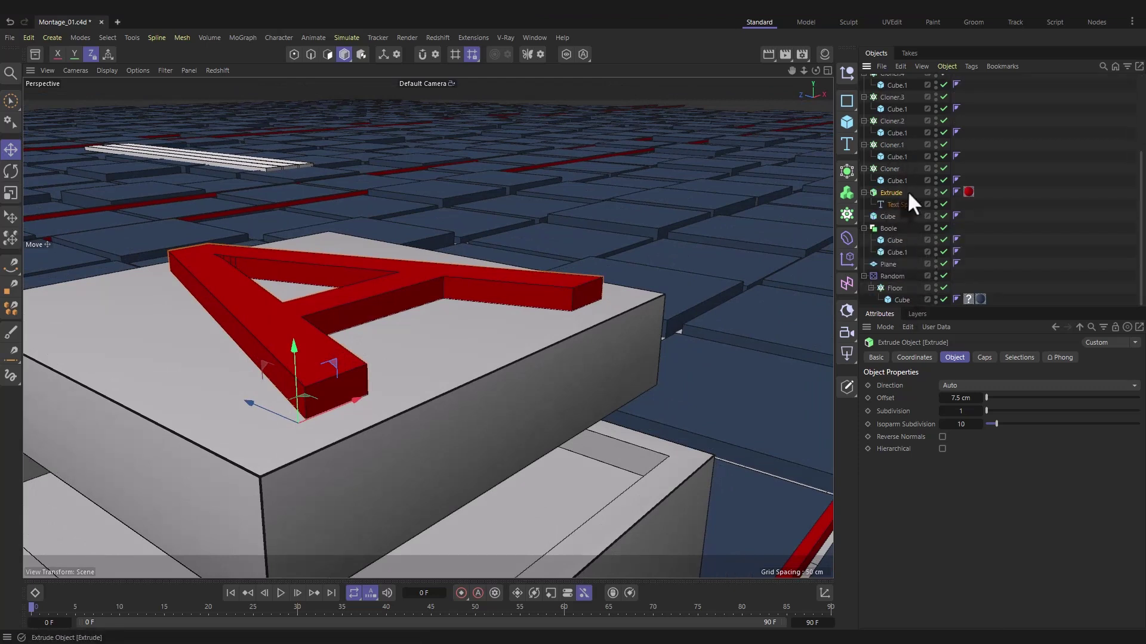
{"action": "left_click", "coordinate": [941, 191]}
{"action": "left_click", "coordinate": [941, 192]}
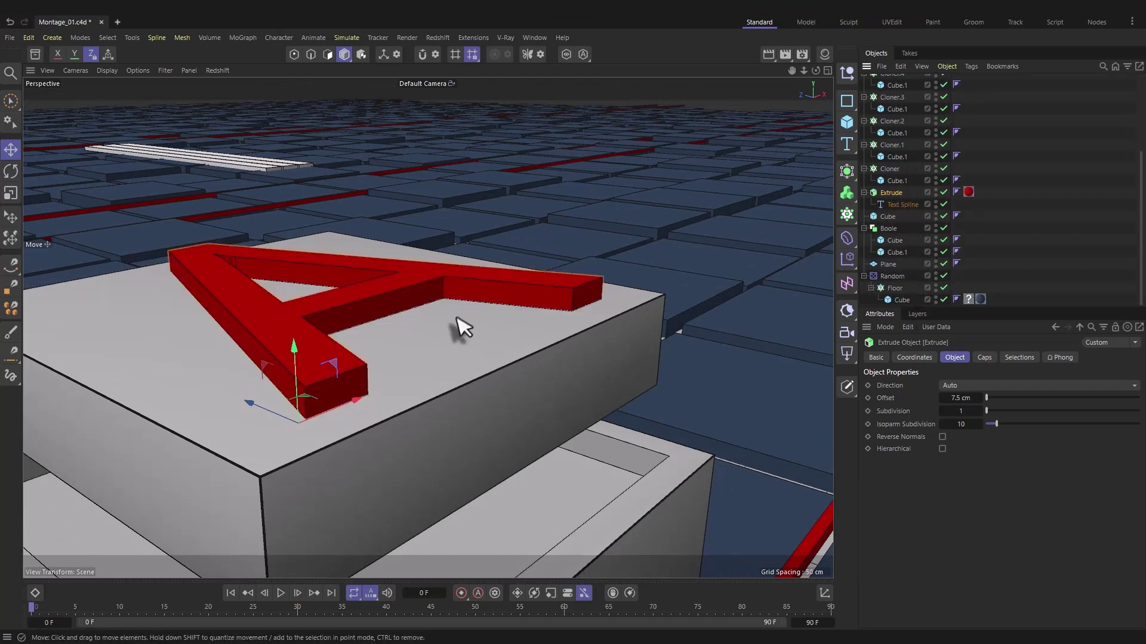
{"action": "scroll", "coordinate": [453, 325], "scroll_direction": "up", "scroll_amount": 2}
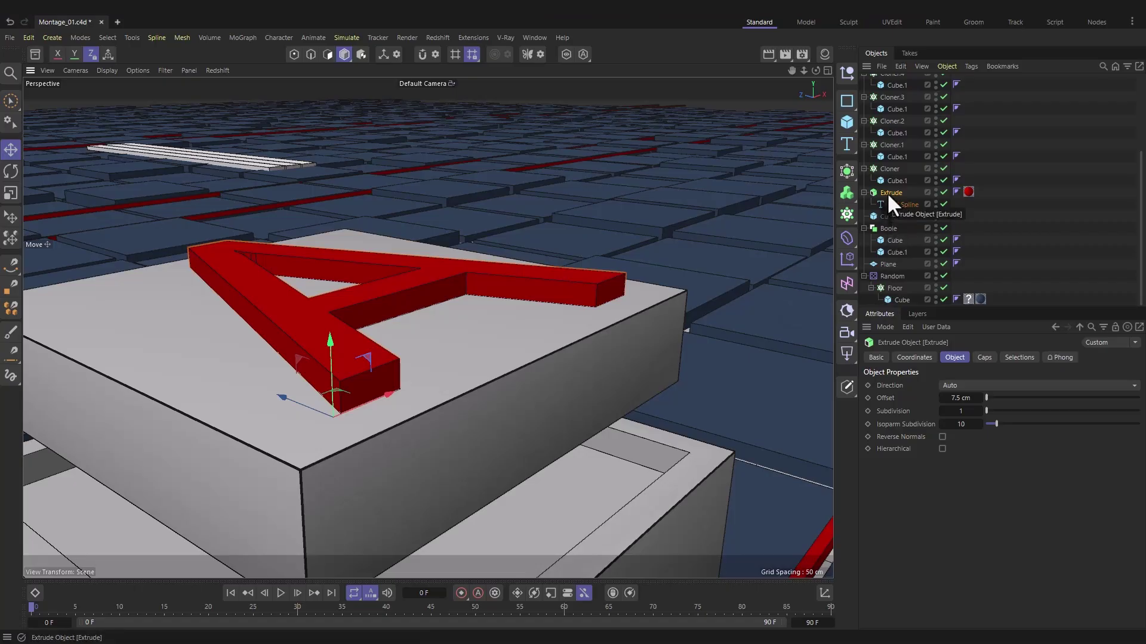
Step: Duplicate the letter's Extrude object and rename the copy "stroke"
{"action": "left_click_drag", "start_coordinate": [888, 192], "coordinate": [889, 186], "text": "ctrl"}
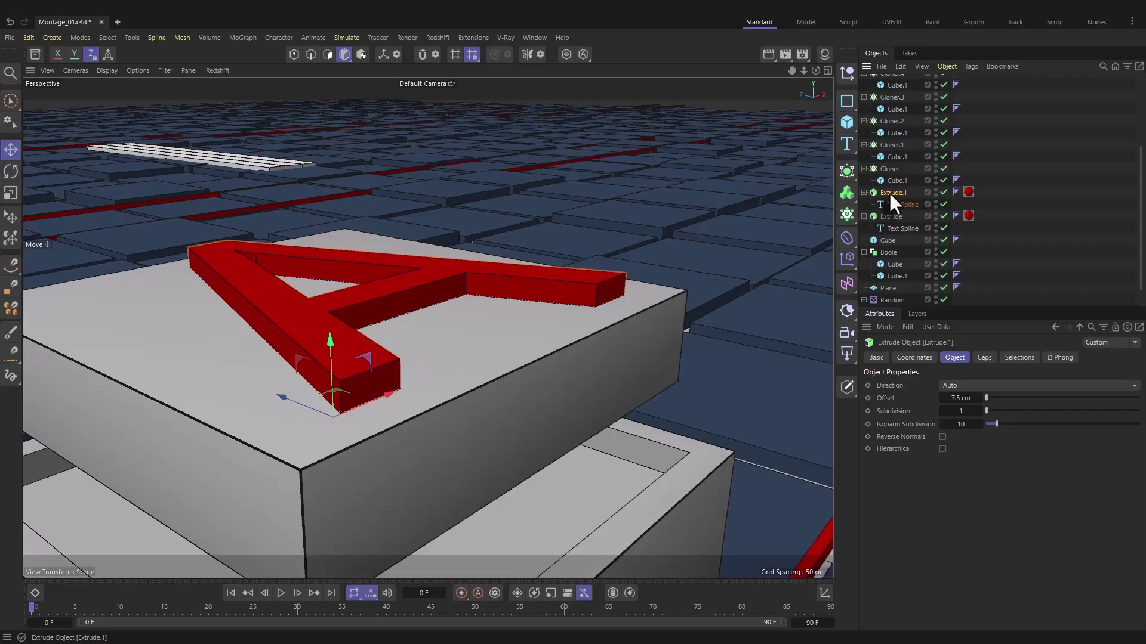
{"action": "double_click", "coordinate": [890, 193]}
{"action": "type", "text": "stroke"}
{"action": "key", "text": "Return"}
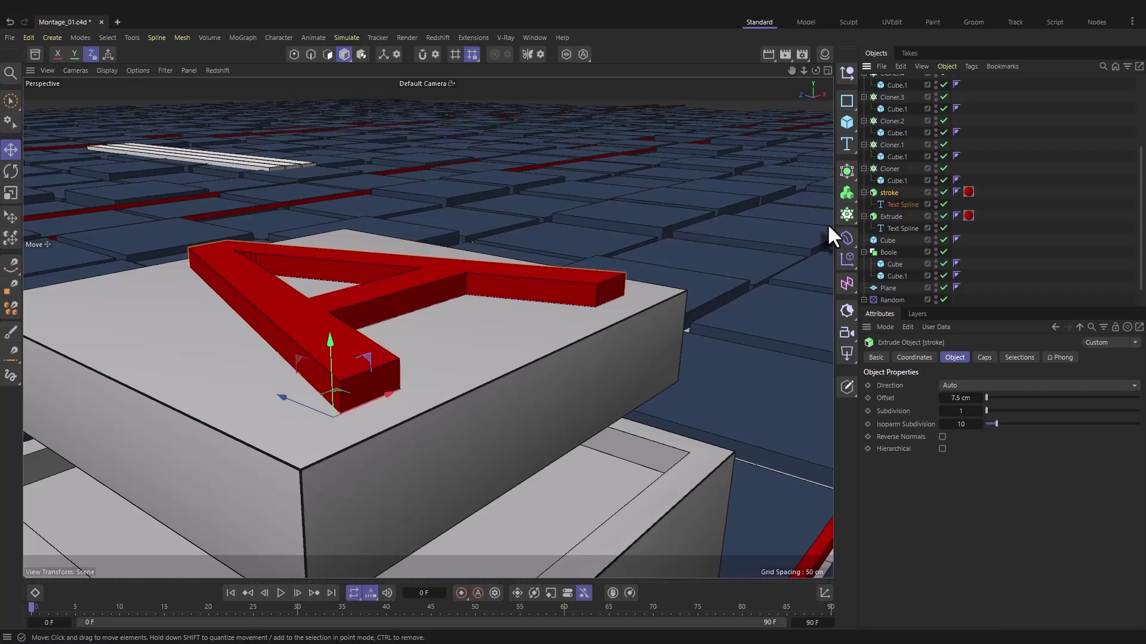
Step: Add an Atom Array generator as the parent of the stroke copy
{"action": "left_click", "coordinate": [846, 172]}
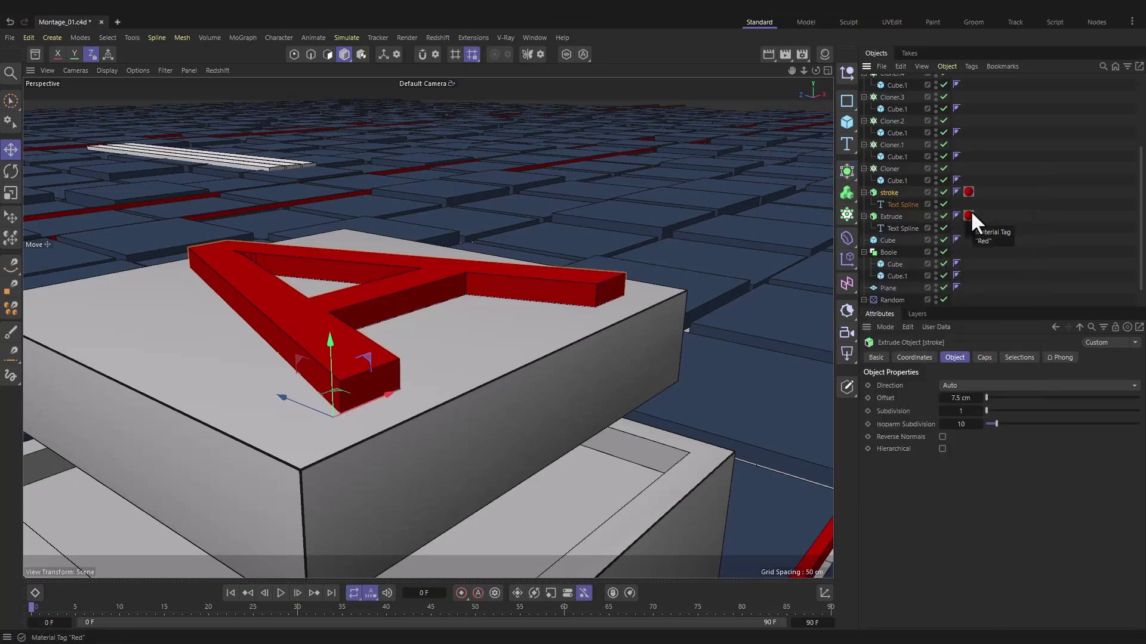
{"action": "key", "text": "shift+c"}
{"action": "type", "text": "atom"}
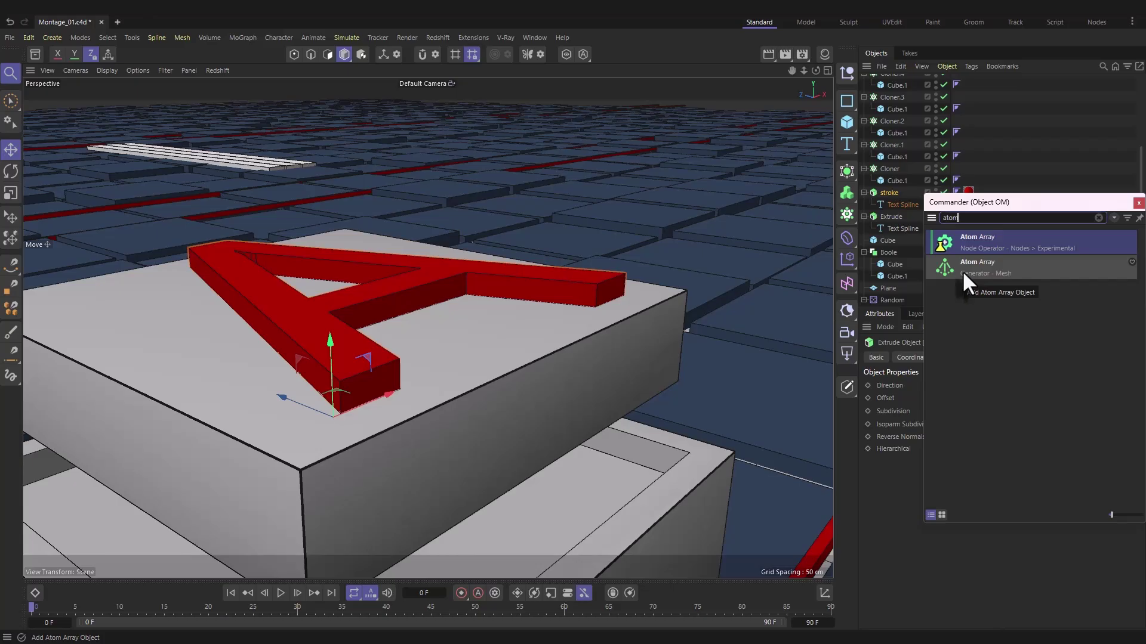
{"action": "left_click", "coordinate": [962, 270]}
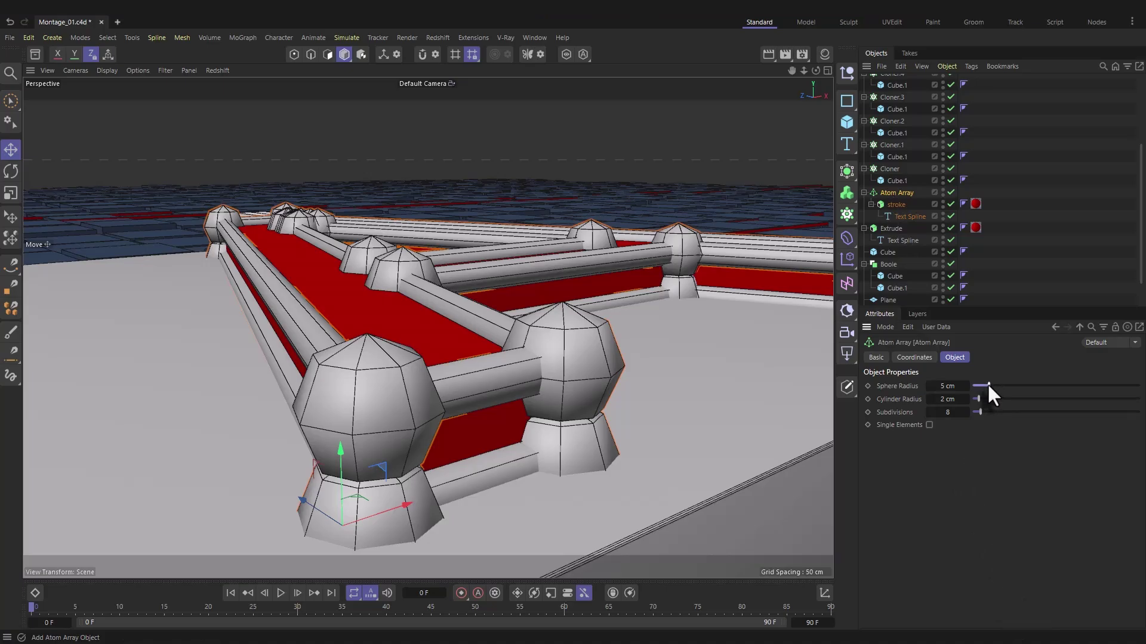
Step: Reduce the Atom Array's sphere radius and cylinder radius to 0.5 cm
{"action": "left_click_drag", "start_coordinate": [987, 386], "coordinate": [974, 399]}
{"action": "double_click", "coordinate": [946, 400]}
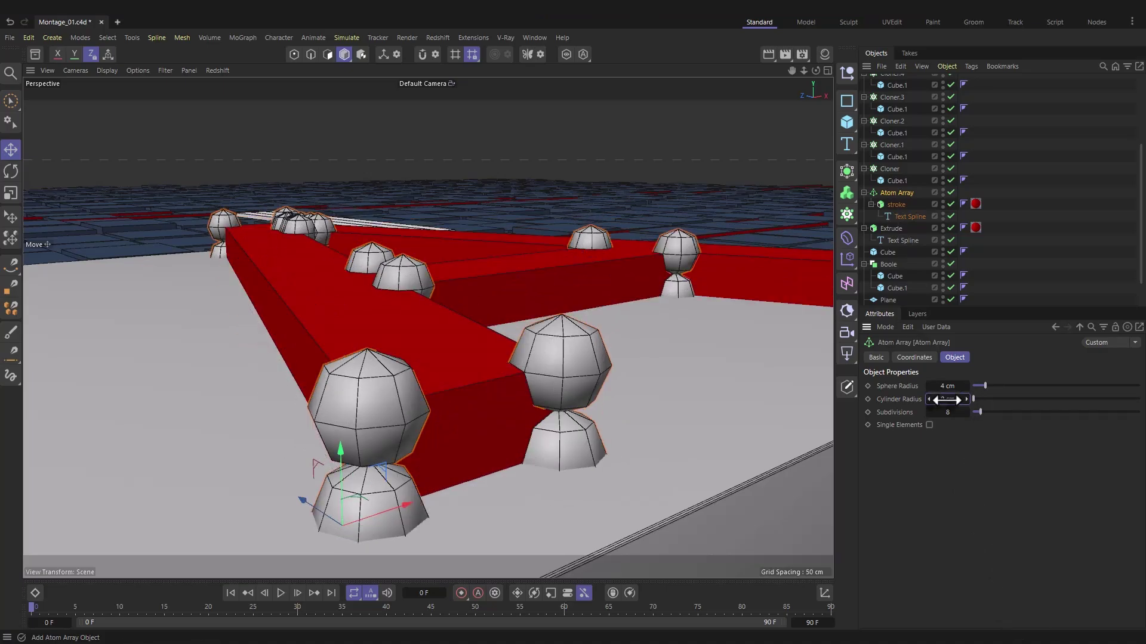
{"action": "type", "text": "1"}
{"action": "key", "text": "Return"}
{"action": "double_click", "coordinate": [954, 386]}
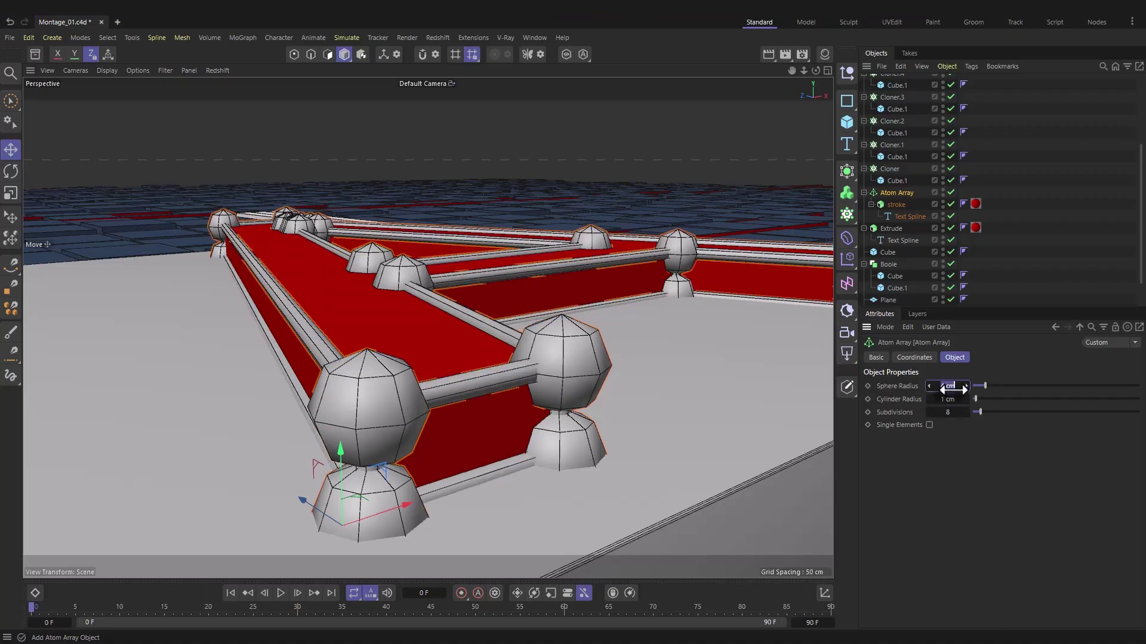
{"action": "type", "text": "0.5"}
{"action": "key", "text": "Return"}
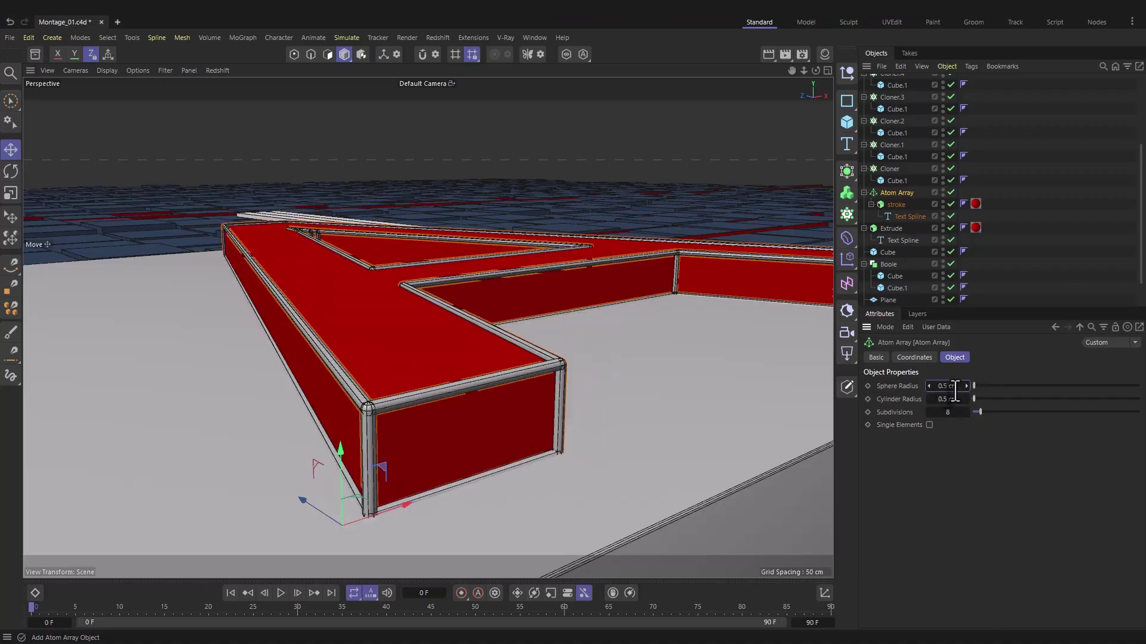
Step: Check the Atom Array outline at the letter's inner corner and delete the array together with the stroke copy
{"action": "left_click_drag", "start_coordinate": [537, 358], "coordinate": [523, 422], "text": "alt"}
{"action": "left_click_drag", "start_coordinate": [642, 427], "coordinate": [475, 380], "text": "alt"}
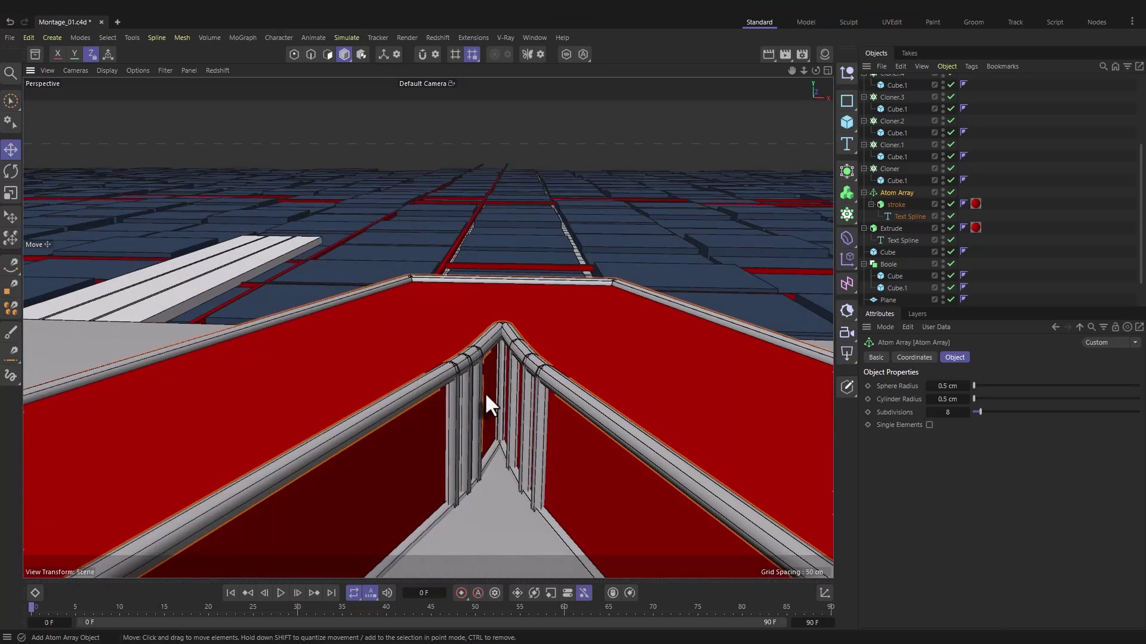
{"action": "left_click_drag", "start_coordinate": [486, 395], "coordinate": [440, 303], "text": "alt"}
{"action": "key", "text": "Delete"}
Step: Copy the letter's Text Spline out of the Extrude object to the top level of the hierarchy
{"action": "left_click", "coordinate": [441, 307]}
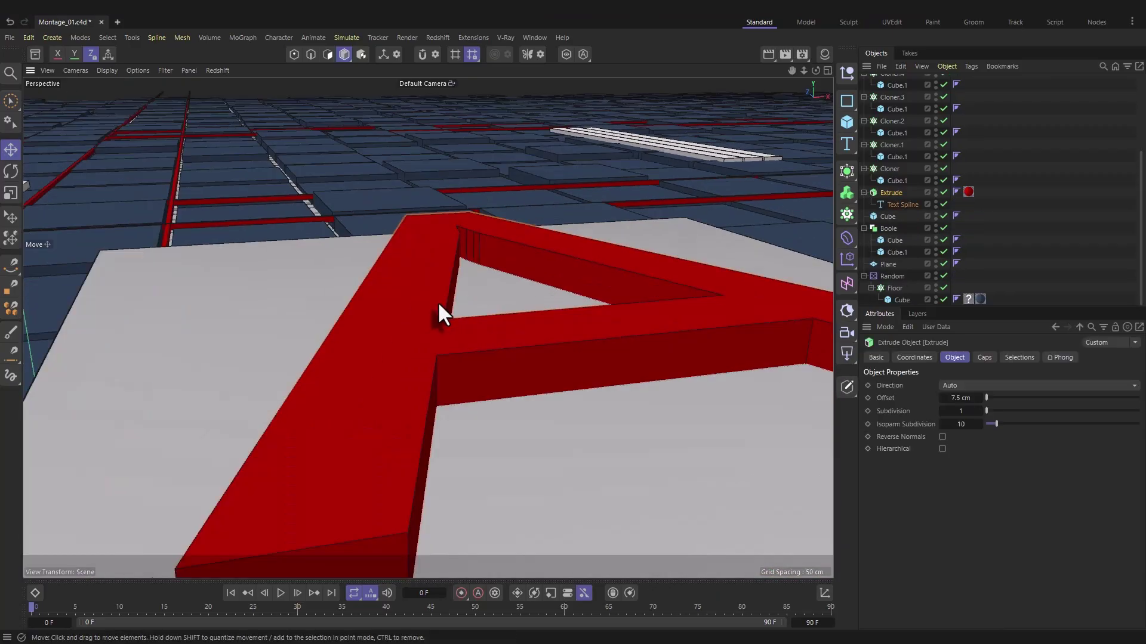
{"action": "left_click", "coordinate": [903, 205]}
{"action": "left_click_drag", "start_coordinate": [904, 206], "coordinate": [903, 185], "text": "ctrl"}
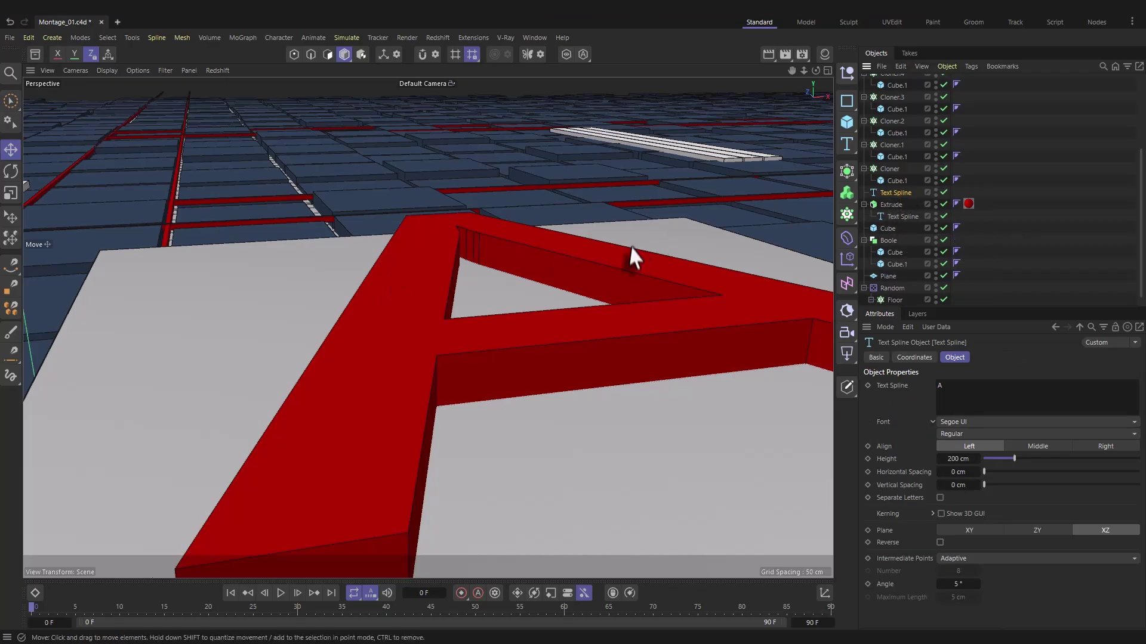
Step: Add a rectangle spline and raise it vertically above the floor
{"action": "left_click", "coordinate": [843, 99]}
{"action": "scroll", "coordinate": [549, 327], "scroll_direction": "down", "scroll_amount": 5}
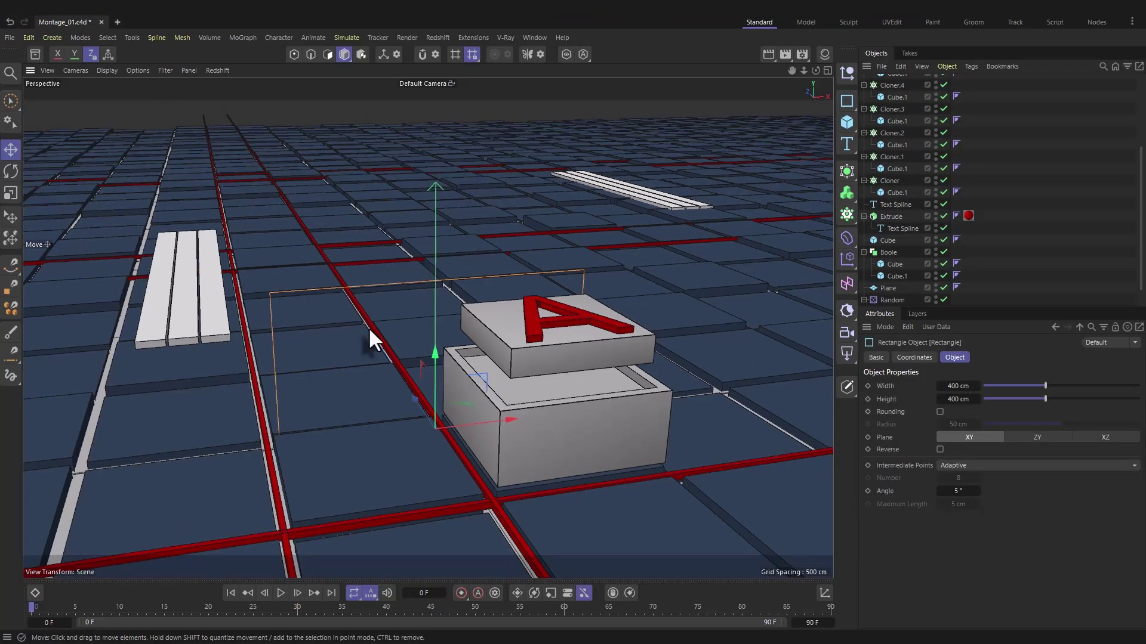
{"action": "left_click_drag", "start_coordinate": [430, 353], "coordinate": [436, 166]}
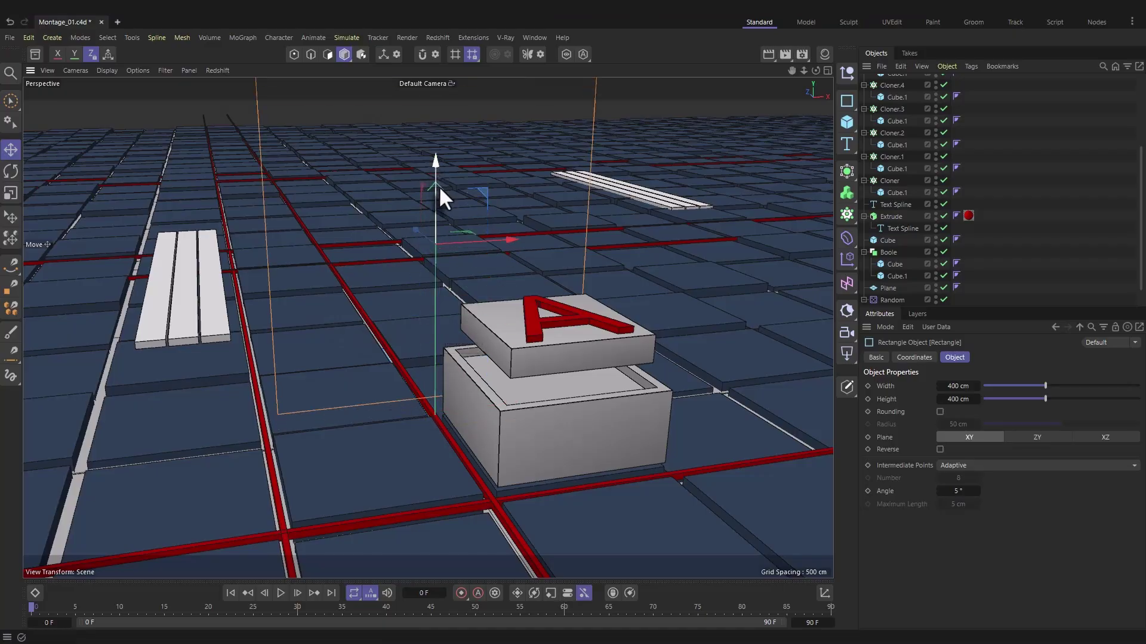
Step: Scale the rectangle spline down uniformly to about 23.6 cm in width and height
{"action": "key", "text": "r"}
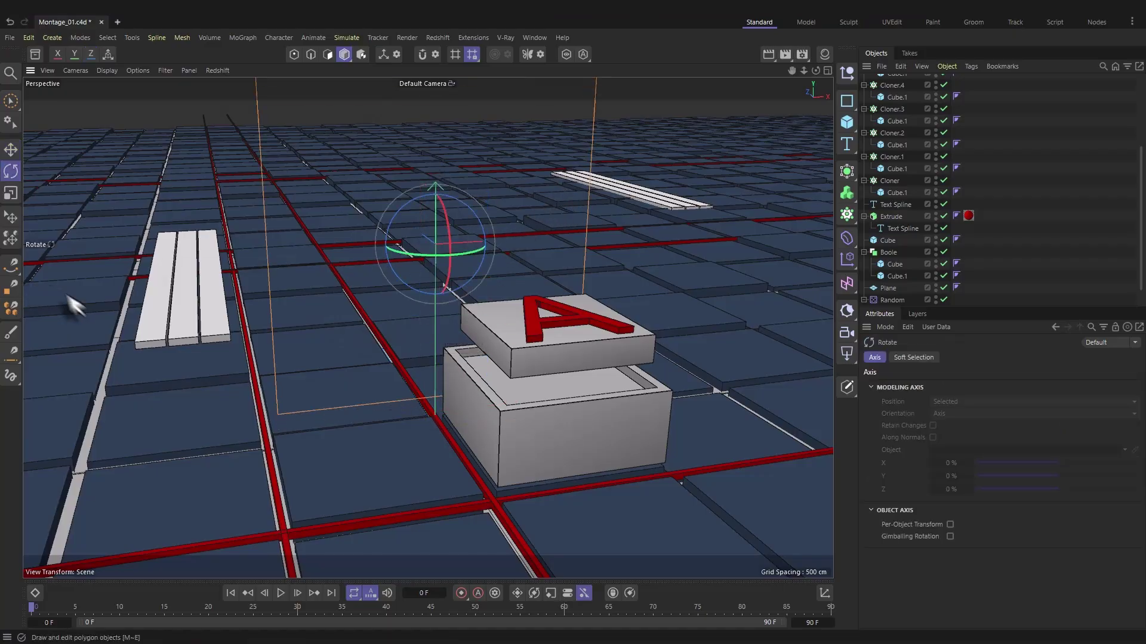
{"action": "left_click", "coordinate": [11, 193]}
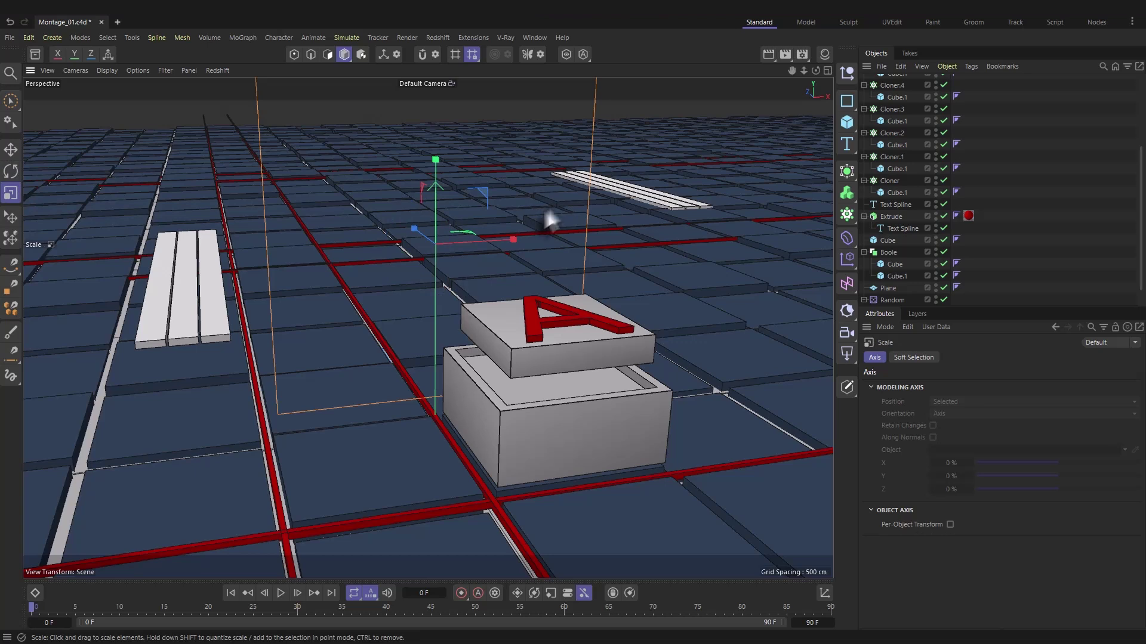
{"action": "left_click_drag", "start_coordinate": [552, 207], "coordinate": [358, 266]}
{"action": "scroll", "coordinate": [607, 315], "scroll_direction": "up", "scroll_amount": 8}
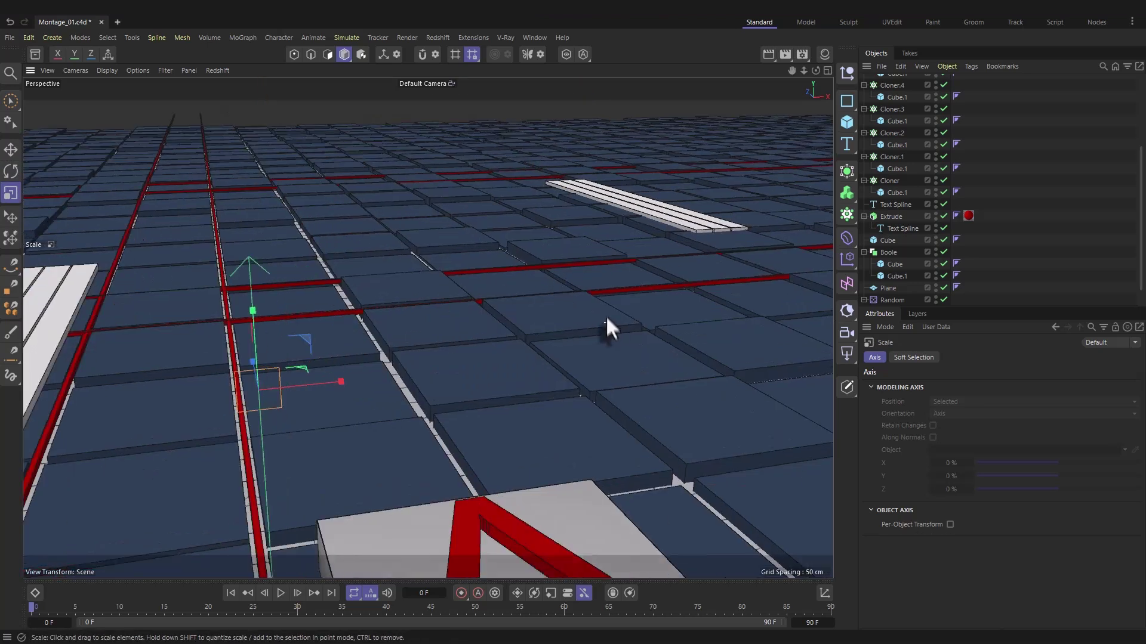
Step: Move the copied Text Spline to the start of the object hierarchy, directly below the Rectangle
{"action": "left_click", "coordinate": [889, 207]}
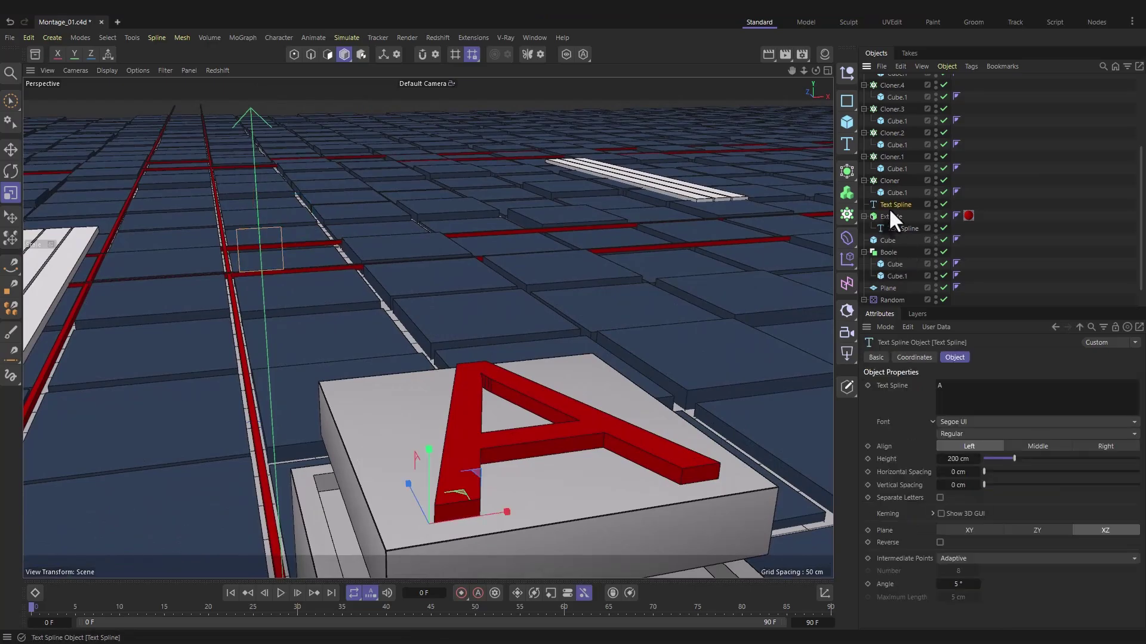
{"action": "left_click_drag", "start_coordinate": [889, 205], "coordinate": [890, 77]}
{"action": "scroll", "coordinate": [502, 437], "scroll_direction": "up", "scroll_amount": 6}
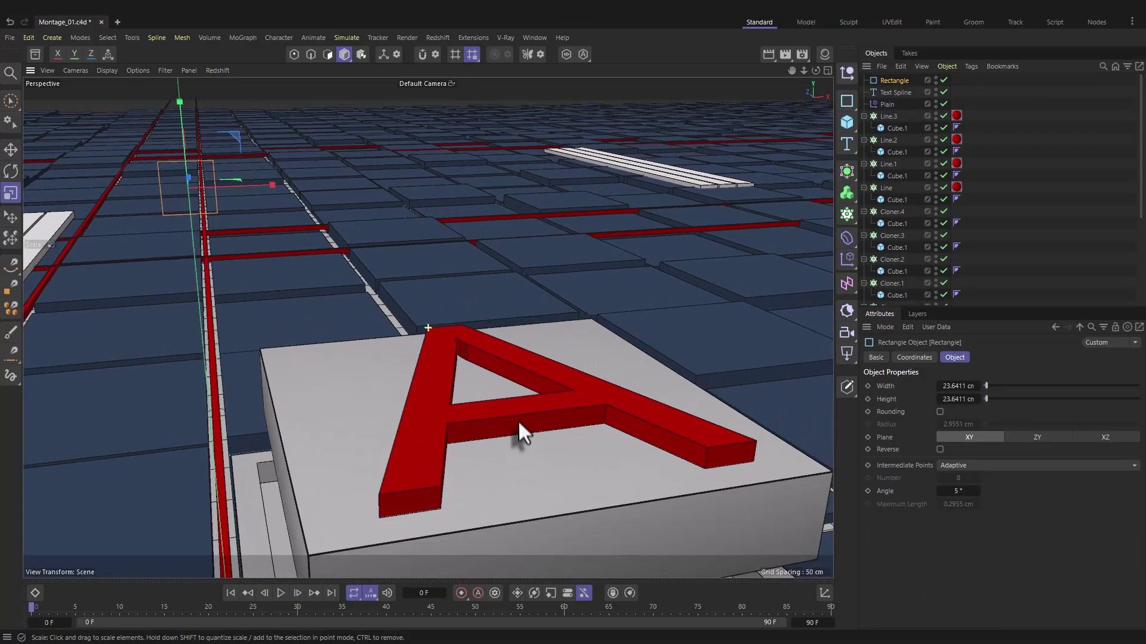
{"action": "scroll", "coordinate": [518, 421], "scroll_direction": "down", "scroll_amount": 3}
{"action": "left_click", "coordinate": [904, 93]}
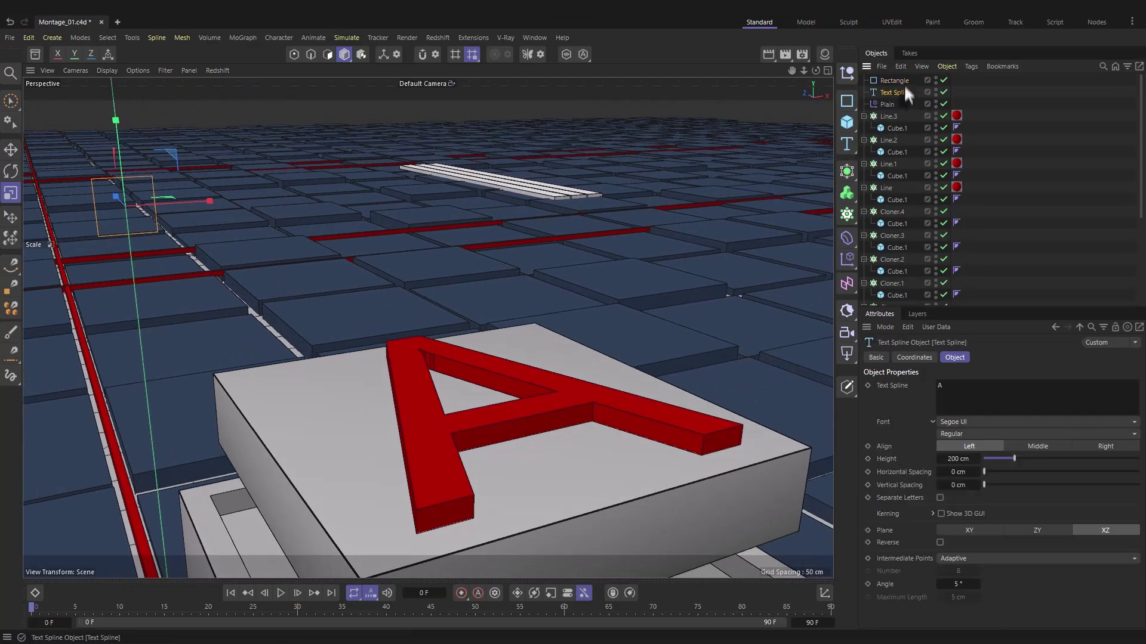
{"action": "left_click", "coordinate": [895, 82]}
{"action": "scroll", "coordinate": [753, 284], "scroll_direction": "down", "scroll_amount": 2}
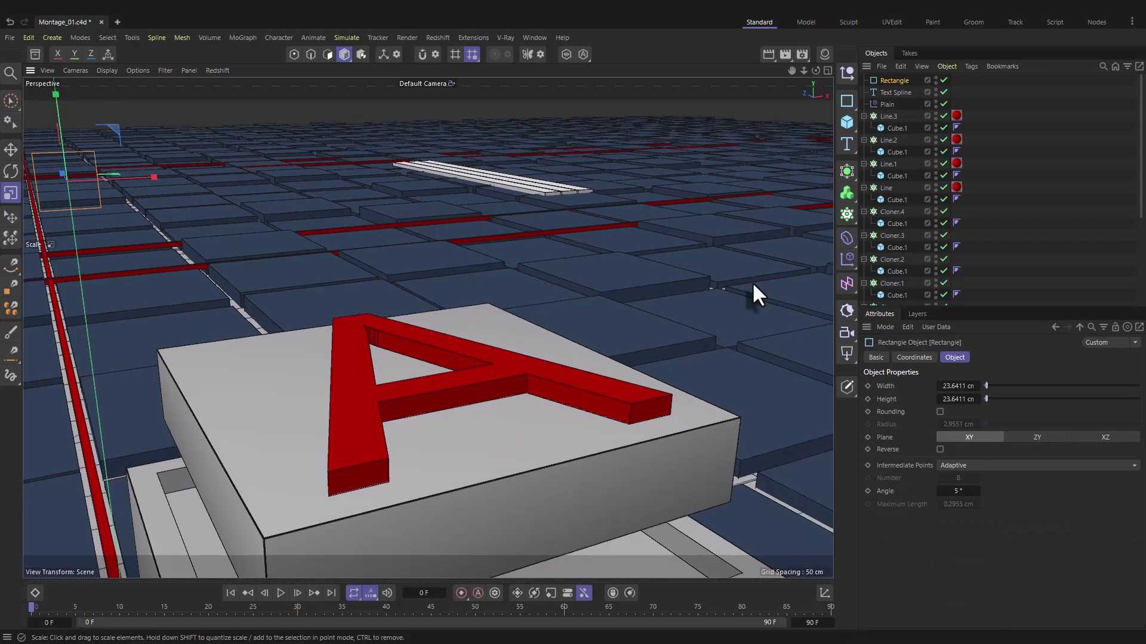
Step: Add a Sweep generator to the scene
{"action": "key", "text": "shift+c"}
{"action": "type", "text": "sw"}
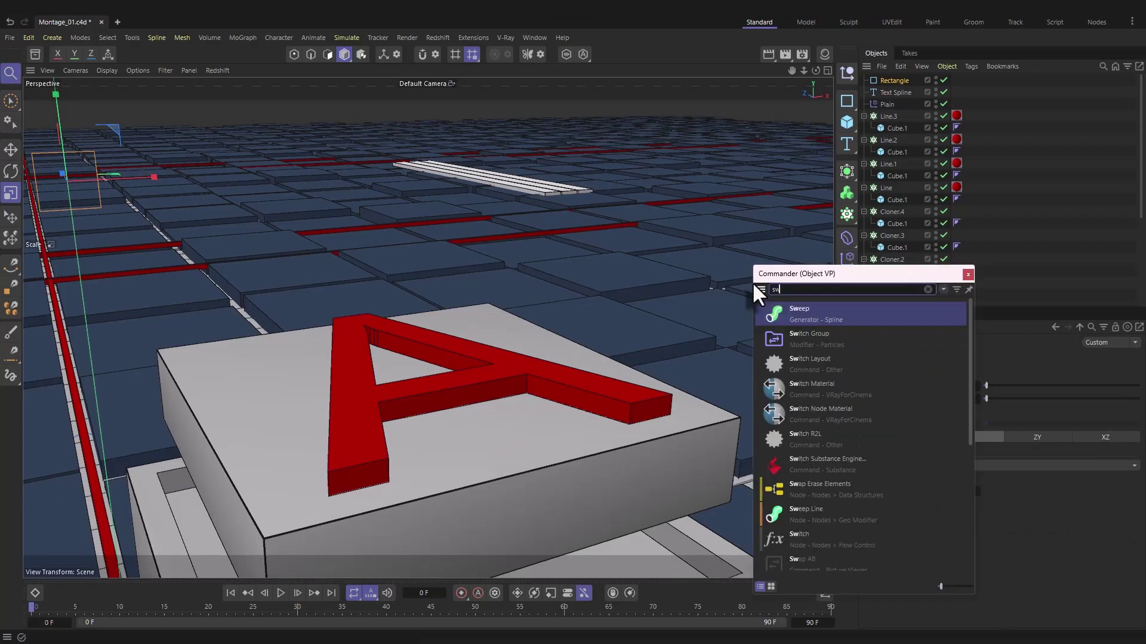
{"action": "type", "text": "eep"}
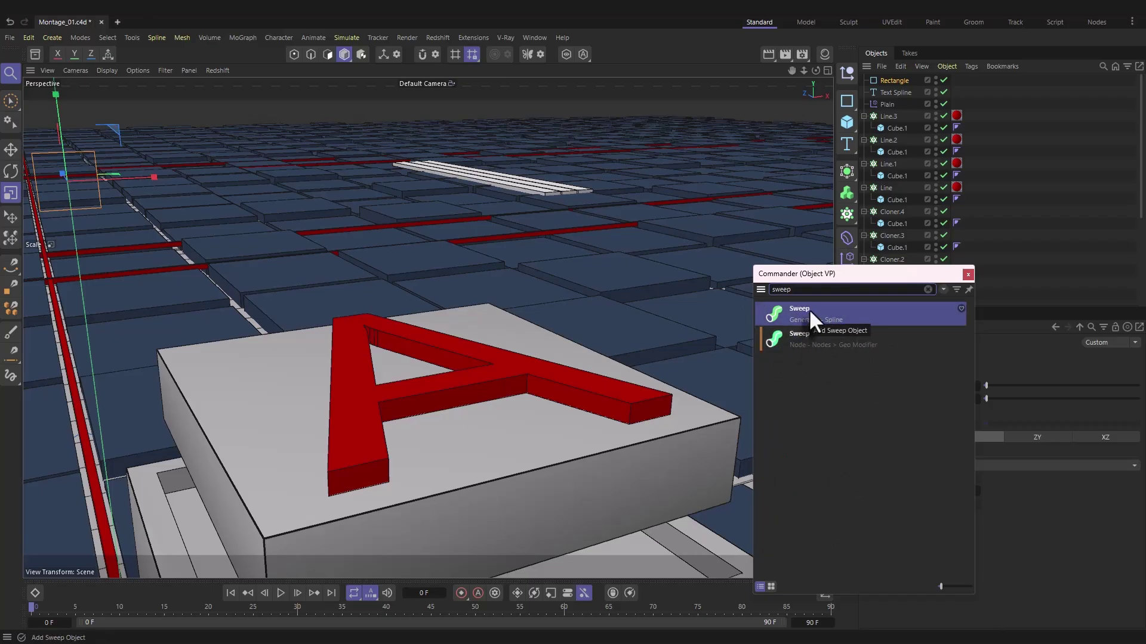
{"action": "left_click", "coordinate": [807, 310]}
Step: Nest the copied Text Spline and the Rectangle inside the Sweep, with the Rectangle first as the profile
{"action": "left_click", "coordinate": [889, 93]}
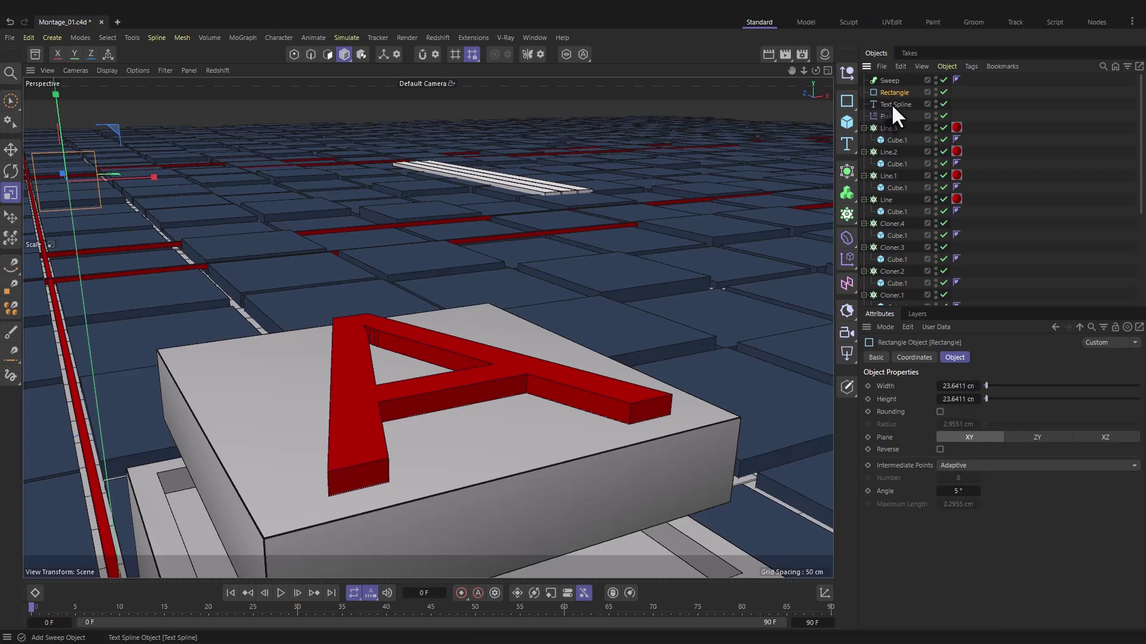
{"action": "left_click_drag", "start_coordinate": [893, 104], "coordinate": [893, 78]}
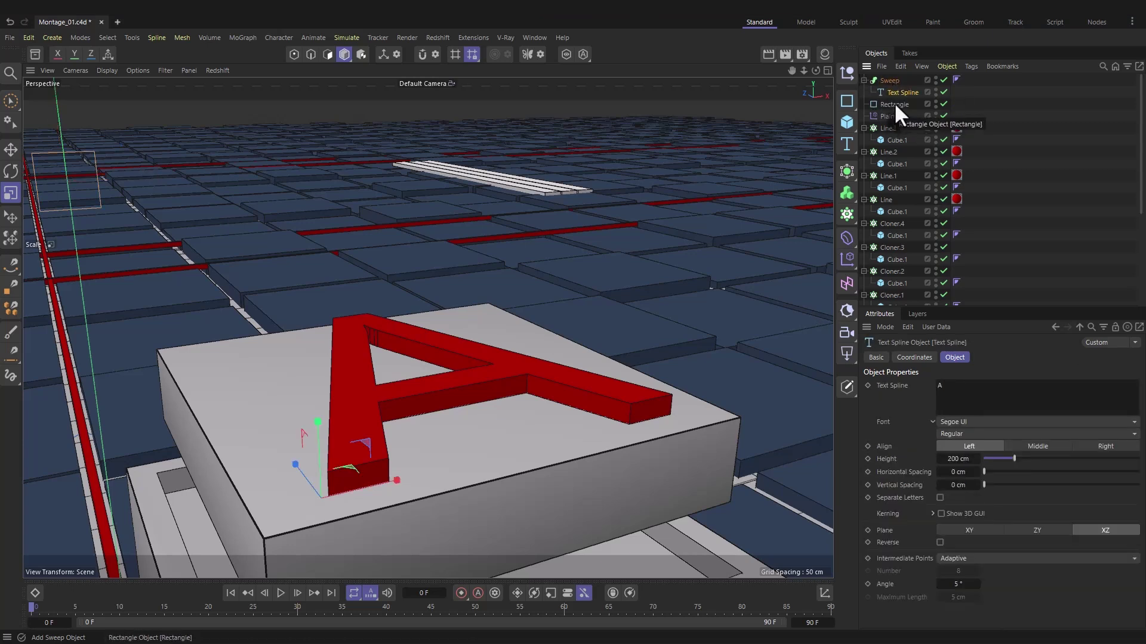
{"action": "left_click_drag", "start_coordinate": [893, 103], "coordinate": [896, 80]}
Step: Scale the Sweep's rectangle profile down until it forms a thin outline around the base of the letter A
{"action": "scroll", "coordinate": [468, 325], "scroll_direction": "up", "scroll_amount": 3}
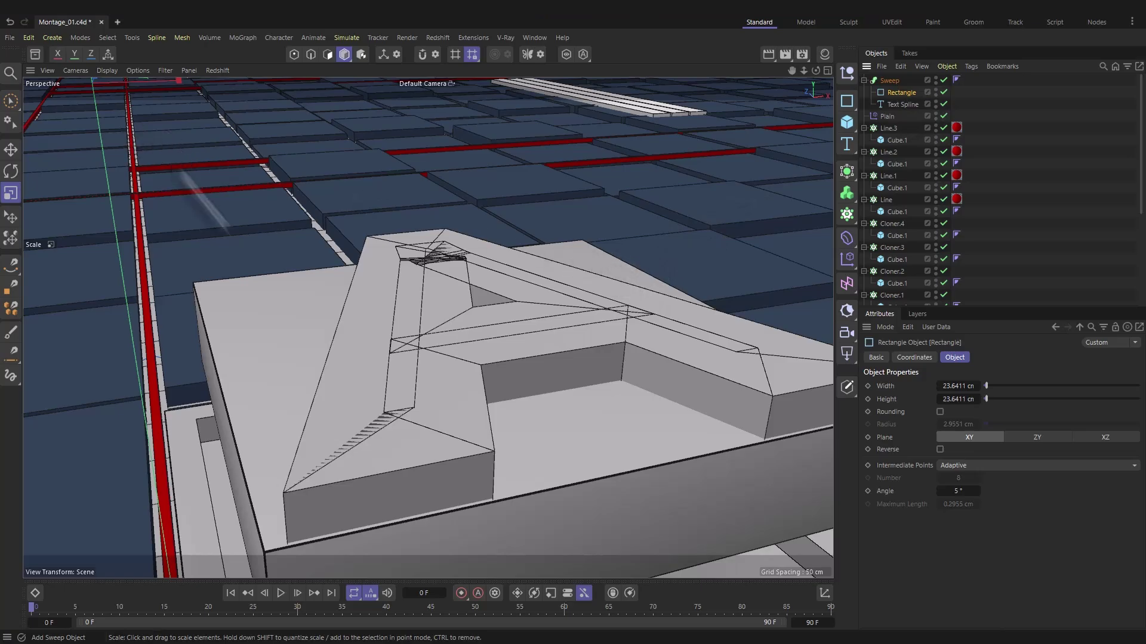
{"action": "key", "text": "ctrl+z"}
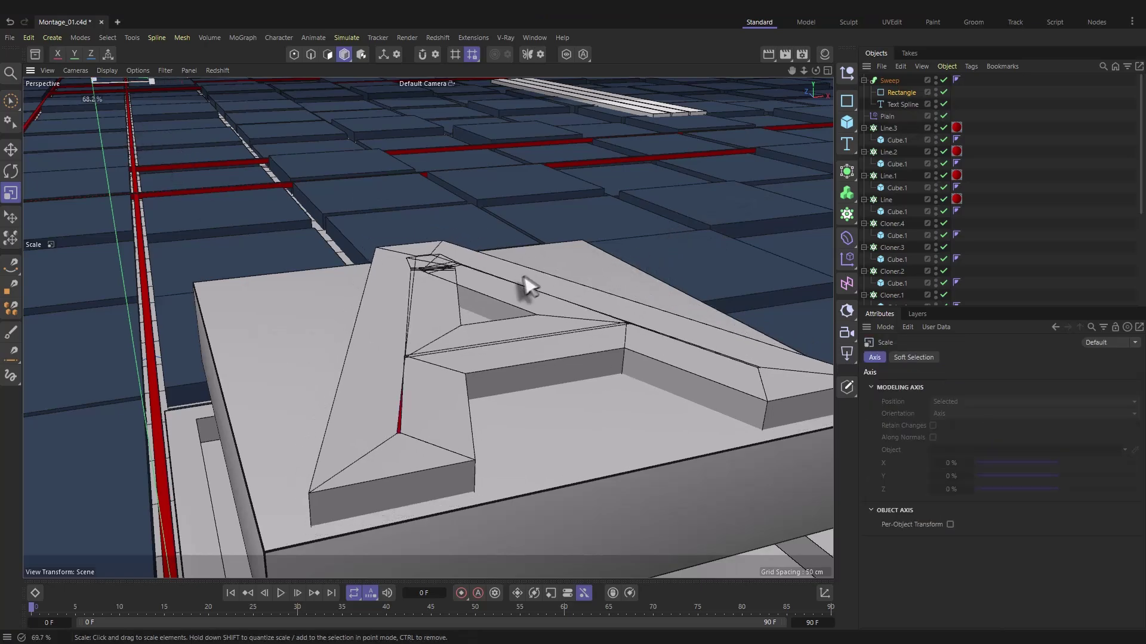
{"action": "left_click_drag", "start_coordinate": [468, 277], "coordinate": [440, 345], "text": "alt"}
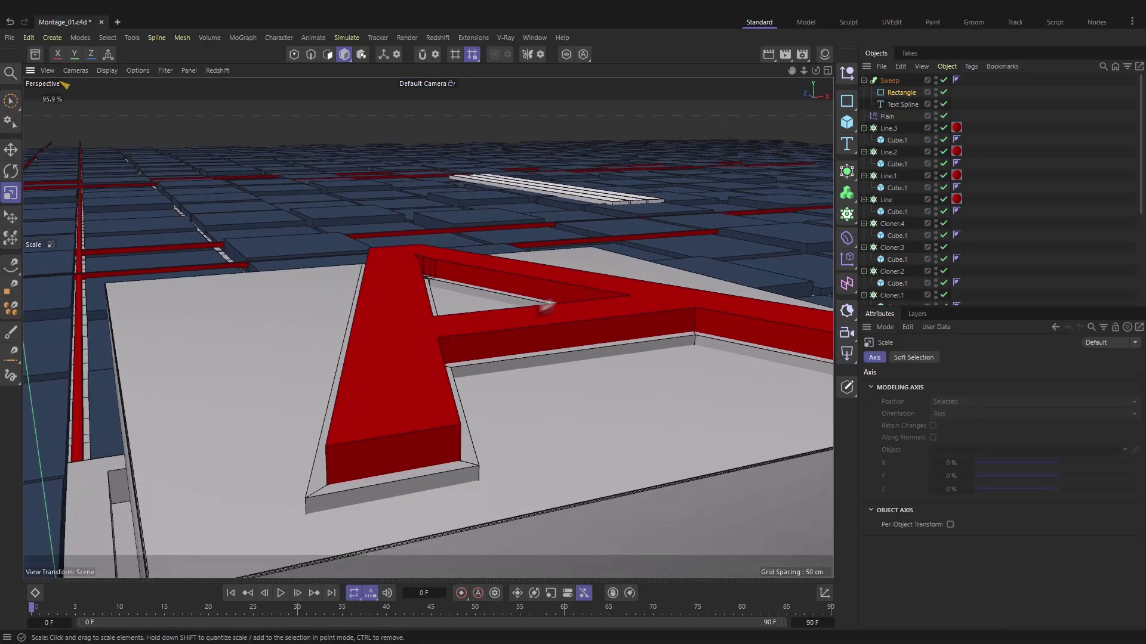
{"action": "key", "text": "ctrl+z"}
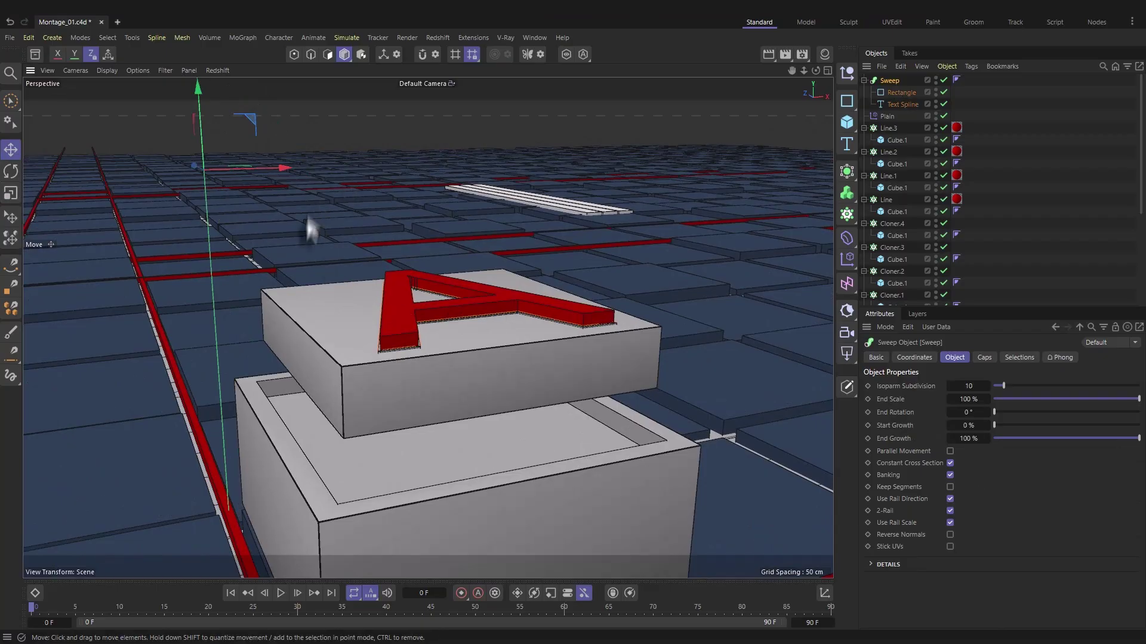
Step: Raise the Sweep outline from the base of the letter A to its top face
{"action": "key", "text": "ctrl+shift+z"}
{"action": "left_click_drag", "start_coordinate": [331, 360], "coordinate": [196, 260], "text": "alt"}
{"action": "left_click_drag", "start_coordinate": [465, 430], "coordinate": [310, 249], "text": "alt"}
{"action": "left_click_drag", "start_coordinate": [306, 412], "coordinate": [460, 385], "text": "alt"}
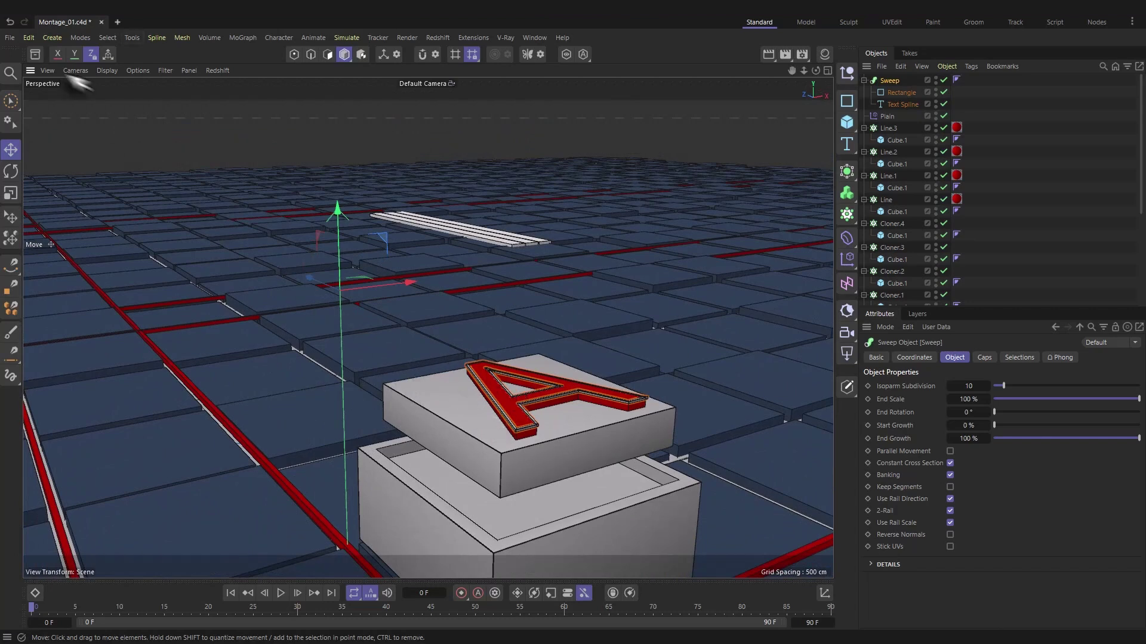
Step: Center the Sweep's axis on all points with Axis Center, enabling Include Children and Use All Objects
{"action": "left_click", "coordinate": [128, 36]}
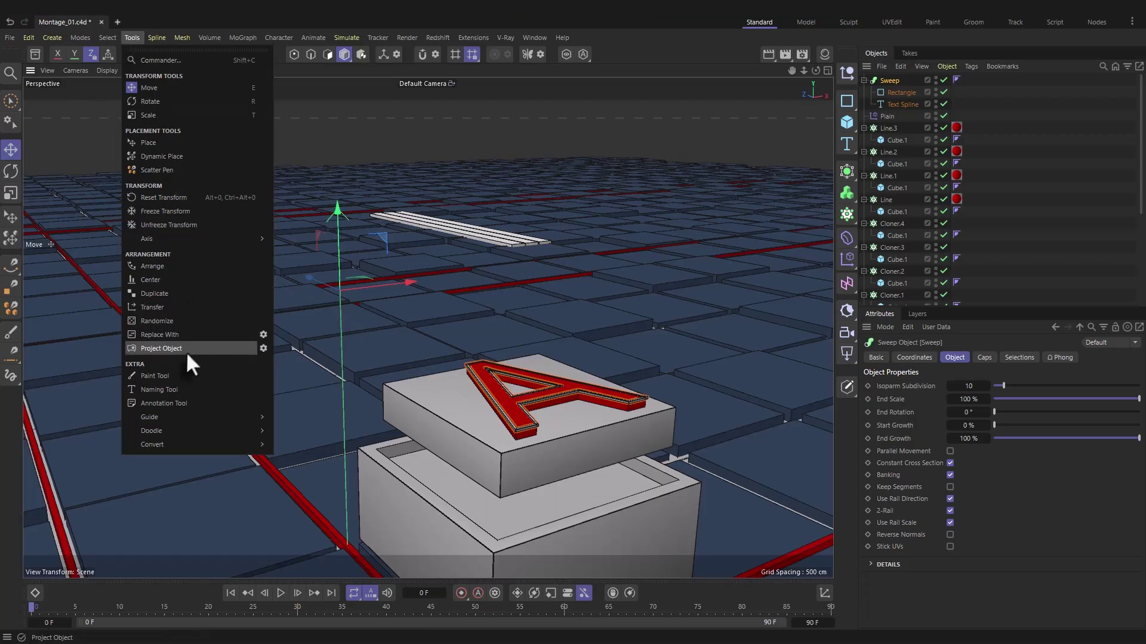
{"action": "mouse_move", "coordinate": [179, 241]}
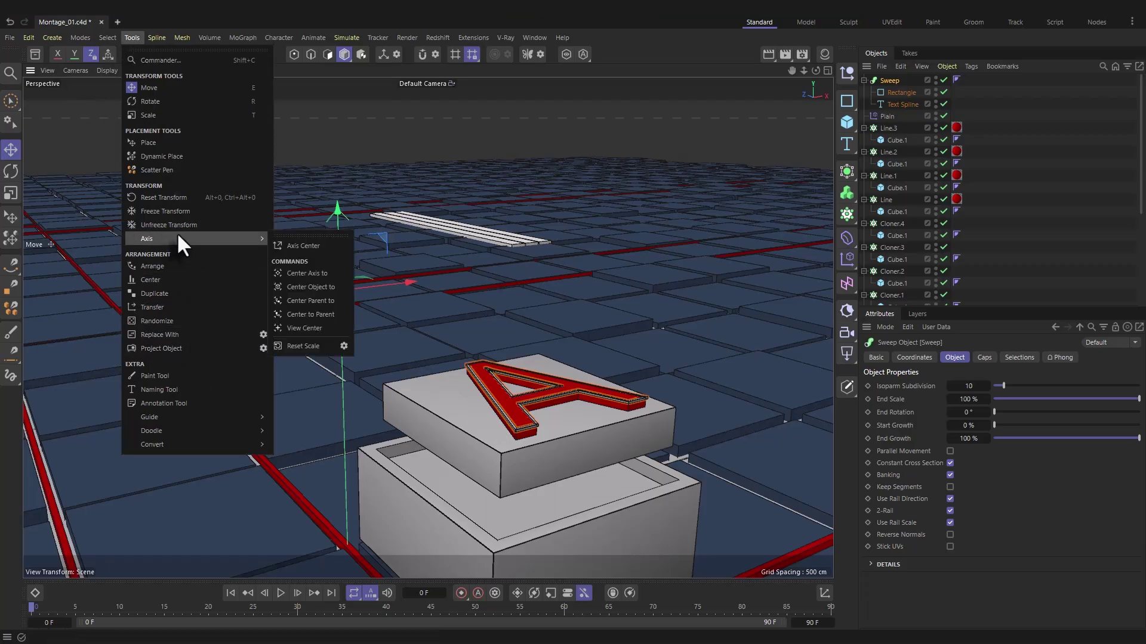
{"action": "left_click", "coordinate": [296, 245]}
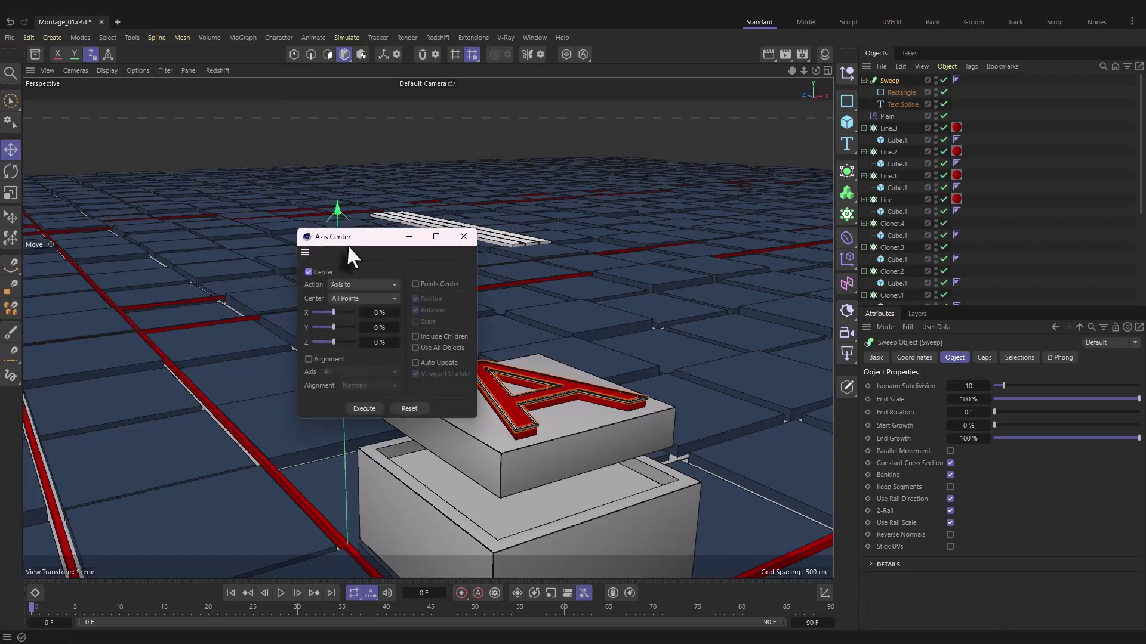
{"action": "left_click_drag", "start_coordinate": [346, 234], "coordinate": [645, 138]}
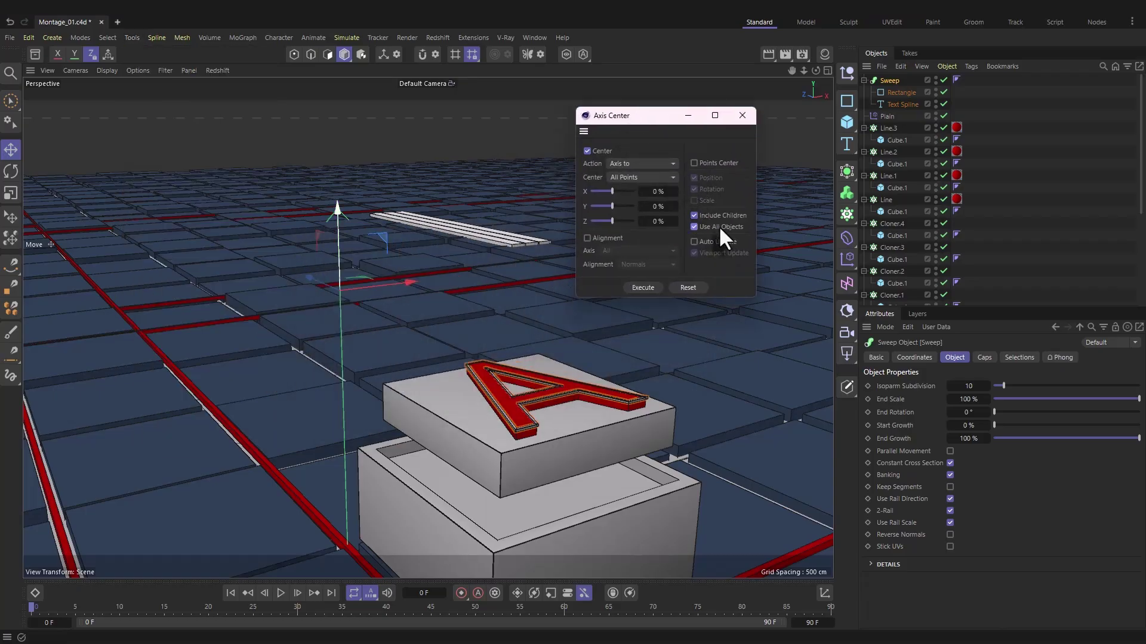
{"action": "left_click", "coordinate": [653, 285]}
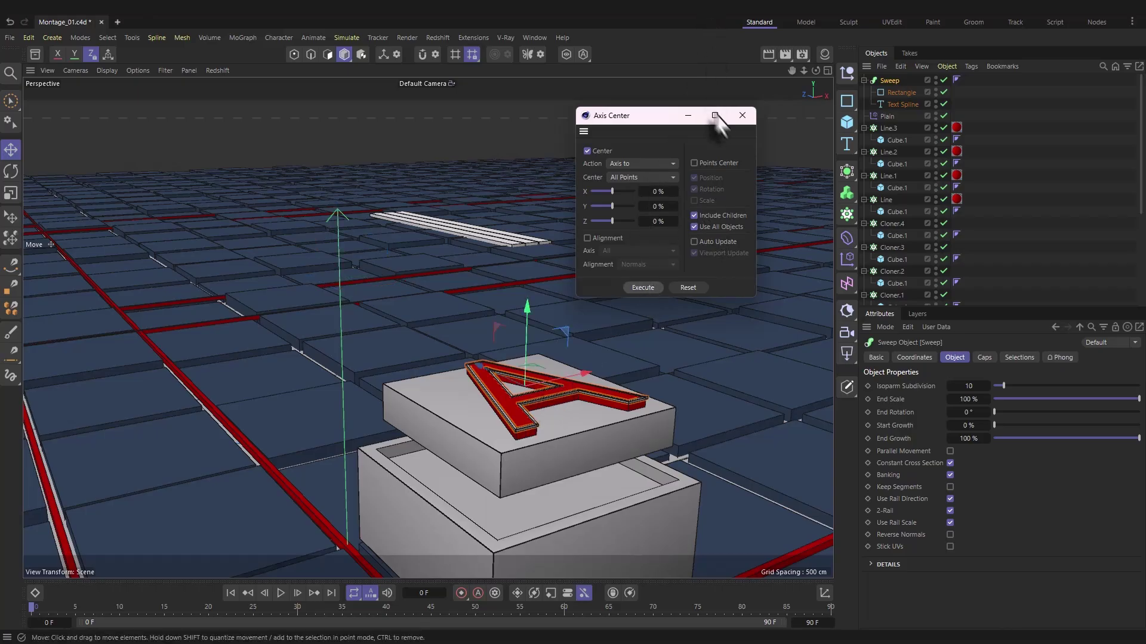
{"action": "left_click", "coordinate": [741, 115]}
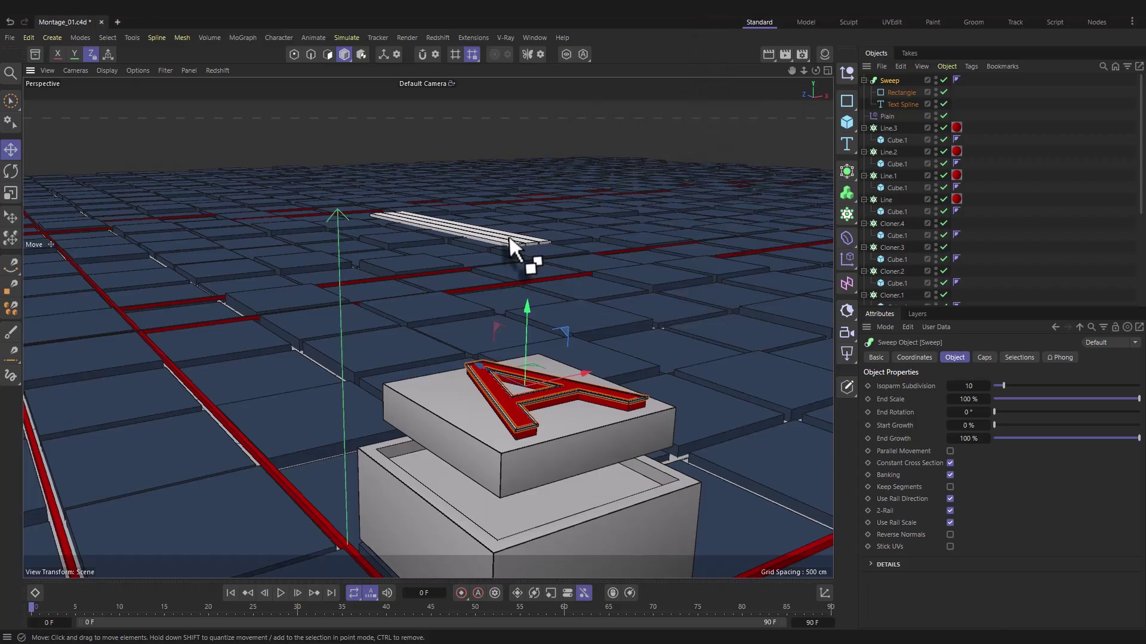
Step: Undo the axis centering and manually shift only the Sweep's axis over the middle of the letter A in the Top view
{"action": "key", "text": "ctrl+z"}
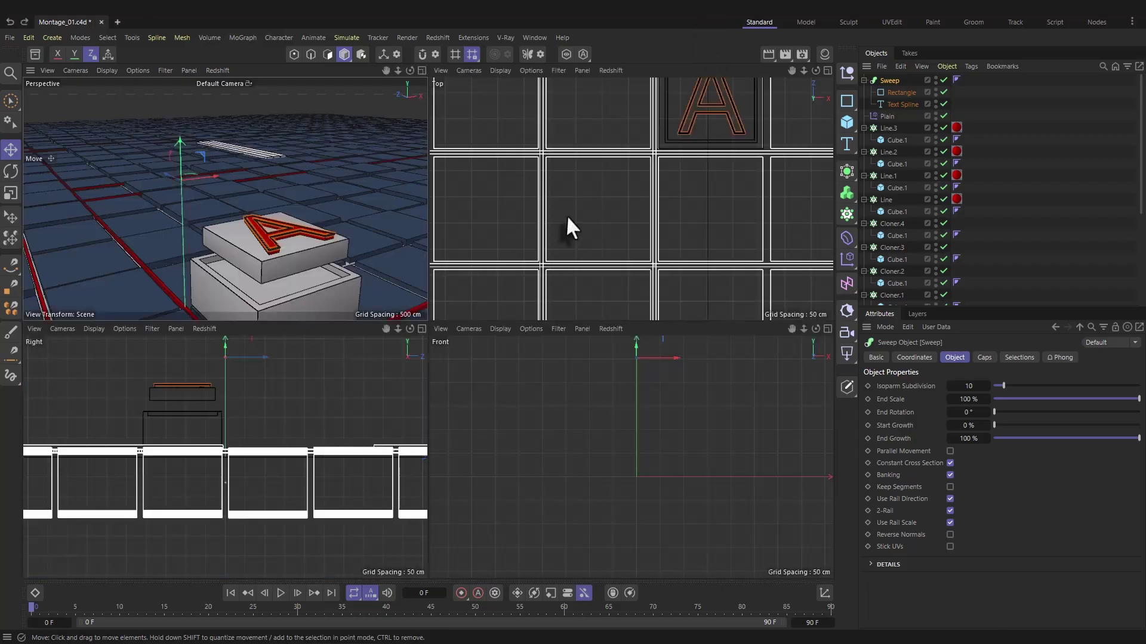
{"action": "middle_click", "coordinate": [565, 213]}
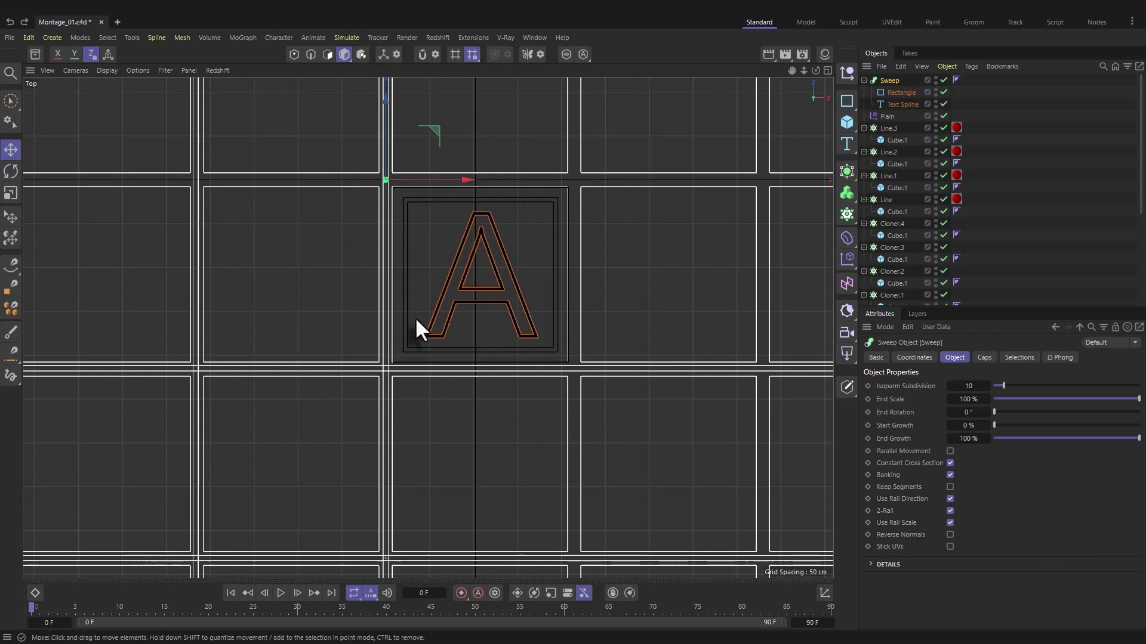
{"action": "key", "text": "l"}
{"action": "left_click_drag", "start_coordinate": [432, 129], "coordinate": [529, 231]}
{"action": "middle_click", "coordinate": [421, 272]}
{"action": "middle_click", "coordinate": [332, 250]}
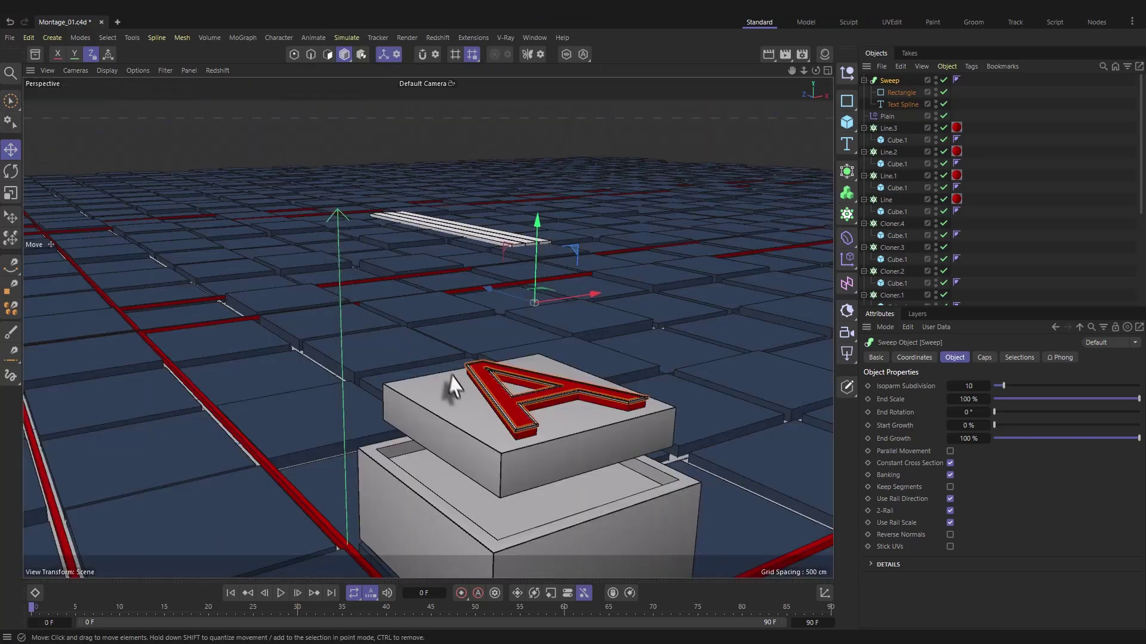
Step: Lower the Sweep's axis vertically until it sits at the letter A on the lid
{"action": "left_click_drag", "start_coordinate": [511, 343], "coordinate": [440, 343], "text": "alt"}
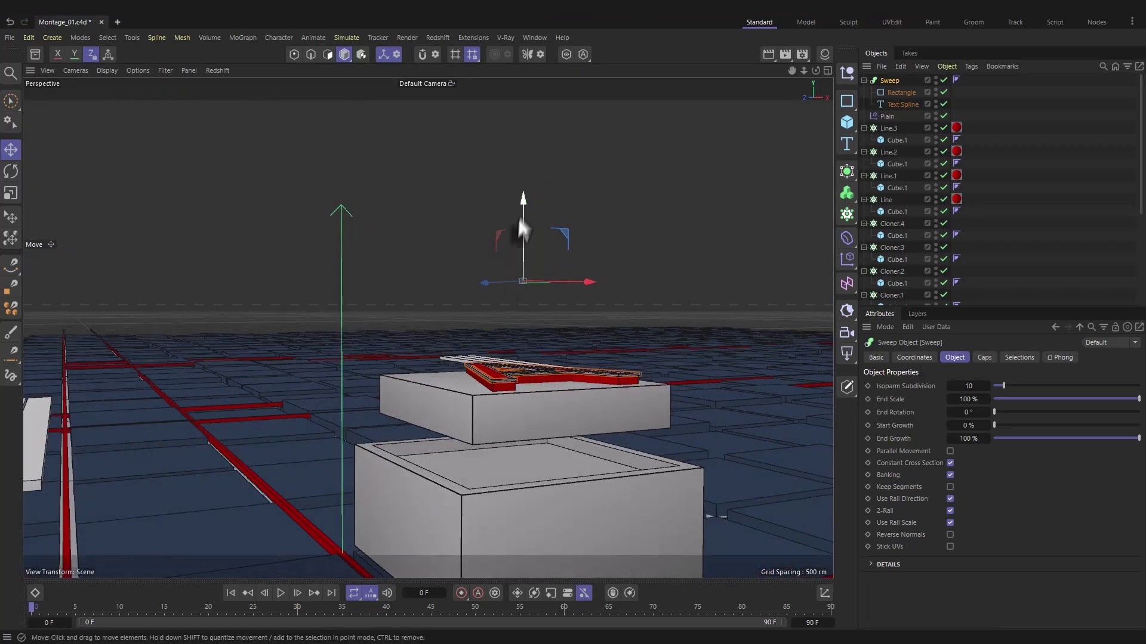
{"action": "left_click_drag", "start_coordinate": [526, 195], "coordinate": [506, 328], "text": "alt"}
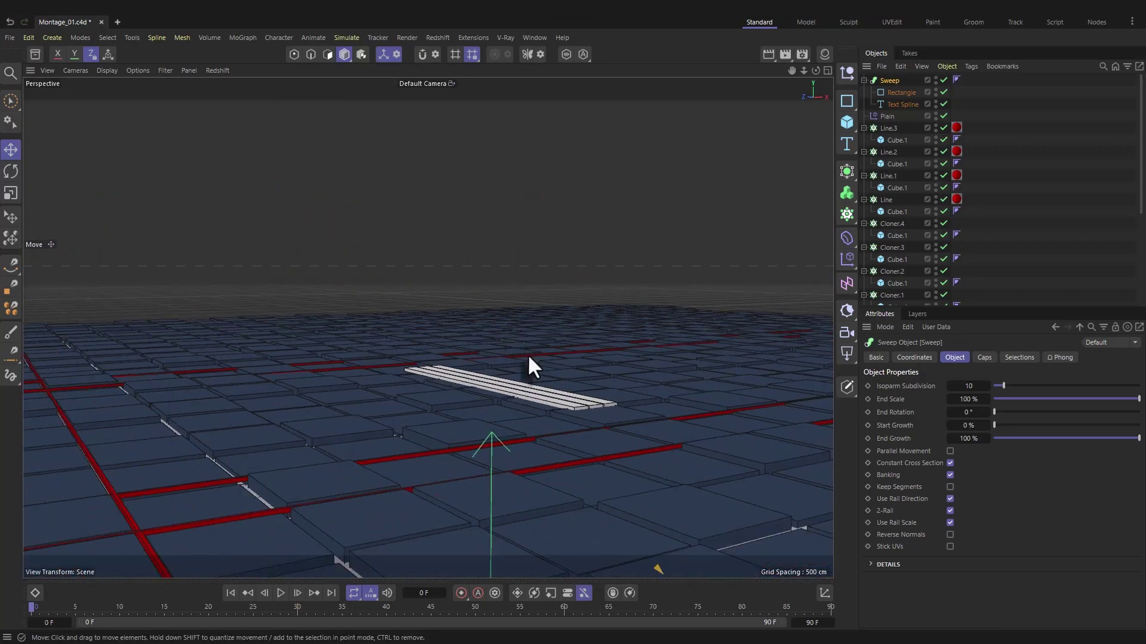
{"action": "right_click_drag", "start_coordinate": [528, 353], "coordinate": [480, 225], "text": "alt"}
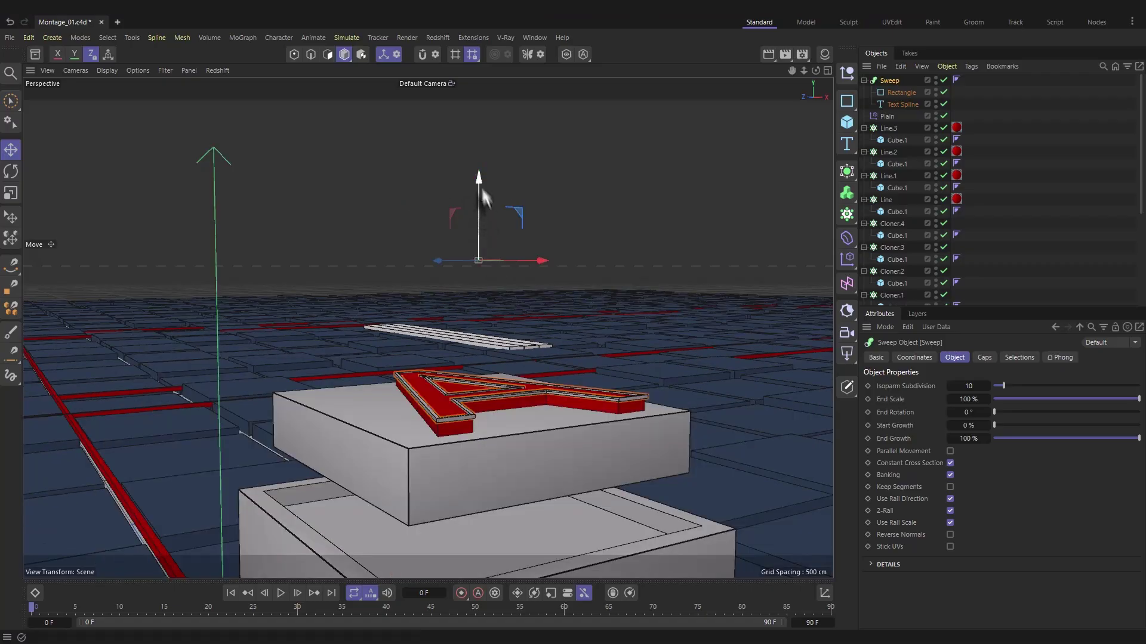
{"action": "left_click_drag", "start_coordinate": [481, 187], "coordinate": [477, 318]}
Step: Undo the manual axis placement and the raising of the Sweep outline
{"action": "right_click_drag", "start_coordinate": [477, 318], "coordinate": [514, 245], "text": "alt"}
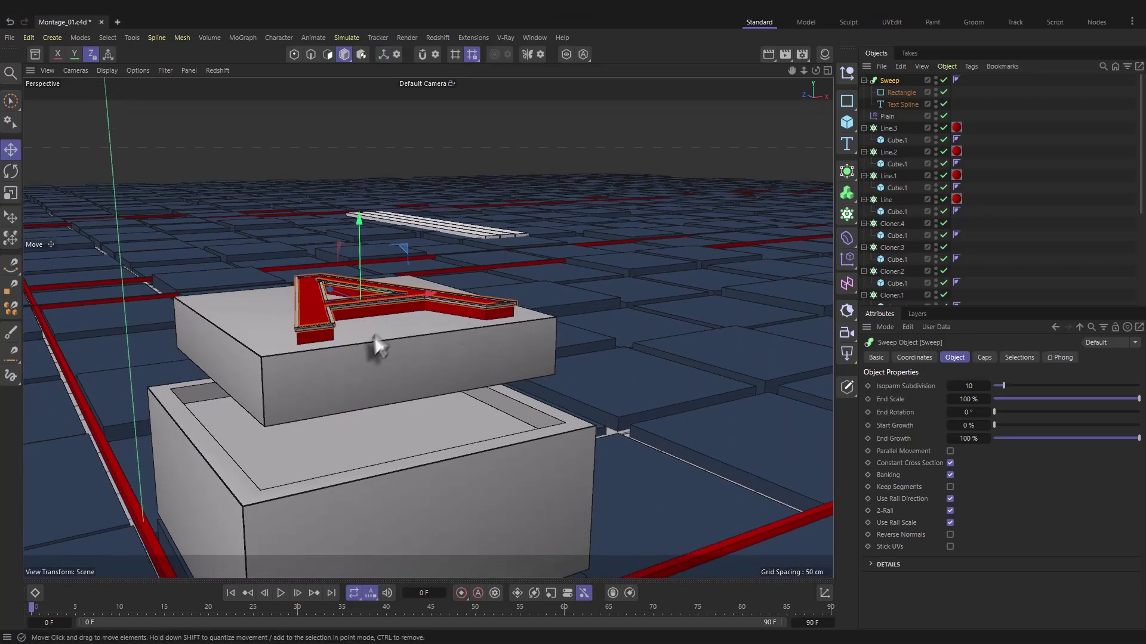
{"action": "right_click_drag", "start_coordinate": [377, 346], "coordinate": [384, 348], "text": "alt"}
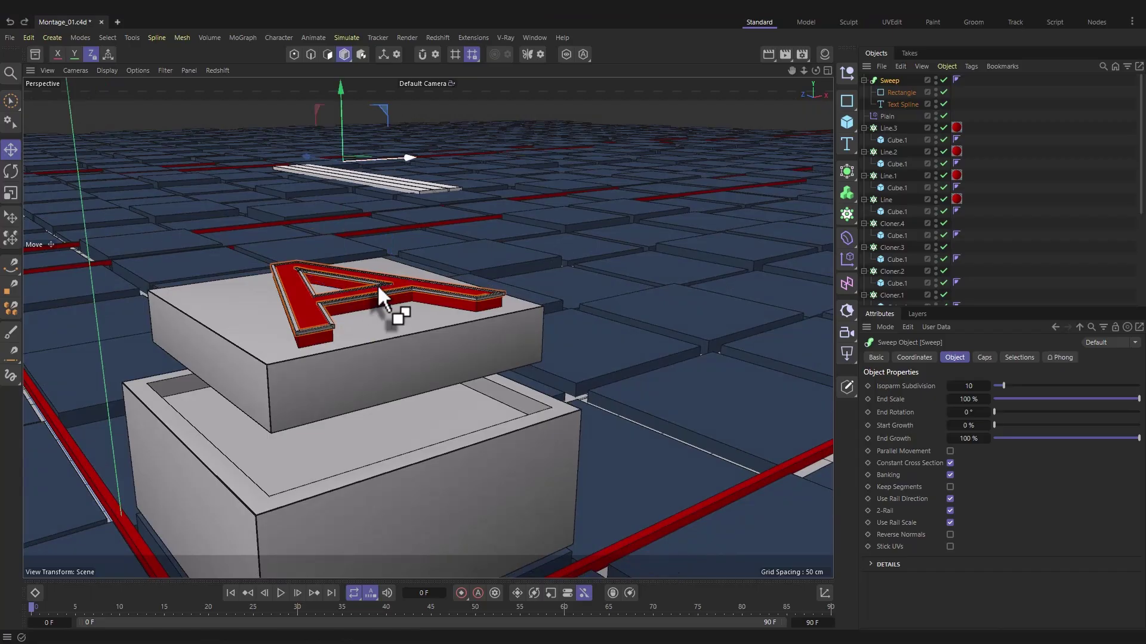
{"action": "left_click_drag", "start_coordinate": [377, 284], "coordinate": [331, 294], "text": "alt"}
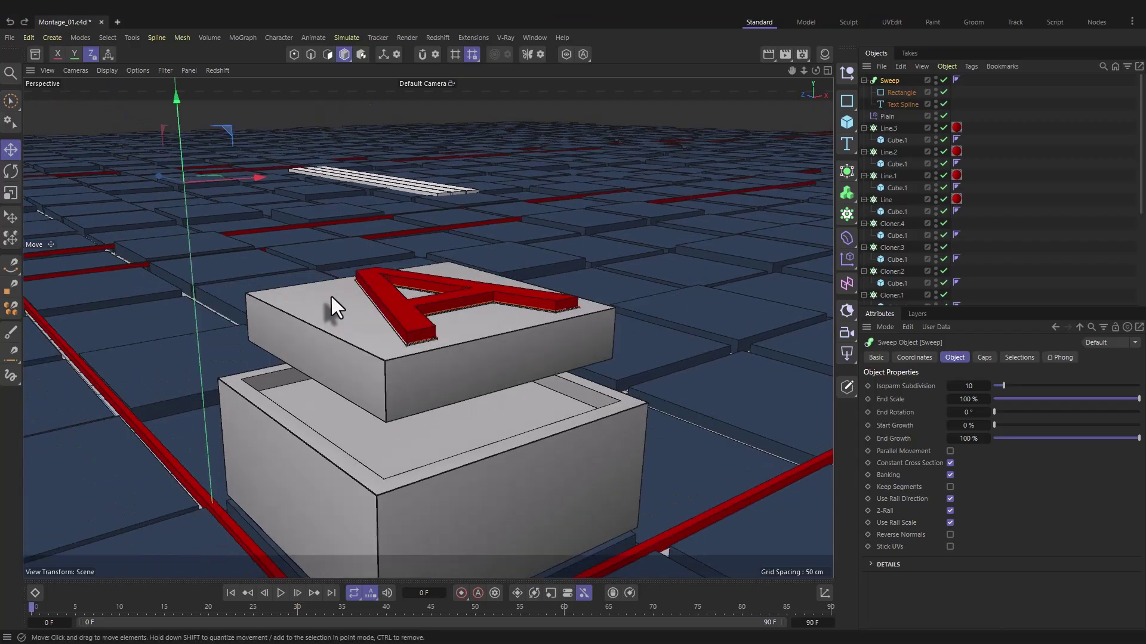
Step: Run Axis Center on the Sweep with Include Children and Use All Objects enabled, and close the dialog
{"action": "left_click", "coordinate": [127, 38]}
{"action": "mouse_move", "coordinate": [185, 241]}
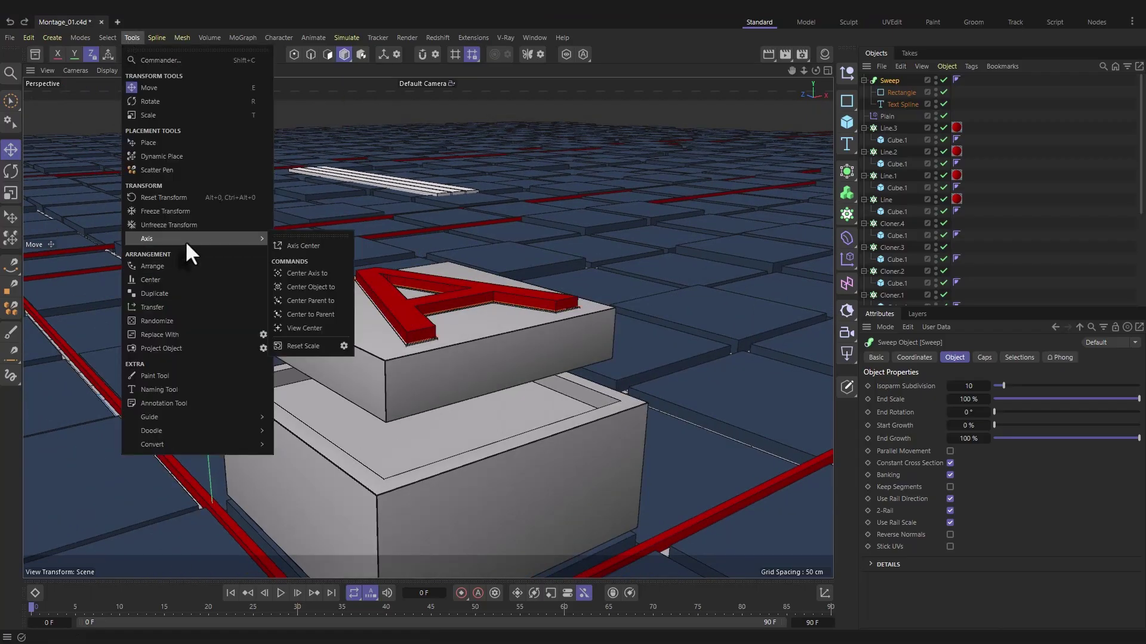
{"action": "left_click", "coordinate": [302, 245]}
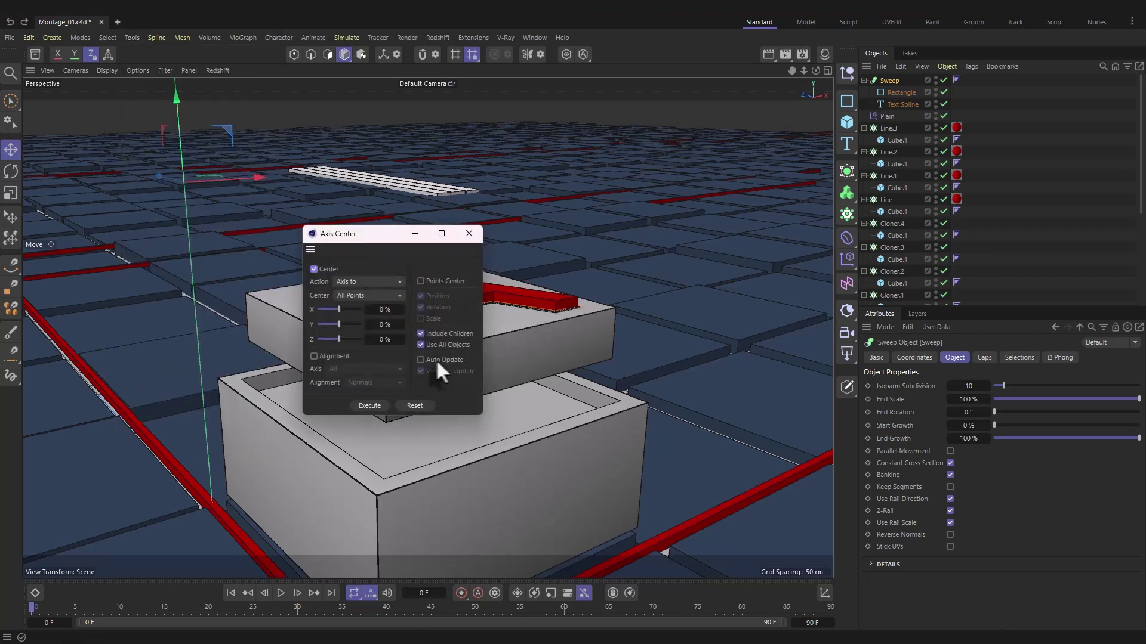
{"action": "left_click", "coordinate": [369, 405]}
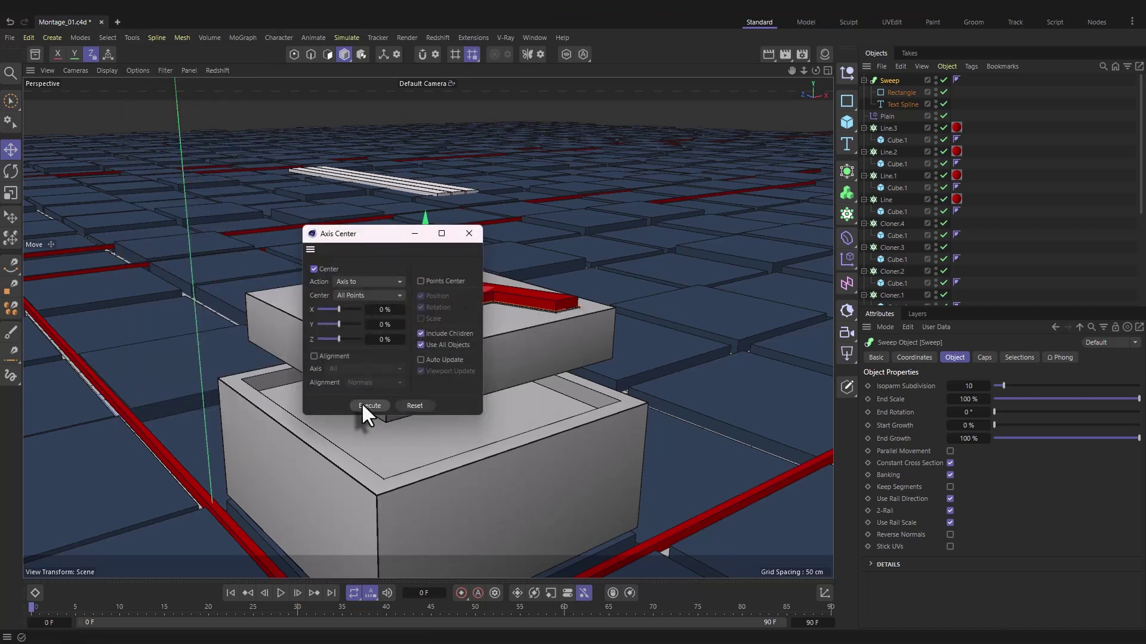
{"action": "left_click", "coordinate": [469, 233]}
Step: Place the Sweep outline at the top of the letter A and scale its Rectangle profile down to a much thinner stroke
{"action": "scroll", "coordinate": [435, 300], "scroll_direction": "up", "scroll_amount": 2}
{"action": "left_click_drag", "start_coordinate": [436, 299], "coordinate": [460, 304], "text": "alt"}
{"action": "left_click", "coordinate": [901, 92]}
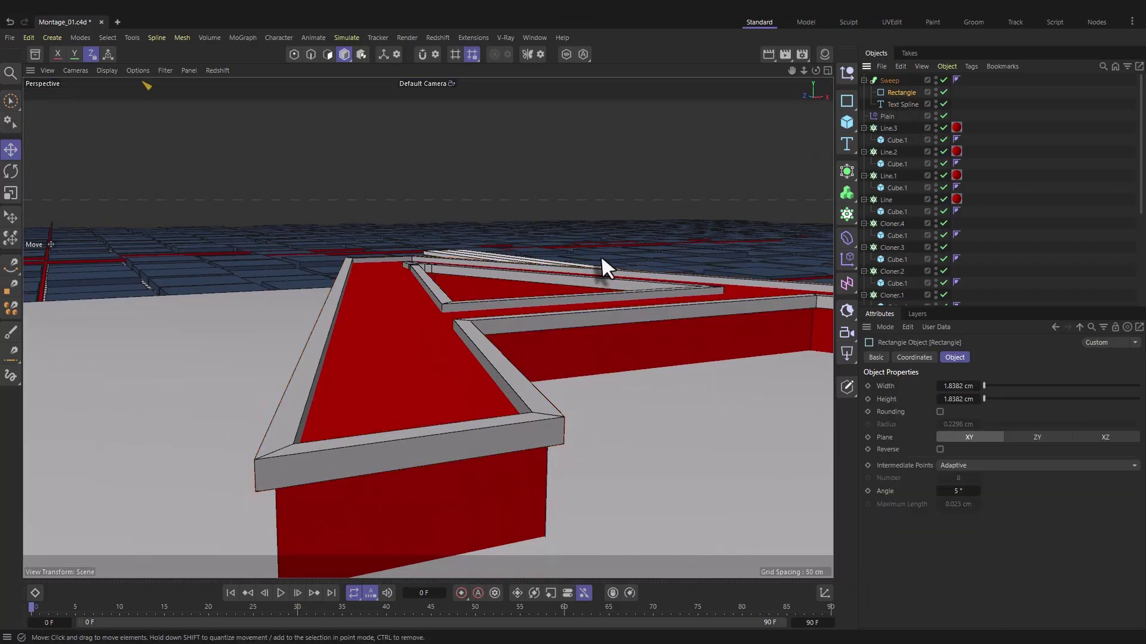
{"action": "key", "text": "t"}
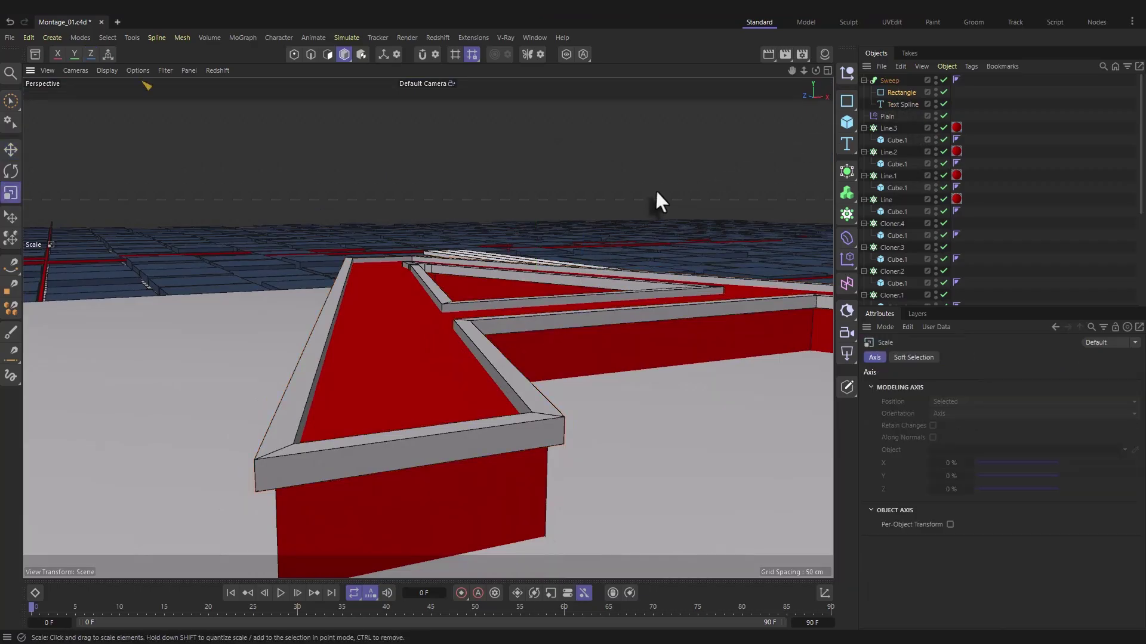
{"action": "left_click_drag", "start_coordinate": [656, 200], "coordinate": [301, 260]}
Step: Fit the thin outline to the letter's top edges and place a duplicate of the Sweep around its base
{"action": "left_click", "coordinate": [890, 80]}
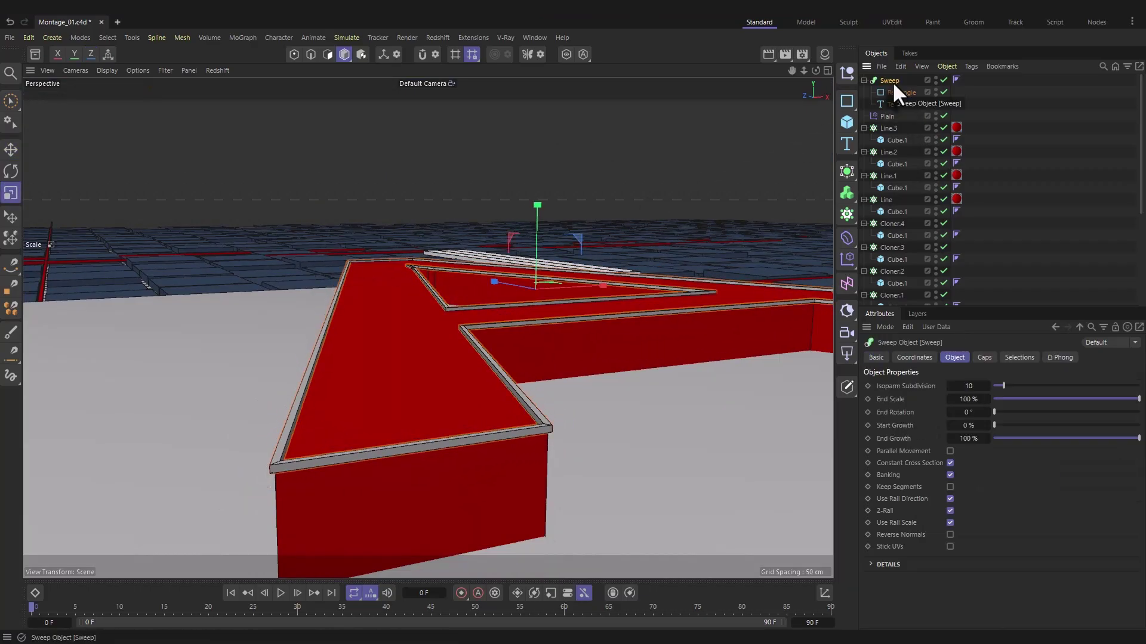
{"action": "left_click", "coordinate": [914, 358]}
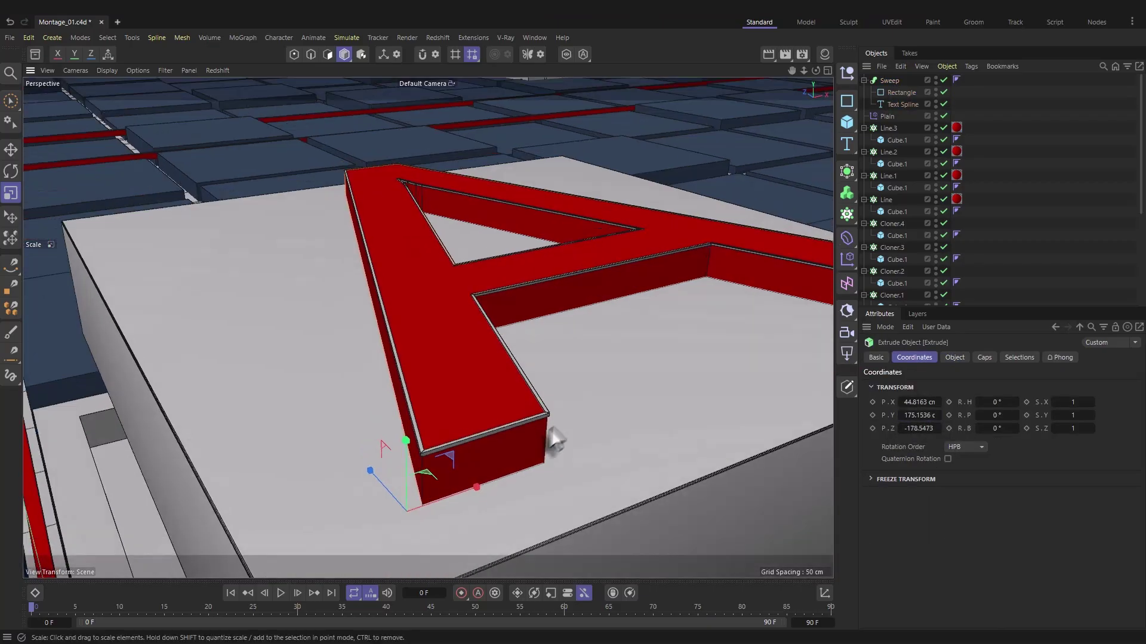
{"action": "left_click", "coordinate": [888, 81]}
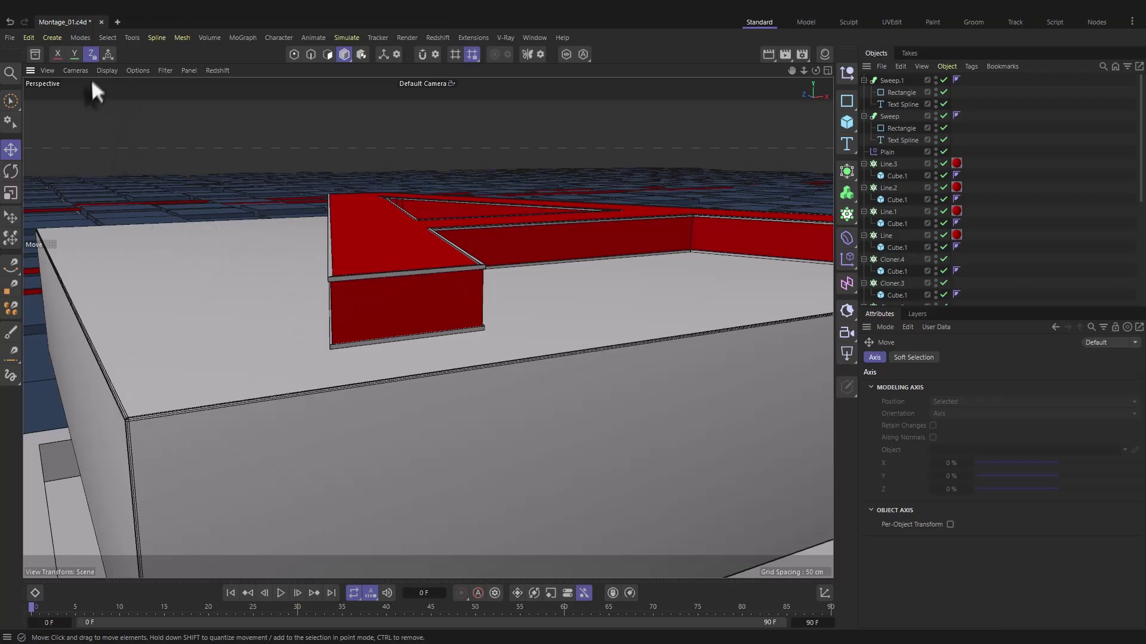
Step: Toggle the viewport between Gouraud Shading without lines and Gouraud Shading (Lines) to compare the strokes
{"action": "left_click", "coordinate": [106, 70]}
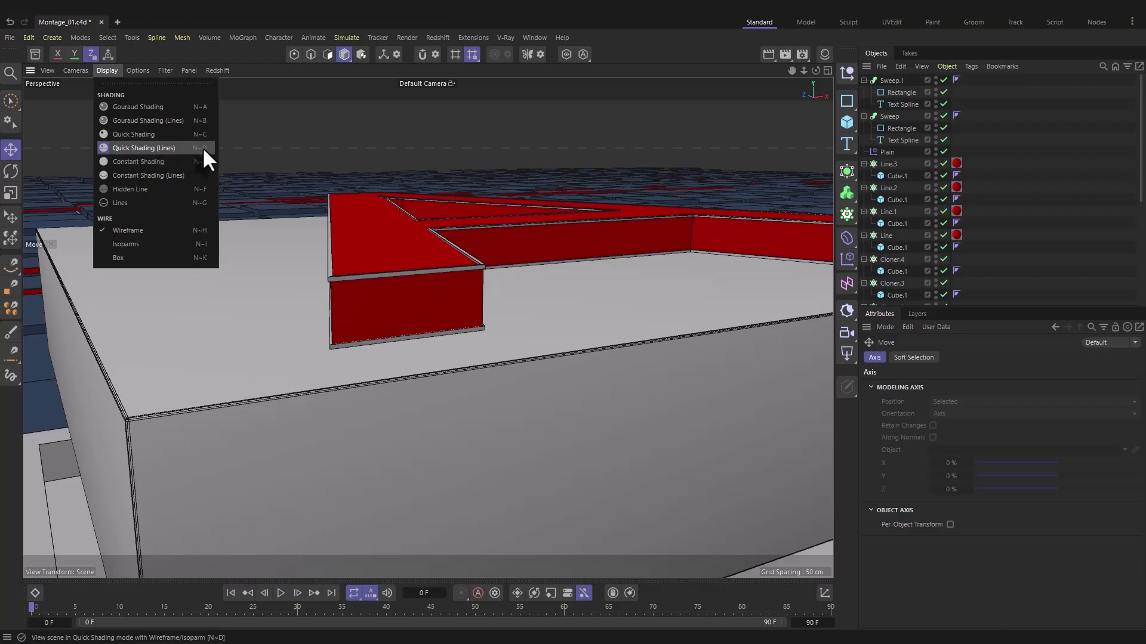
{"action": "left_click", "coordinate": [143, 107]}
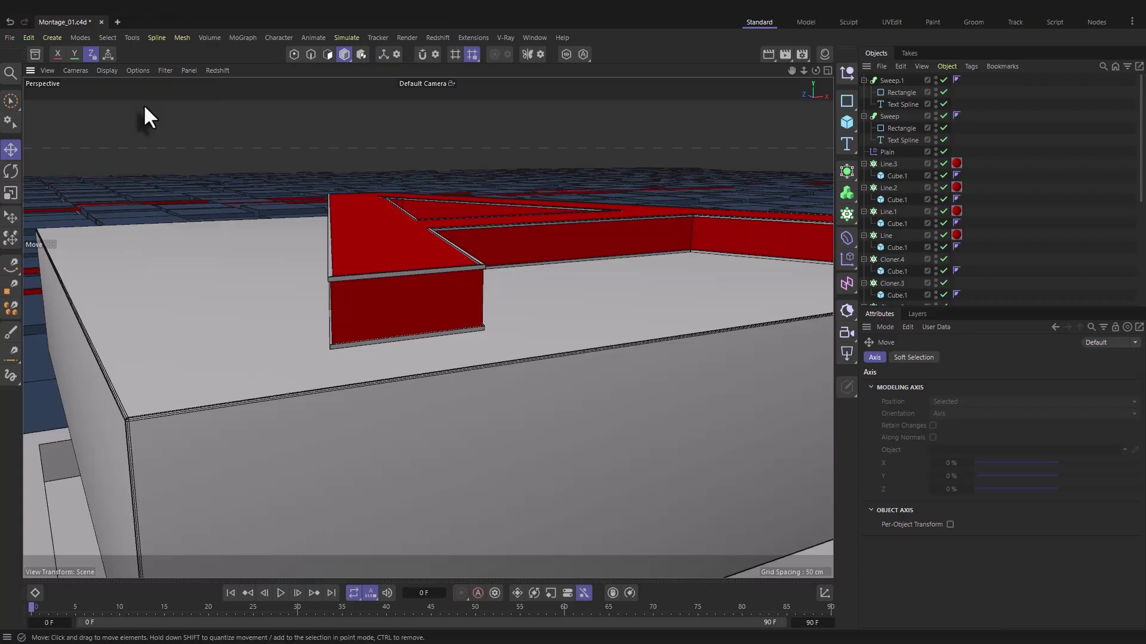
{"action": "key", "text": "n"}
{"action": "left_click", "coordinate": [241, 259]}
{"action": "key", "text": "n"}
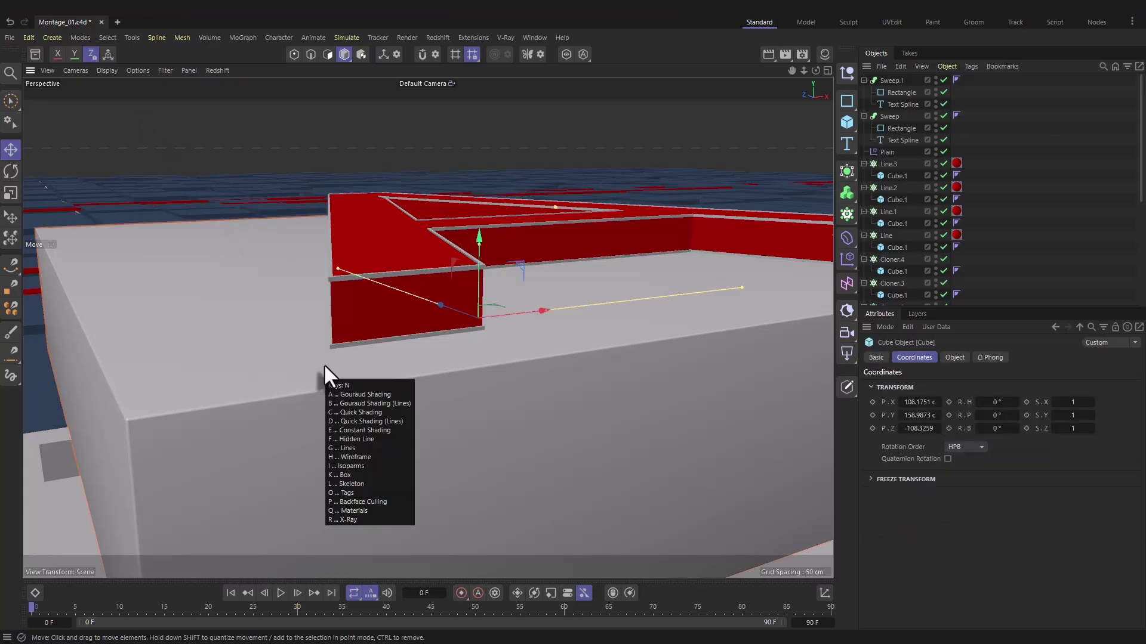
{"action": "key", "text": "b"}
{"action": "left_click", "coordinate": [393, 136]}
{"action": "left_click_drag", "start_coordinate": [393, 136], "coordinate": [398, 298], "text": "alt"}
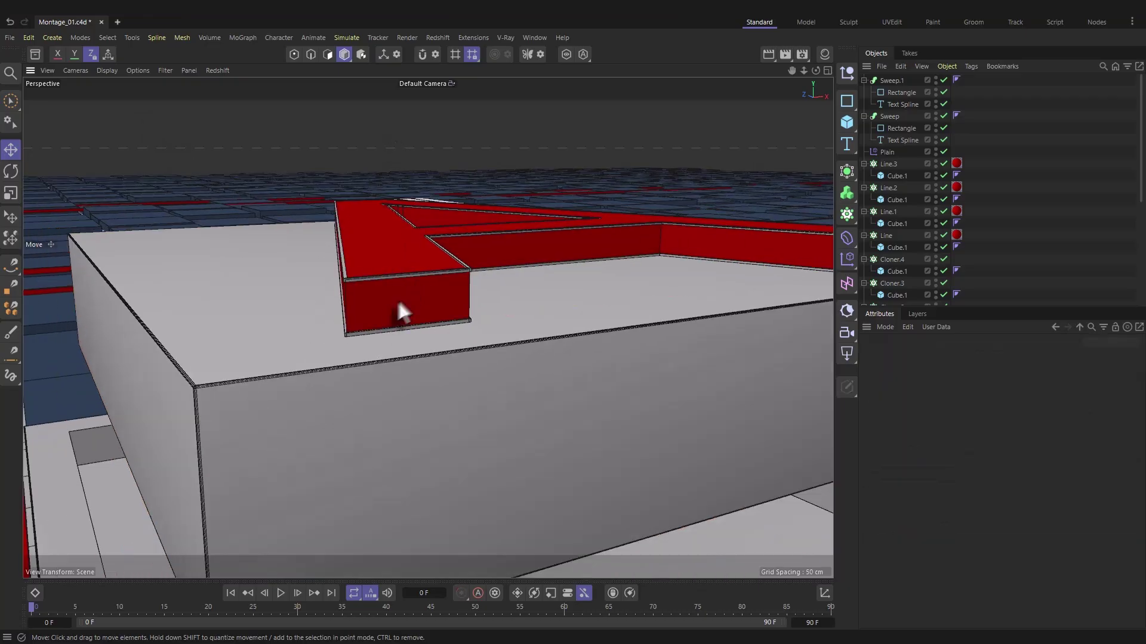
Step: Select the Boole of the box base and switch the viewport to Gouraud Shading without lines
{"action": "scroll", "coordinate": [397, 299], "scroll_direction": "down", "scroll_amount": 10}
{"action": "left_click", "coordinate": [402, 348]}
{"action": "scroll", "coordinate": [396, 377], "scroll_direction": "up", "scroll_amount": 2}
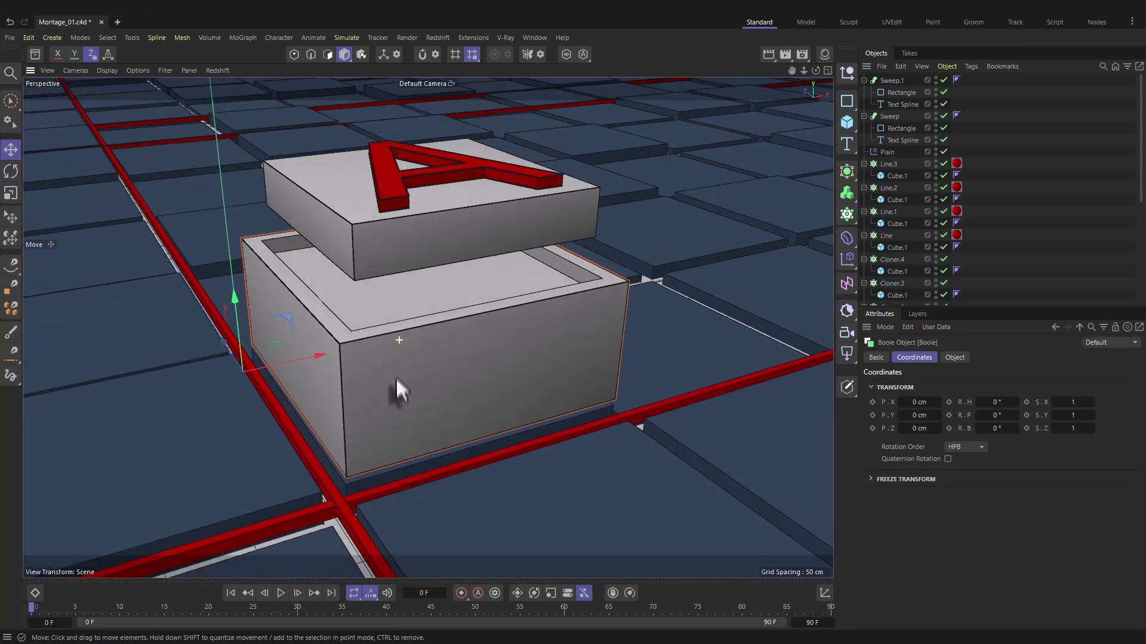
{"action": "scroll", "coordinate": [396, 377], "scroll_direction": "up", "scroll_amount": 2}
{"action": "scroll", "coordinate": [400, 179], "scroll_direction": "up", "scroll_amount": 2}
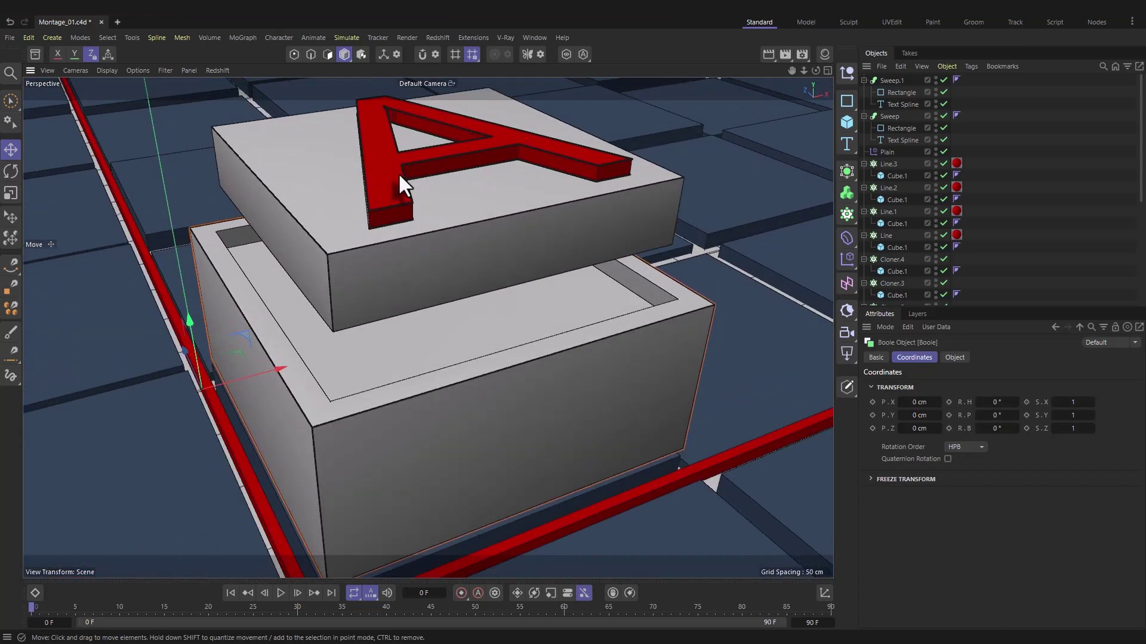
{"action": "scroll", "coordinate": [398, 173], "scroll_direction": "down", "scroll_amount": 3}
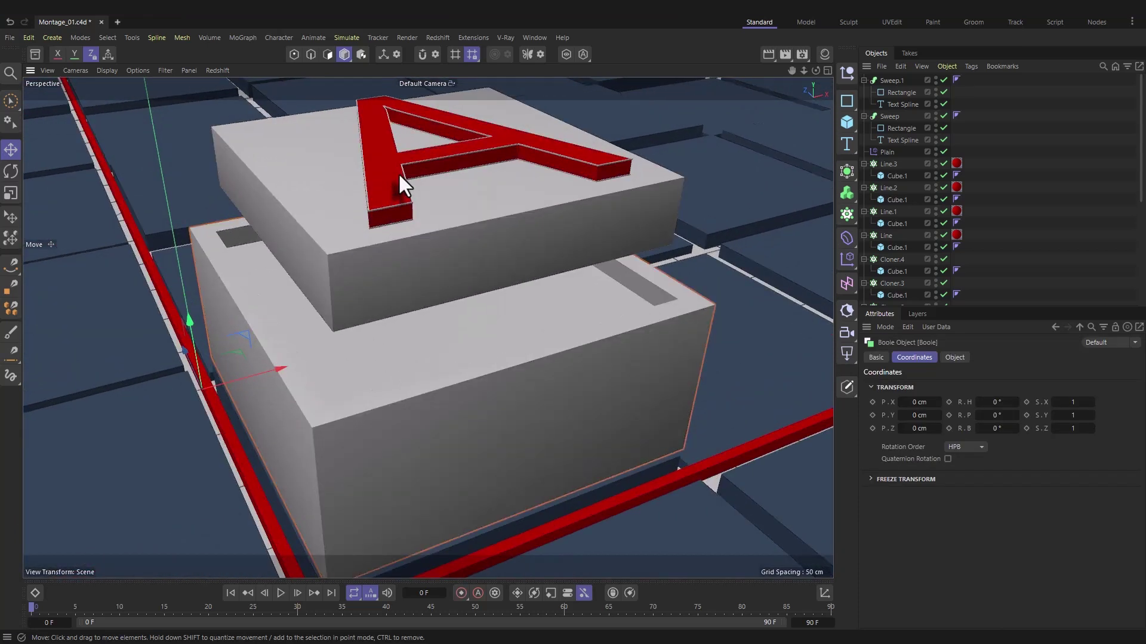
{"action": "left_click_drag", "start_coordinate": [399, 173], "coordinate": [400, 367], "text": "alt"}
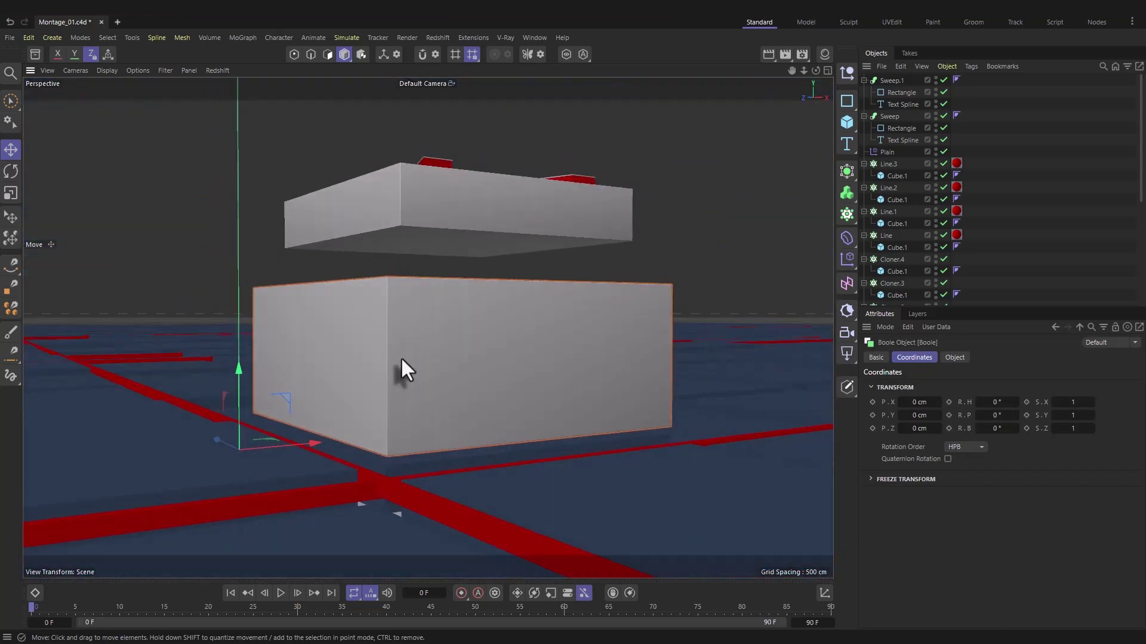
{"action": "scroll", "coordinate": [400, 354], "scroll_direction": "down", "scroll_amount": 1}
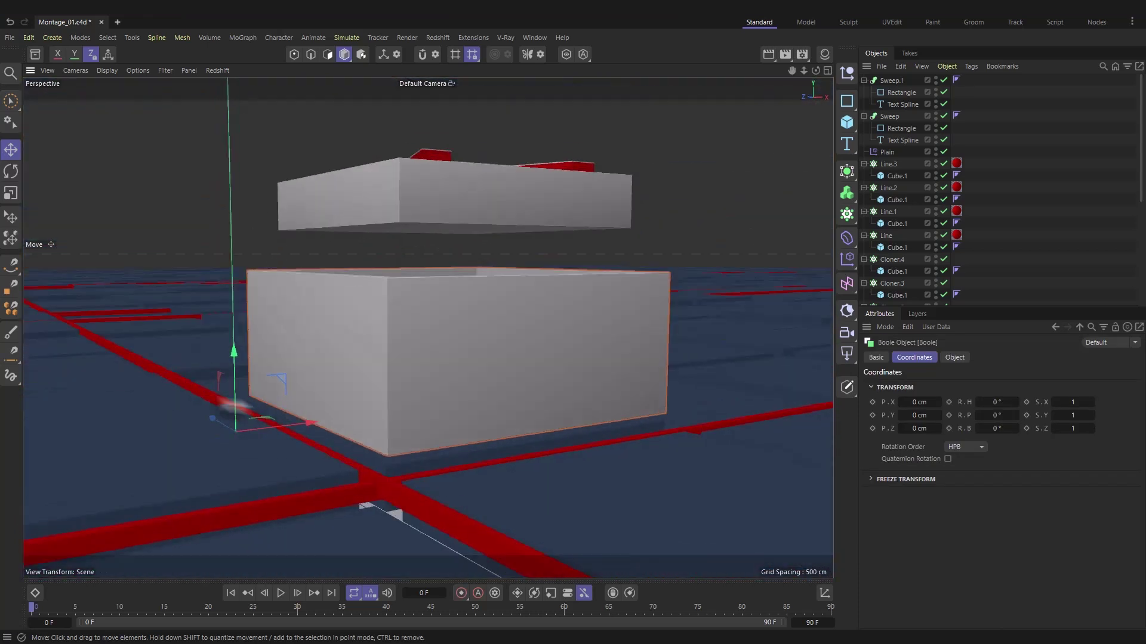
{"action": "left_click_drag", "start_coordinate": [235, 352], "coordinate": [469, 327], "text": "alt"}
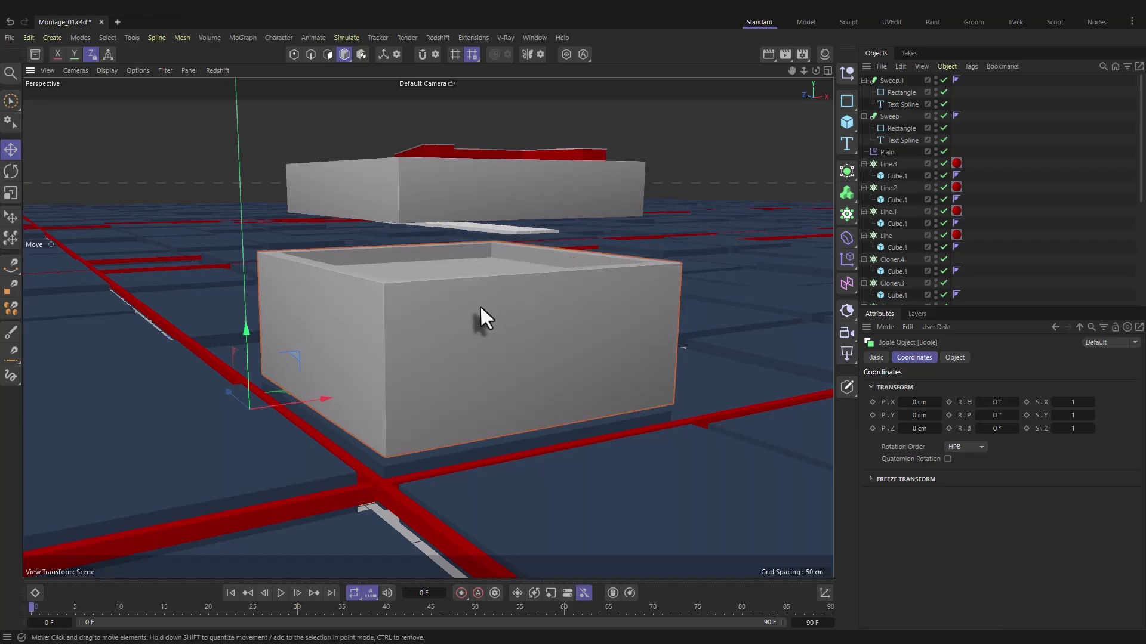
{"action": "scroll", "coordinate": [474, 318], "scroll_direction": "up", "scroll_amount": 3}
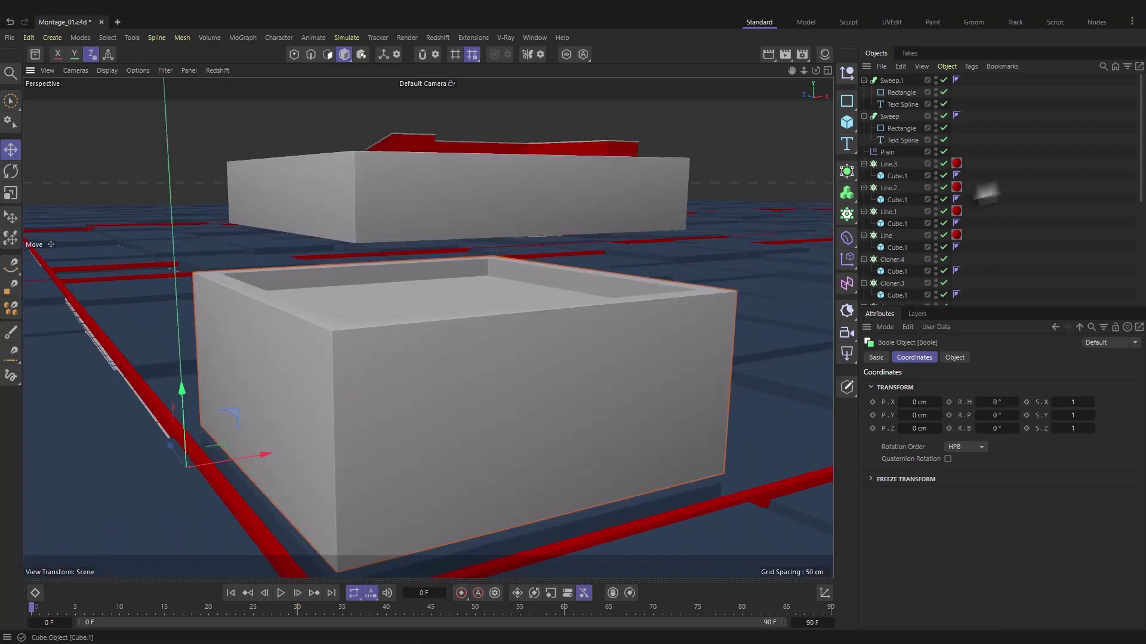
Step: Select the Boole's inner Cube and lower it slightly to a Y position of 69.8811 cm
{"action": "scroll", "coordinate": [919, 196], "scroll_direction": "down", "scroll_amount": 5}
{"action": "scroll", "coordinate": [918, 182], "scroll_direction": "up", "scroll_amount": 3}
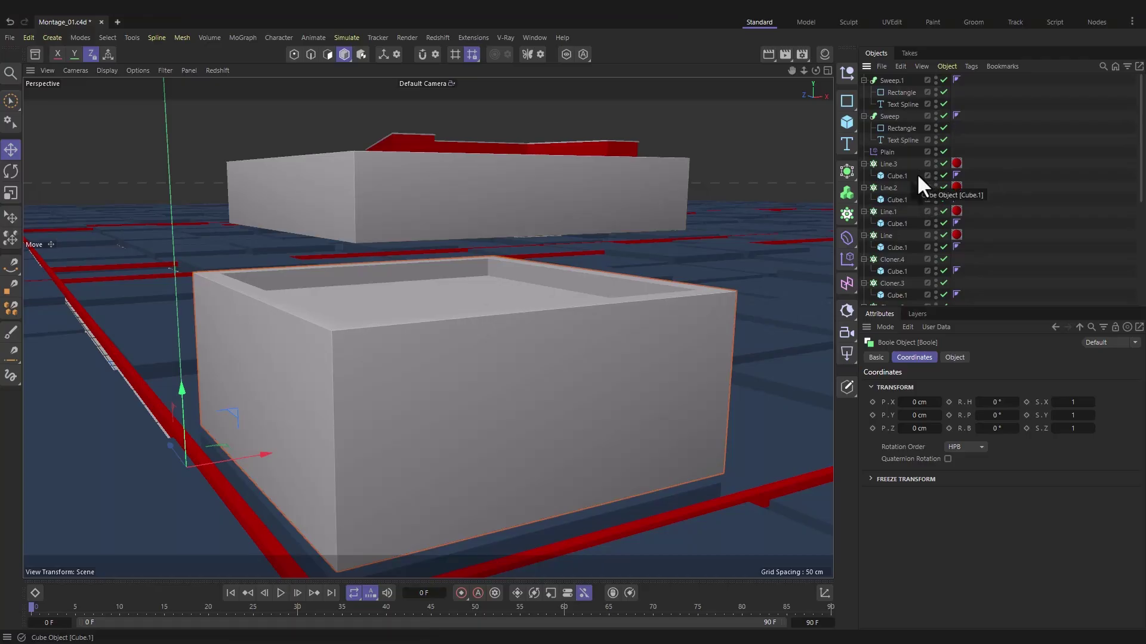
{"action": "scroll", "coordinate": [907, 220], "scroll_direction": "down", "scroll_amount": 3}
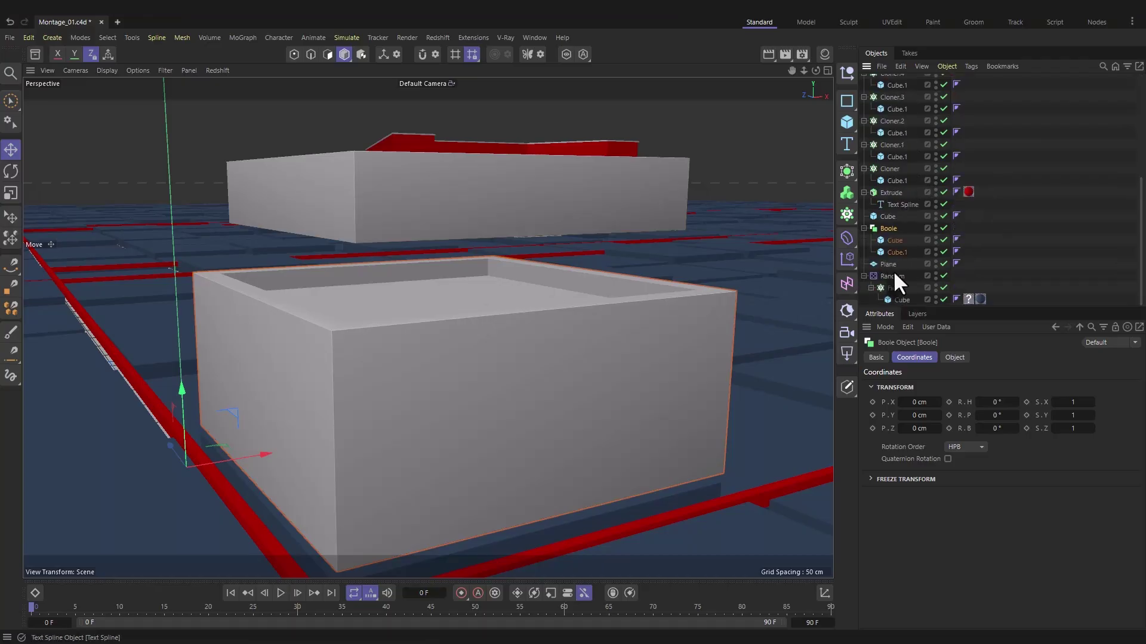
{"action": "left_click", "coordinate": [894, 240]}
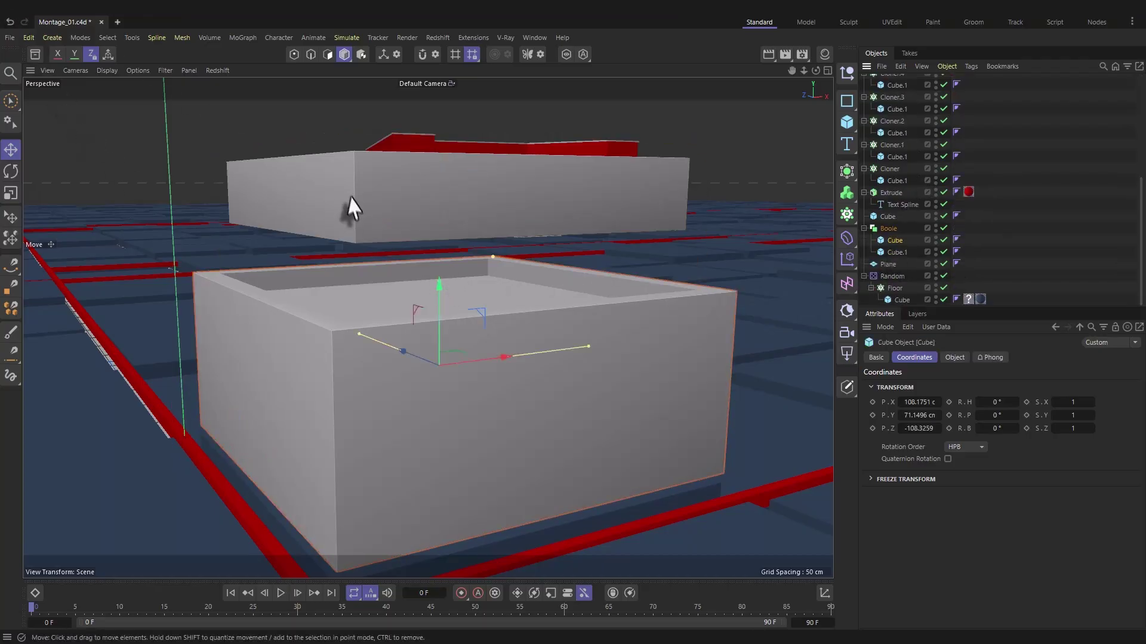
{"action": "mouse_move", "coordinate": [441, 286]}
{"action": "left_mouse_down"}
{"action": "mouse_move", "coordinate": [445, 260]}
{"action": "mouse_move", "coordinate": [438, 299]}
{"action": "mouse_move", "coordinate": [453, 281]}
{"action": "left_mouse_up"}
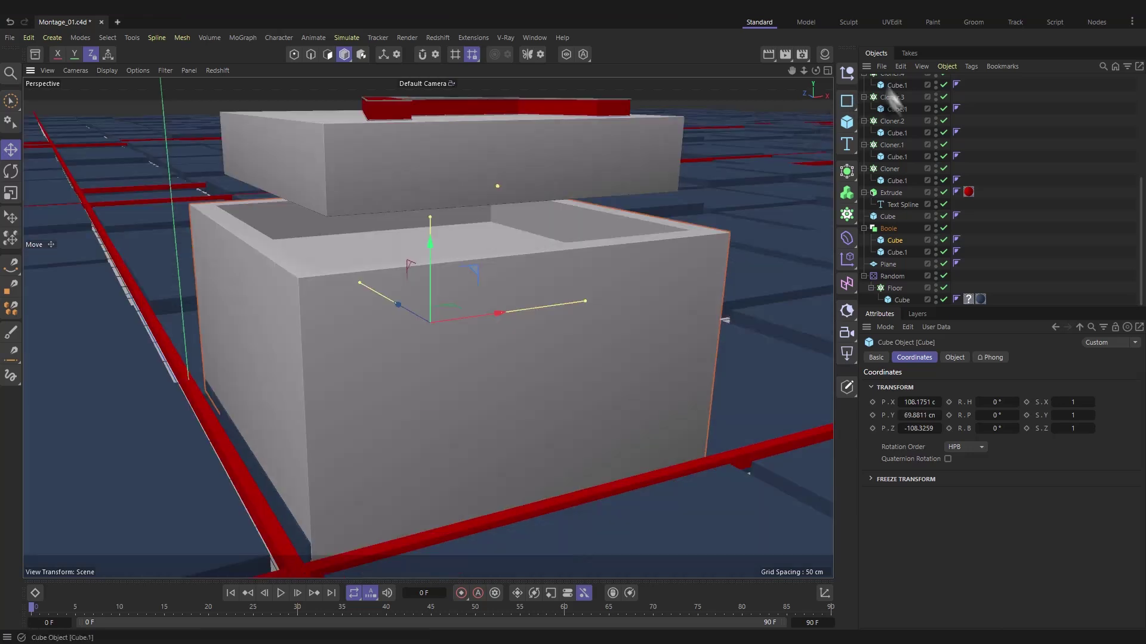
Step: Add a Rectangle spline and orient it to the XZ plane
{"action": "scroll", "coordinate": [892, 102], "scroll_direction": "up", "scroll_amount": 5}
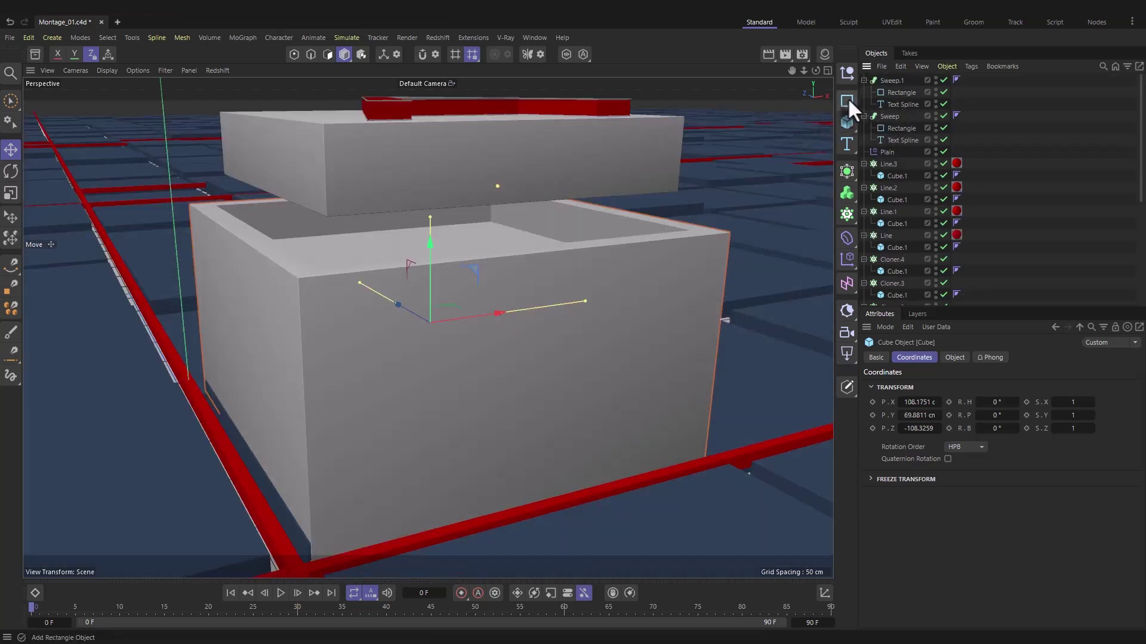
{"action": "scroll", "coordinate": [566, 239], "scroll_direction": "down", "scroll_amount": 3}
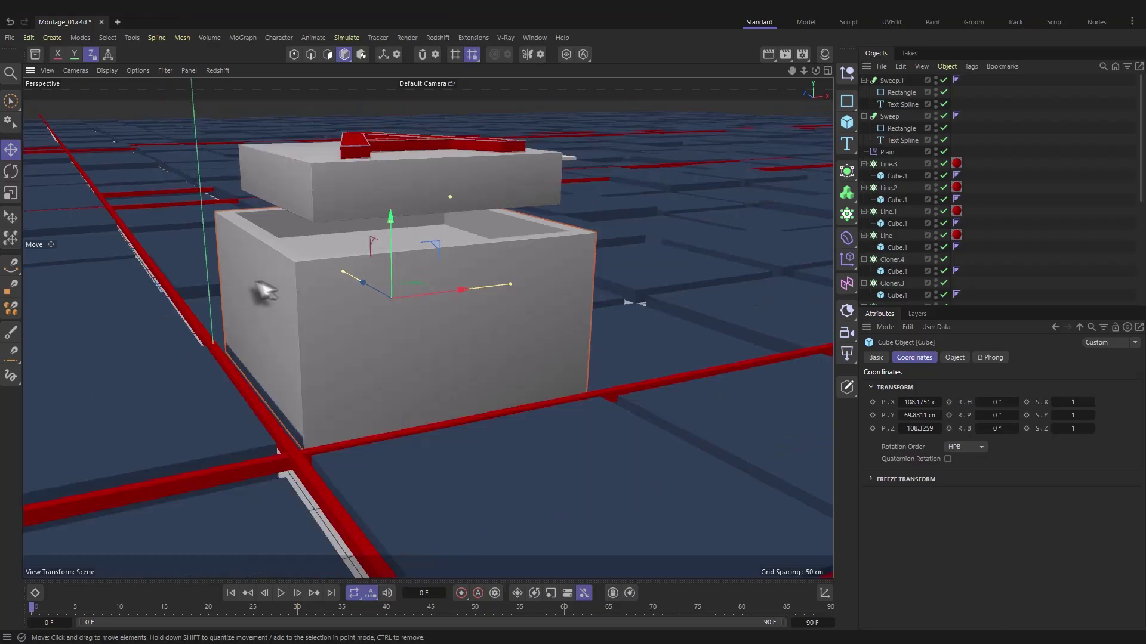
{"action": "left_click", "coordinate": [848, 99]}
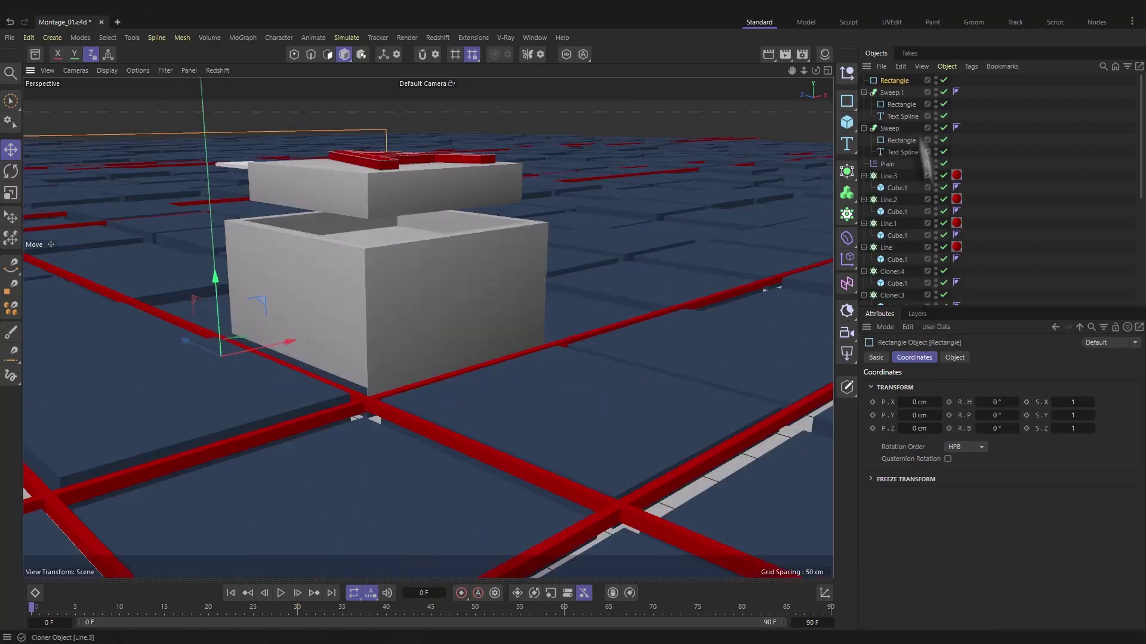
{"action": "left_click", "coordinate": [954, 357]}
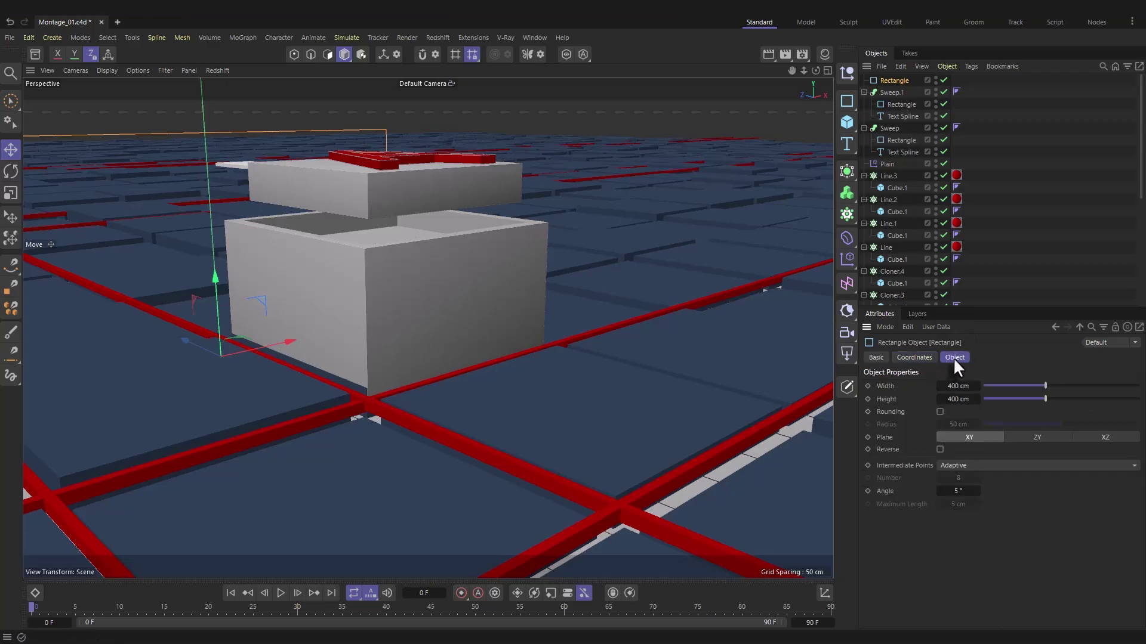
{"action": "left_click", "coordinate": [1024, 437]}
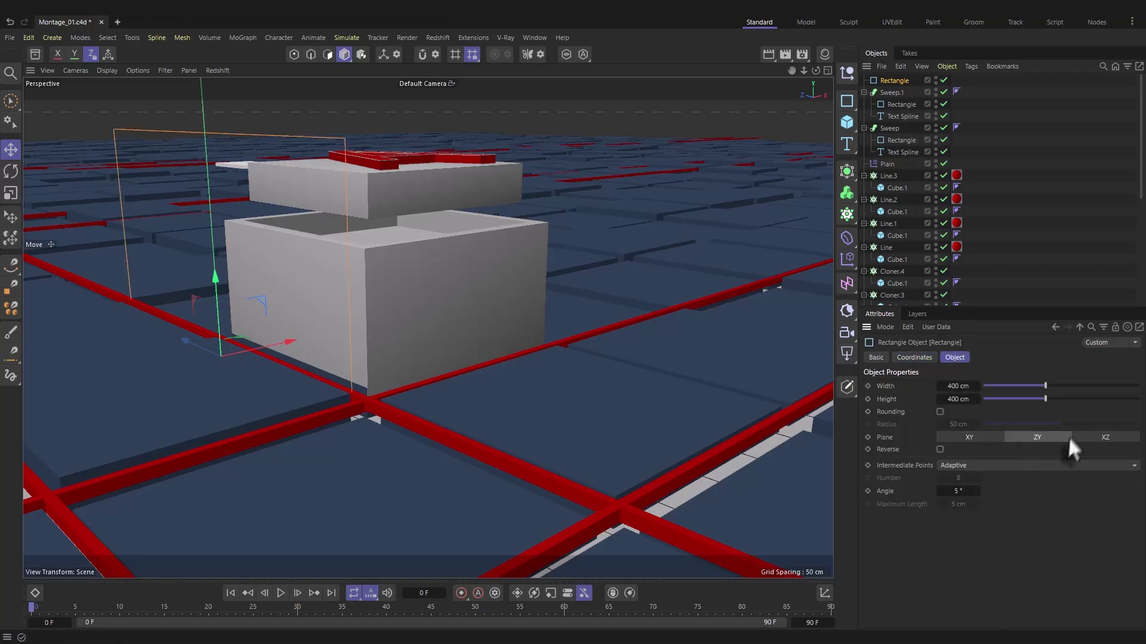
{"action": "left_click", "coordinate": [1103, 437]}
Step: In the Top view, centre the Rectangle spline on the letter A box and scale it down to the box's outline
{"action": "middle_click", "coordinate": [487, 269]}
{"action": "middle_click", "coordinate": [487, 268]}
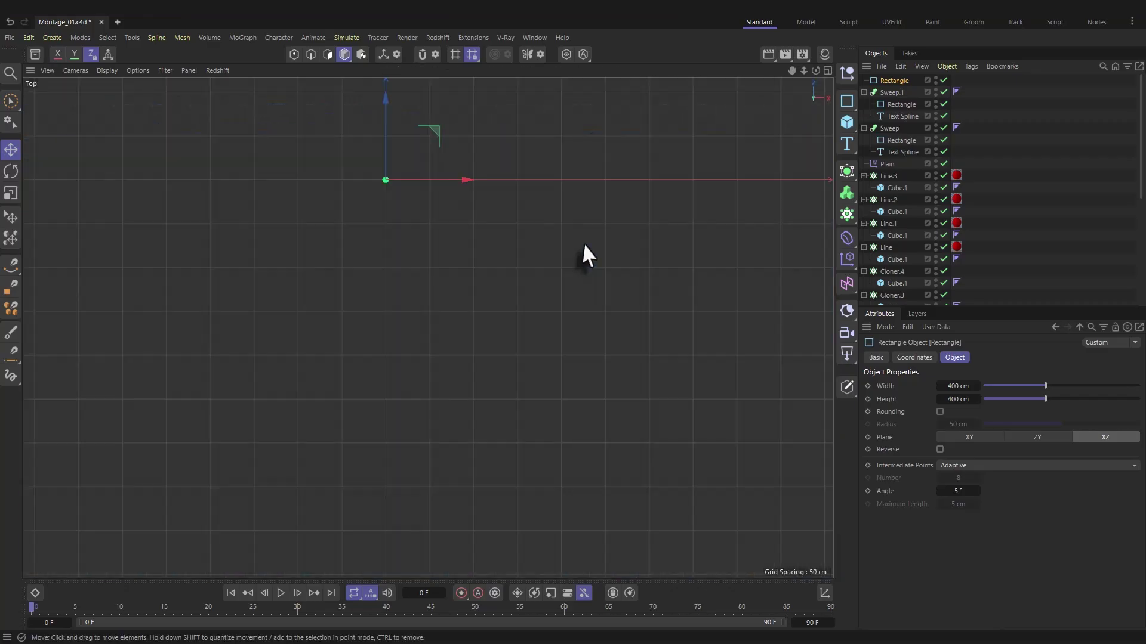
{"action": "scroll", "coordinate": [435, 192], "scroll_direction": "up", "scroll_amount": 5}
{"action": "left_click_drag", "start_coordinate": [448, 156], "coordinate": [474, 309]}
{"action": "key", "text": "t"}
{"action": "scroll", "coordinate": [464, 285], "scroll_direction": "up", "scroll_amount": 3}
{"action": "key", "text": "e"}
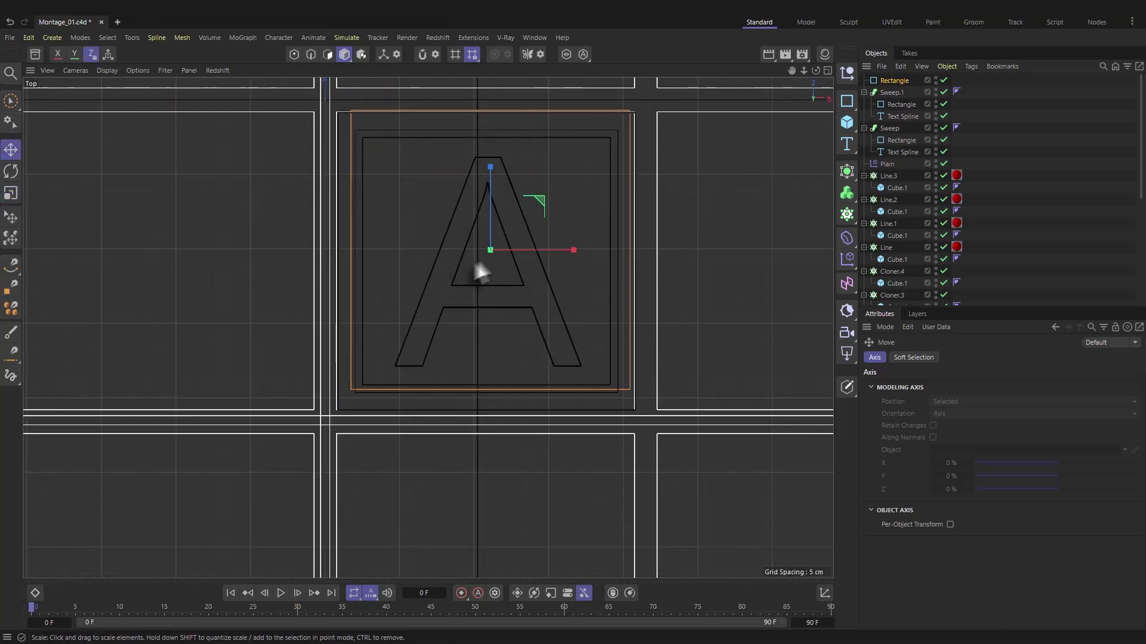
{"action": "key", "text": "z"}
{"action": "left_click_drag", "start_coordinate": [574, 163], "coordinate": [527, 203]}
{"action": "scroll", "coordinate": [529, 203], "scroll_direction": "up", "scroll_amount": 2}
{"action": "middle_click_drag", "start_coordinate": [535, 206], "coordinate": [514, 245], "text": "alt"}
{"action": "left_click_drag", "start_coordinate": [499, 269], "coordinate": [496, 273]}
Step: In the Perspective view, raise the Rectangle along the box walls and scale it to 220.5 cm wide and high
{"action": "middle_click", "coordinate": [303, 233]}
{"action": "middle_click", "coordinate": [303, 232]}
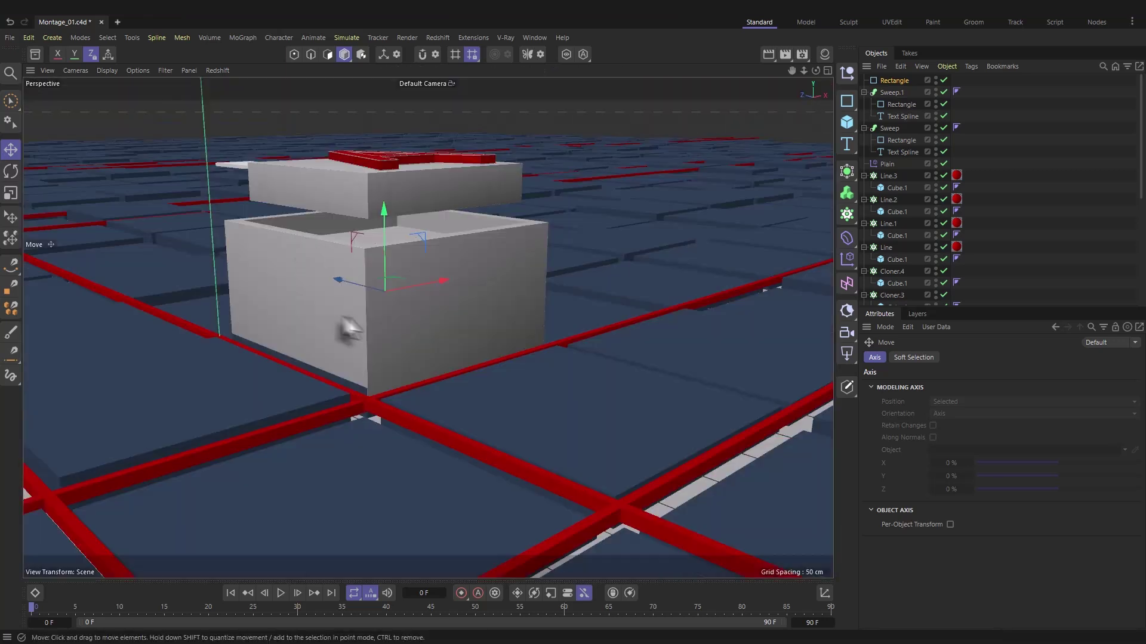
{"action": "left_click_drag", "start_coordinate": [384, 222], "coordinate": [395, 185]}
{"action": "mouse_move", "coordinate": [343, 272]}
{"action": "left_mouse_down", "text": "alt"}
{"action": "mouse_move", "coordinate": [316, 272]}
{"action": "mouse_move", "coordinate": [327, 262]}
{"action": "left_mouse_up", "text": "alt"}
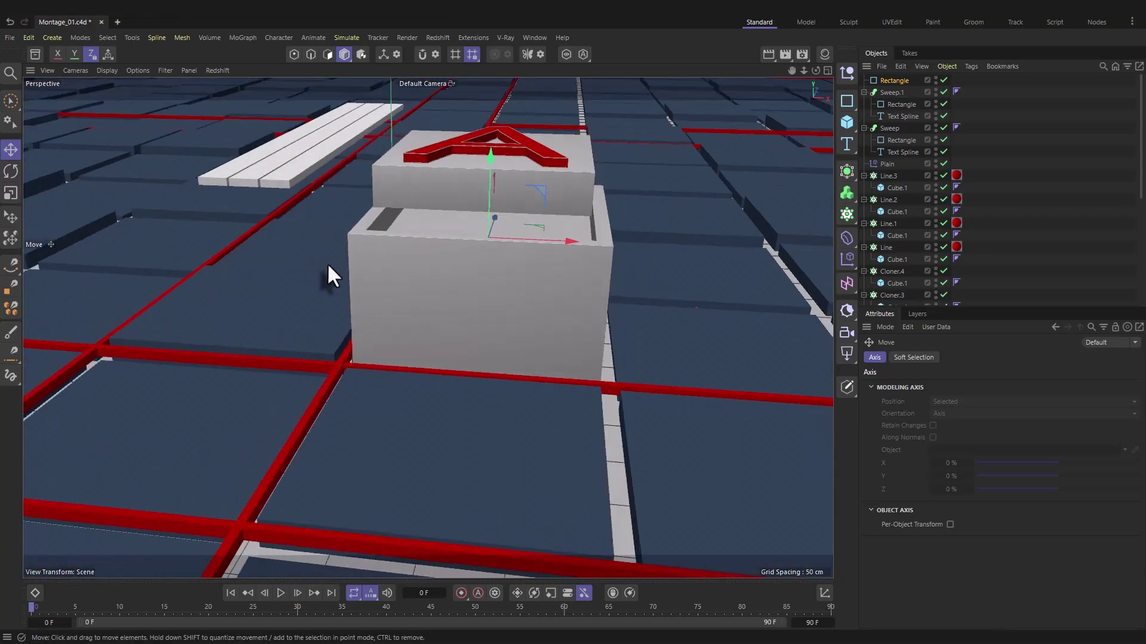
{"action": "key", "text": "t"}
{"action": "left_click_drag", "start_coordinate": [458, 275], "coordinate": [524, 289]}
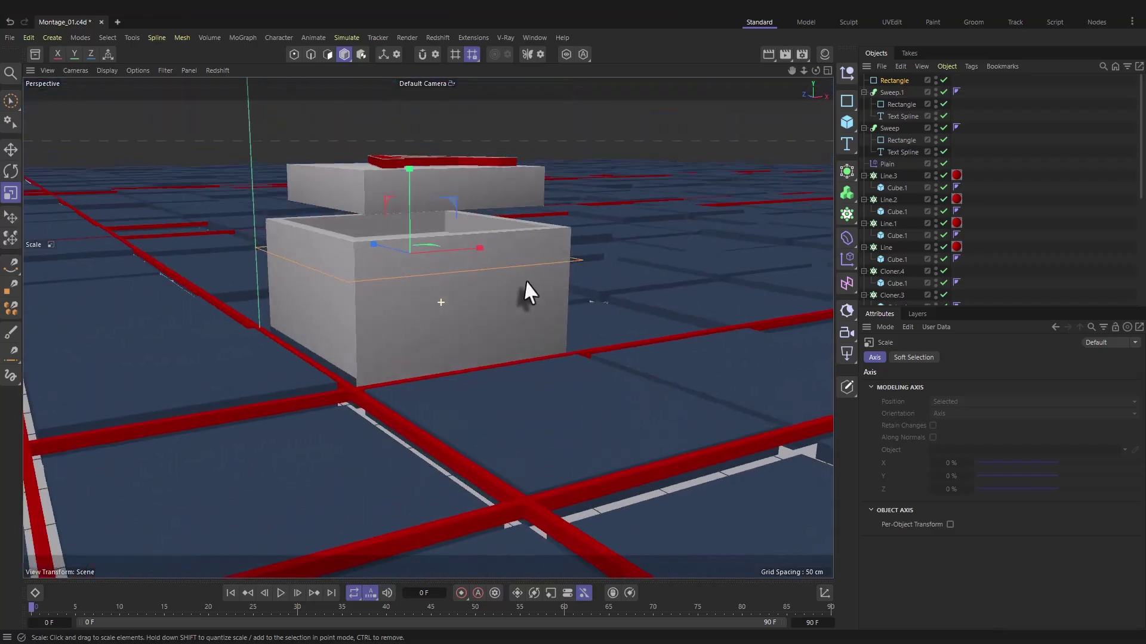
{"action": "left_click_drag", "start_coordinate": [355, 274], "coordinate": [330, 273], "text": "alt"}
{"action": "right_click_drag", "start_coordinate": [330, 273], "coordinate": [528, 277], "text": "alt"}
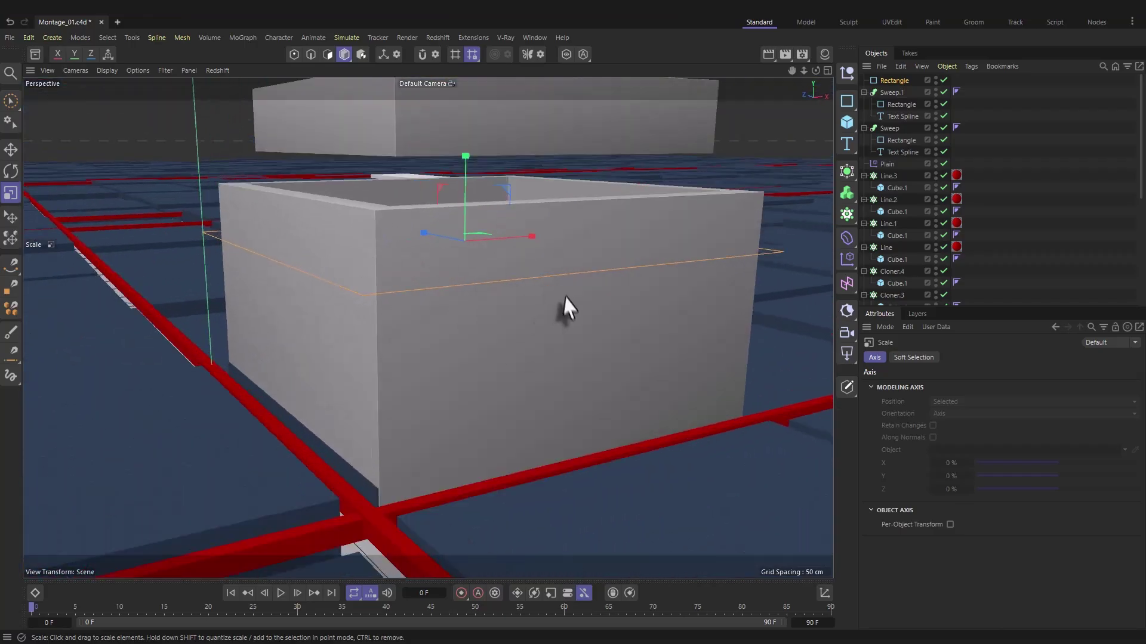
{"action": "left_click_drag", "start_coordinate": [566, 309], "coordinate": [537, 334], "text": "alt"}
Step: Add a Circle spline, scale it down to a radius of about 29.8 cm and place it beside the box
{"action": "left_click", "coordinate": [844, 105]}
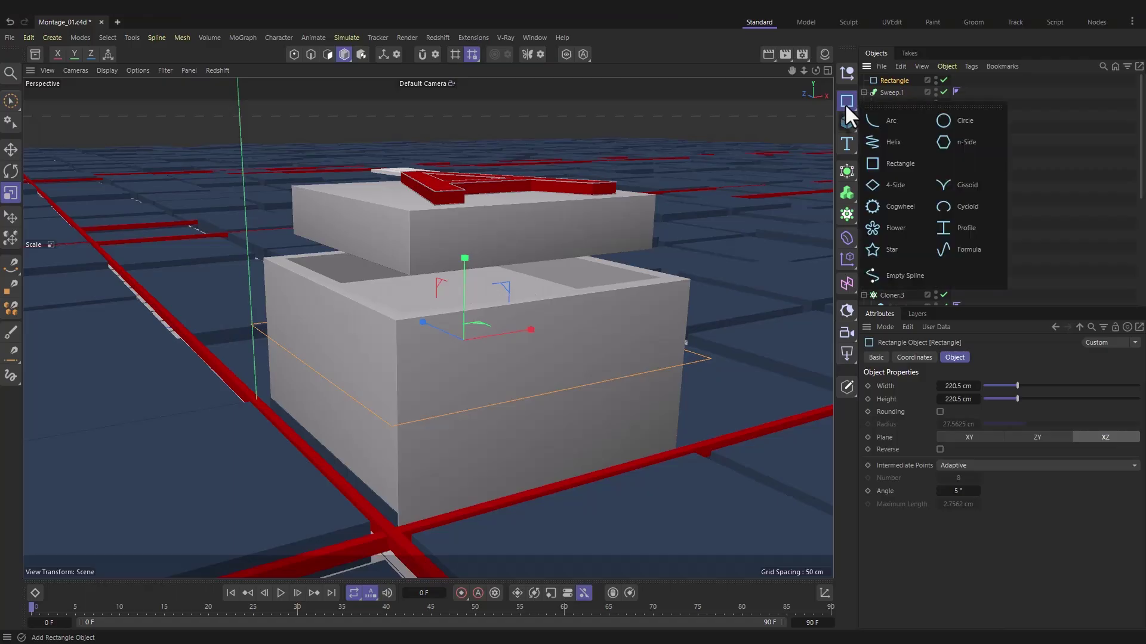
{"action": "left_click", "coordinate": [954, 120]}
{"action": "left_click_drag", "start_coordinate": [633, 316], "coordinate": [169, 410], "text": "alt"}
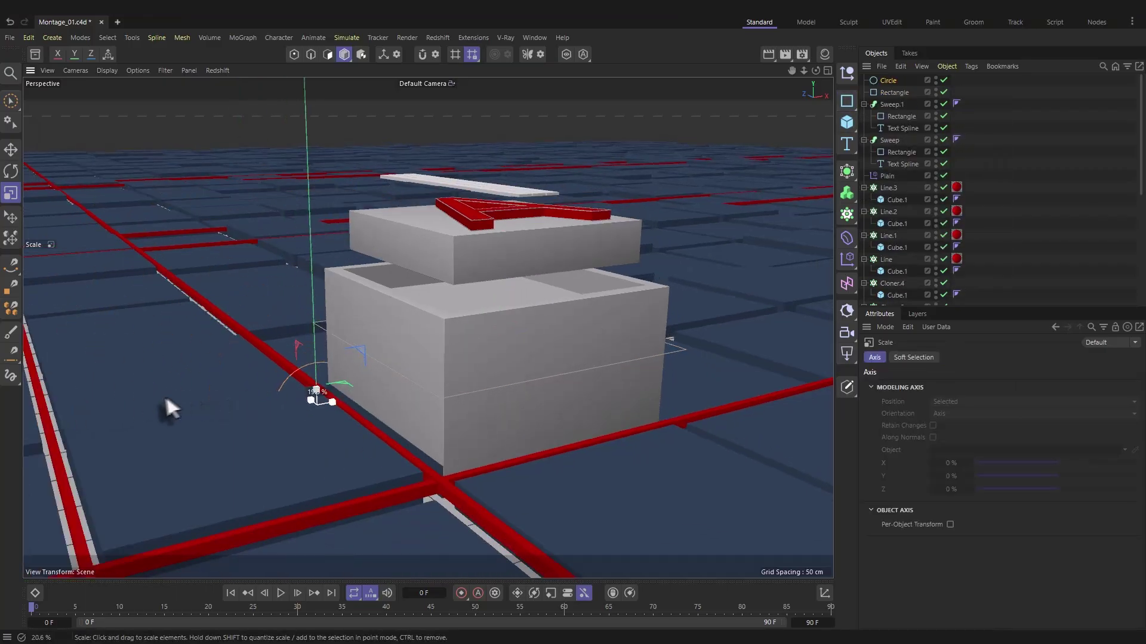
{"action": "key", "text": "e"}
{"action": "left_click_drag", "start_coordinate": [286, 376], "coordinate": [430, 355], "text": "alt"}
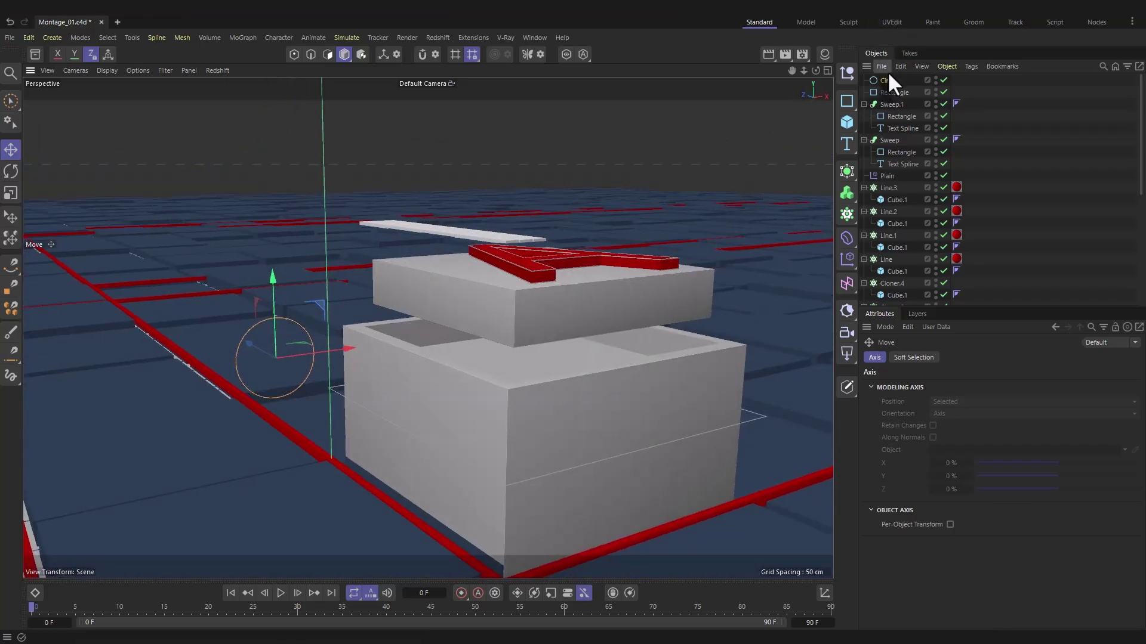
Step: Create a Sweep generator and nest the Circle as profile above the Rectangle as path inside it
{"action": "key", "text": "shift+c"}
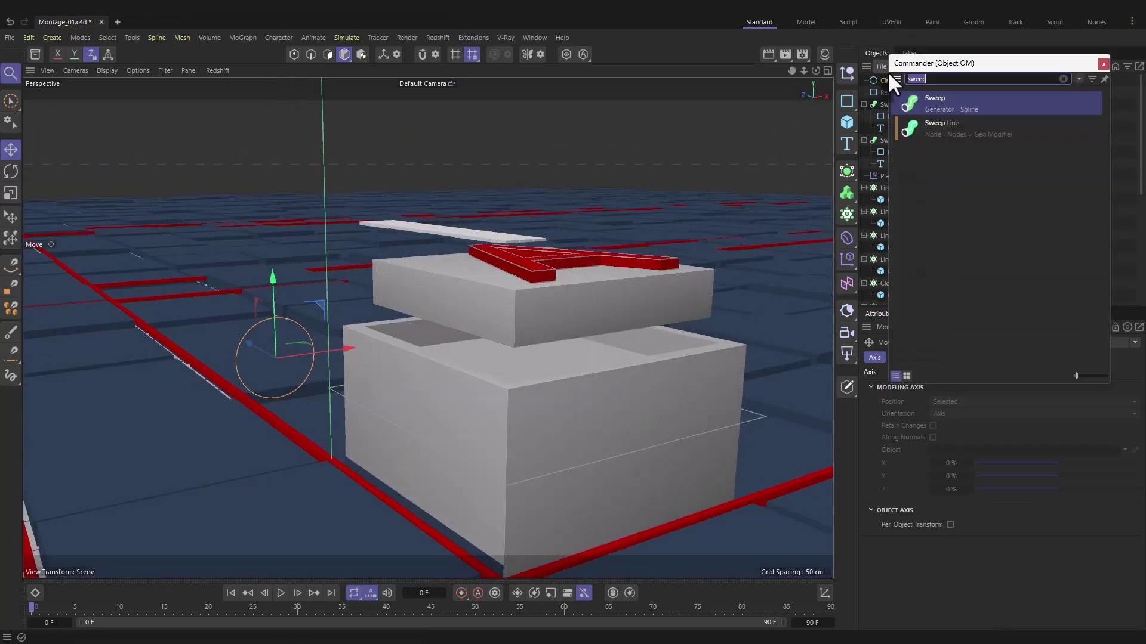
{"action": "left_click", "coordinate": [957, 105]}
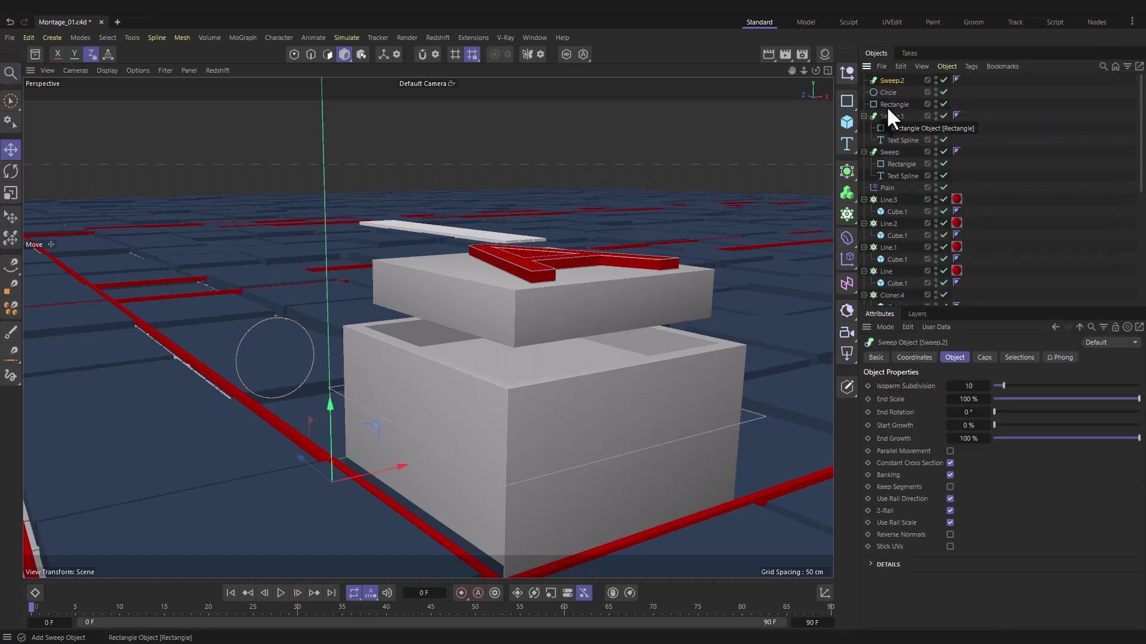
{"action": "left_click_drag", "start_coordinate": [886, 105], "coordinate": [894, 79]}
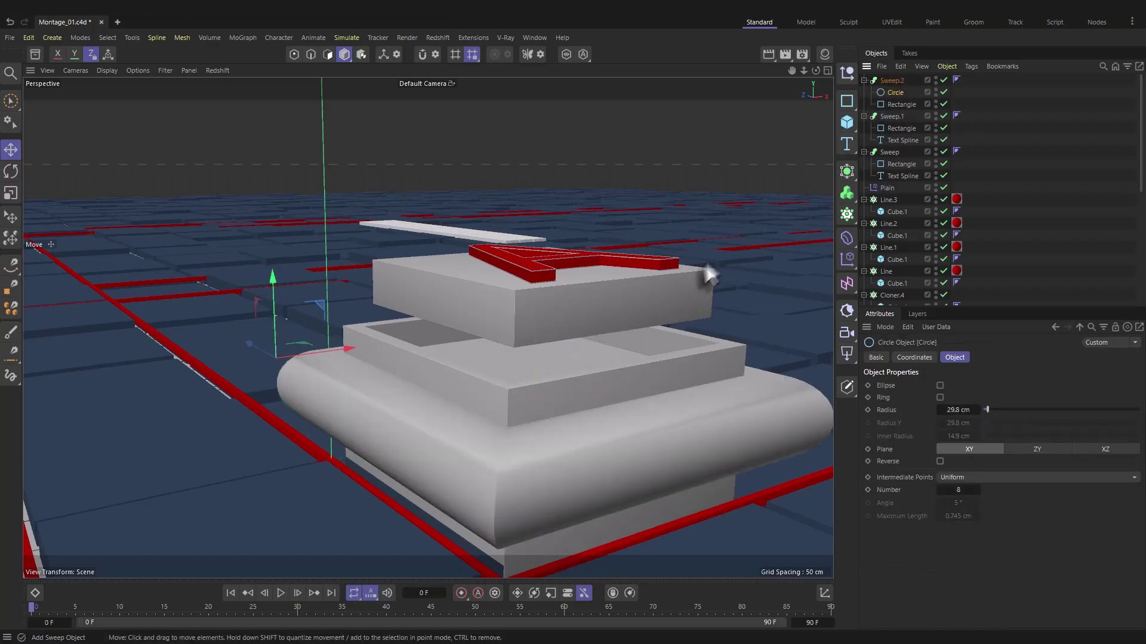
{"action": "left_click_drag", "start_coordinate": [702, 269], "coordinate": [656, 274], "text": "alt"}
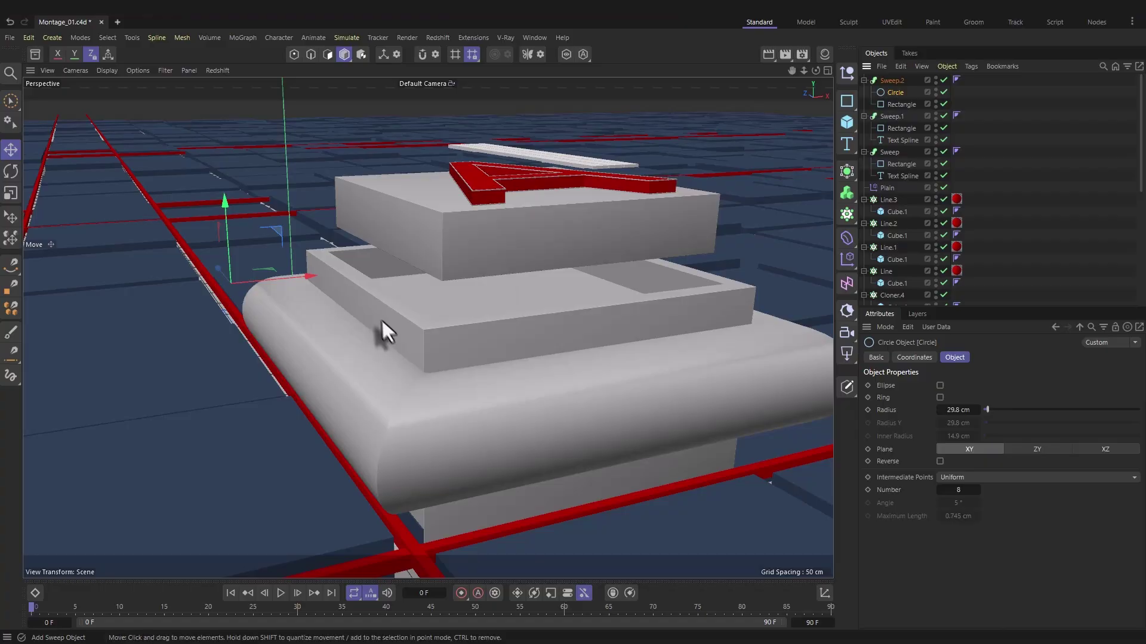
Step: Scale the Circle profile down to about 6% so the Sweep forms a thin round stroke around the box
{"action": "key", "text": "t"}
{"action": "left_click_drag", "start_coordinate": [484, 260], "coordinate": [128, 361]}
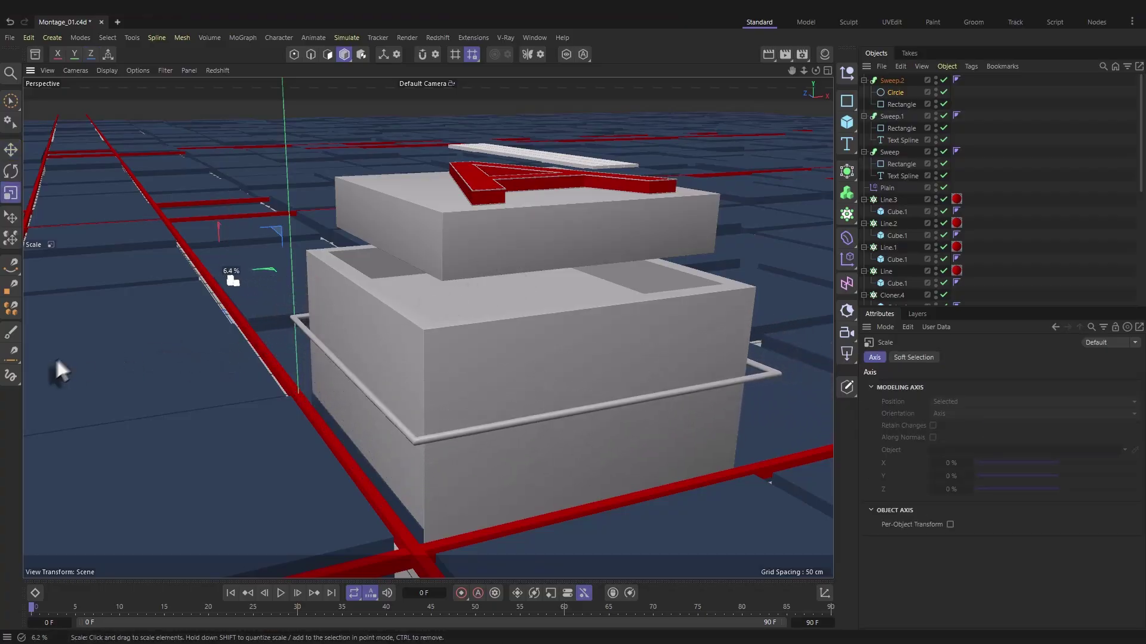
{"action": "scroll", "coordinate": [480, 416], "scroll_direction": "up", "scroll_amount": 5}
{"action": "scroll", "coordinate": [480, 416], "scroll_direction": "down", "scroll_amount": 3}
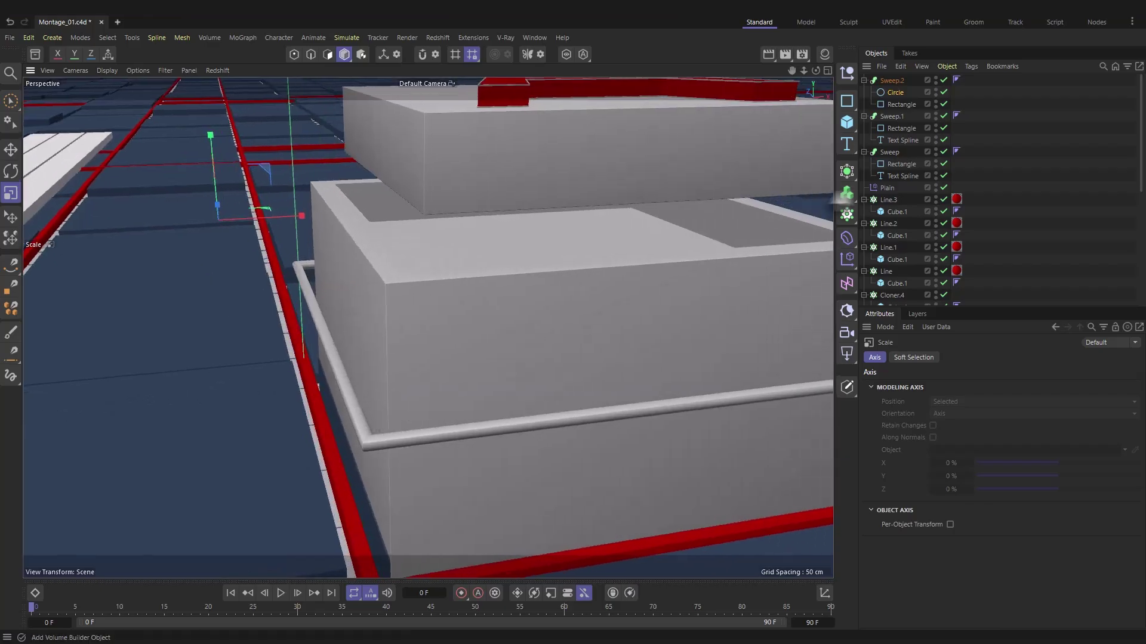
Step: Scale the Sweep's Rectangle path down slightly so the round stroke sits against the box walls
{"action": "left_click", "coordinate": [901, 103]}
{"action": "scroll", "coordinate": [417, 337], "scroll_direction": "up", "scroll_amount": 3}
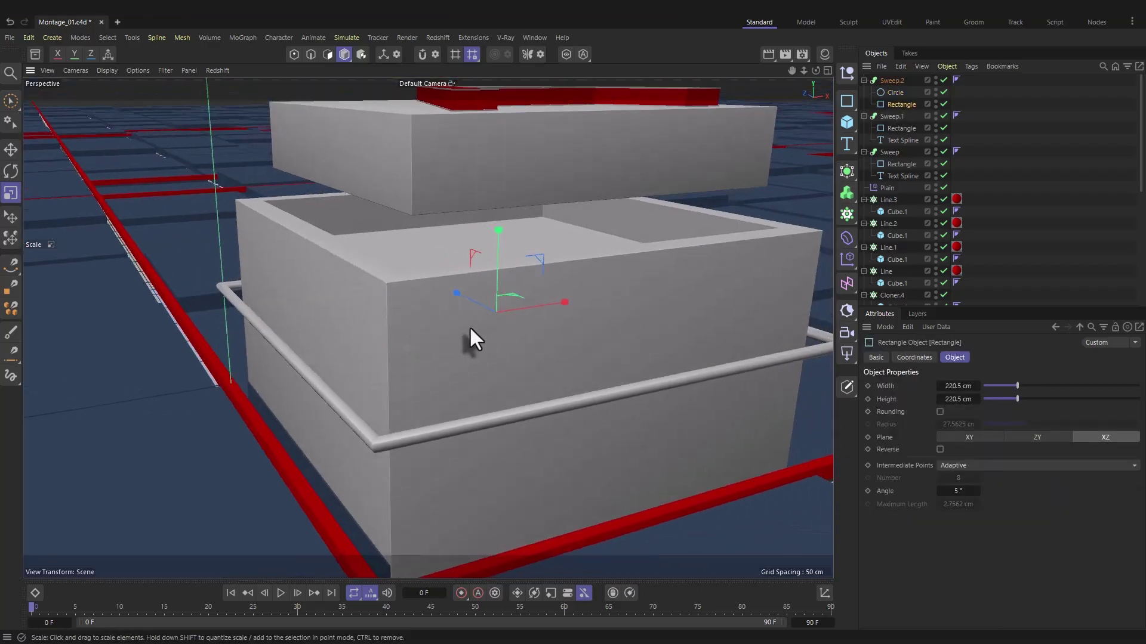
{"action": "left_click_drag", "start_coordinate": [527, 320], "coordinate": [564, 298]}
{"action": "scroll", "coordinate": [422, 370], "scroll_direction": "up", "scroll_amount": 5}
{"action": "scroll", "coordinate": [418, 367], "scroll_direction": "down", "scroll_amount": 5}
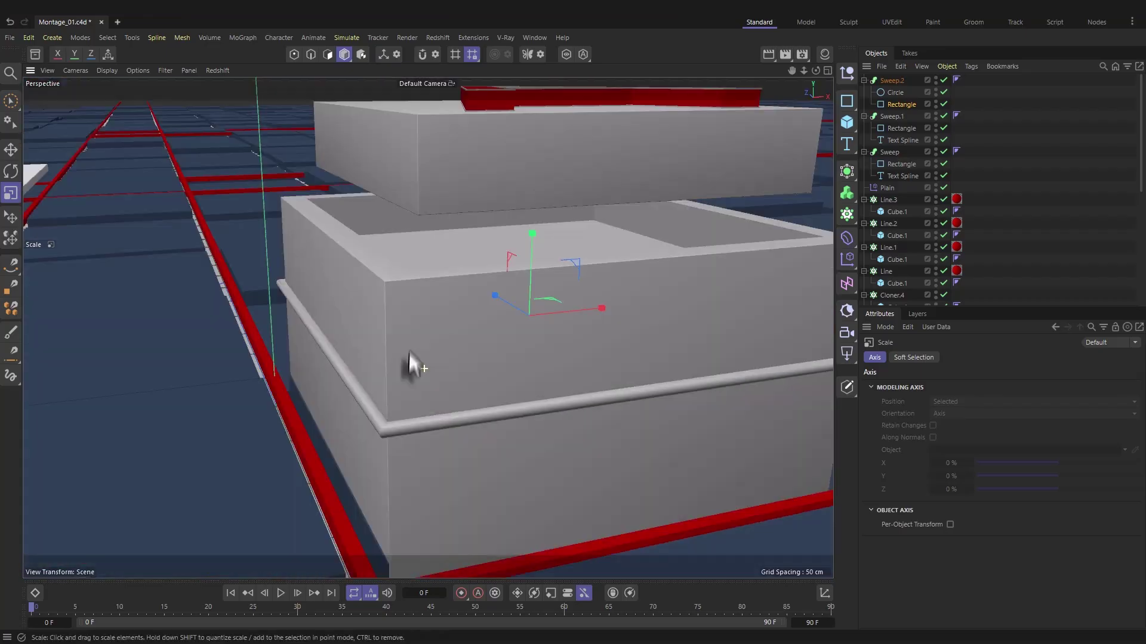
Step: Show the scene materials and apply the Red material to the Sweep around the box
{"action": "scroll", "coordinate": [410, 358], "scroll_direction": "down", "scroll_amount": 4}
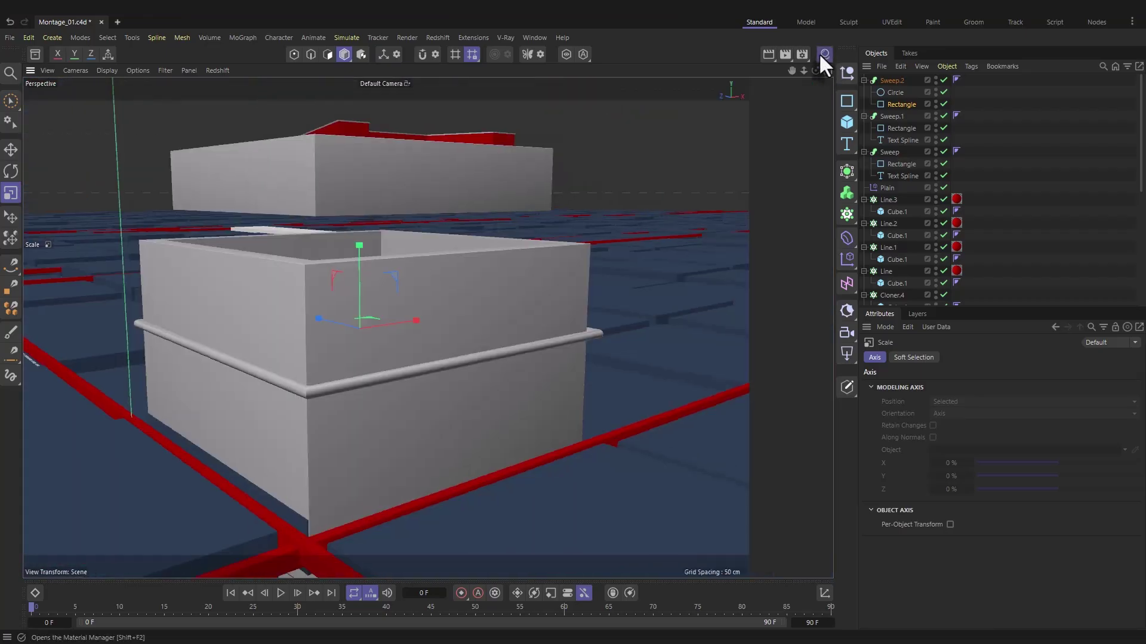
{"action": "left_click", "coordinate": [824, 55]}
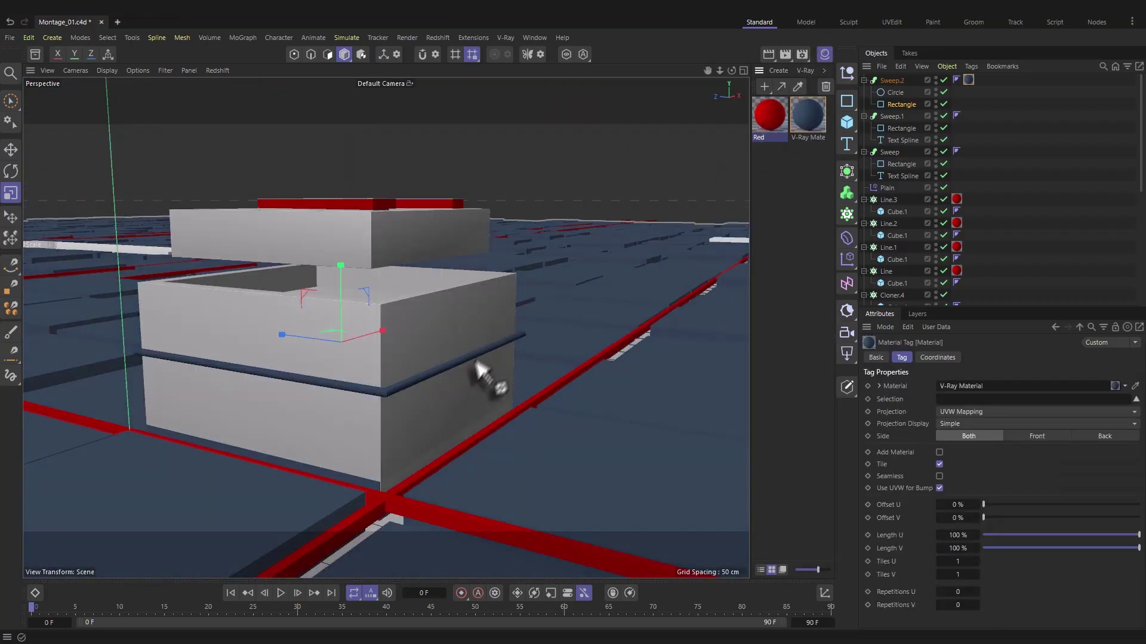
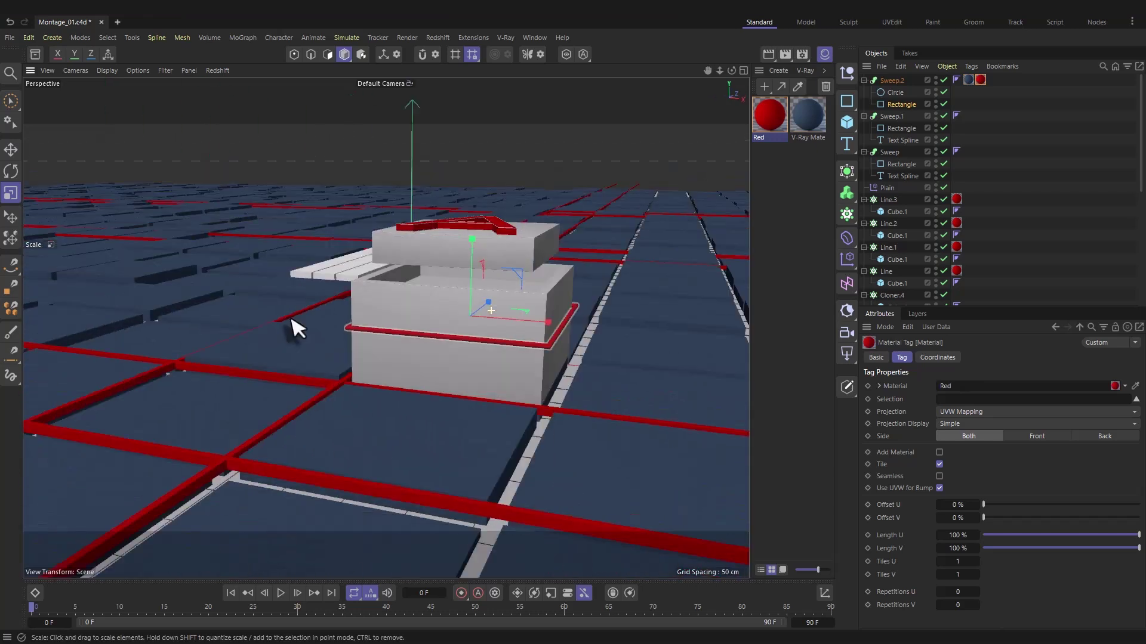
Step: Move the red Sweep up to the box's top edge and place a duplicate of it near the base
{"action": "key", "text": "e"}
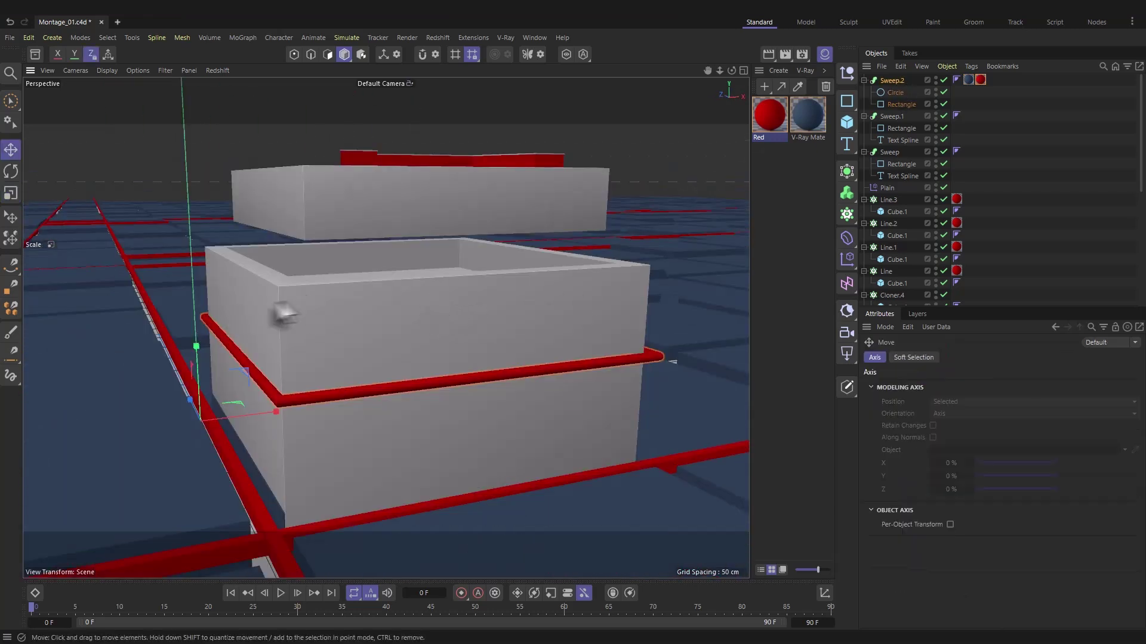
{"action": "scroll", "coordinate": [281, 313], "scroll_direction": "down", "scroll_amount": 3}
{"action": "left_click_drag", "start_coordinate": [899, 80], "coordinate": [899, 73]}
{"action": "left_click_drag", "start_coordinate": [195, 275], "coordinate": [192, 379]}
{"action": "scroll", "coordinate": [391, 332], "scroll_direction": "up", "scroll_amount": 3}
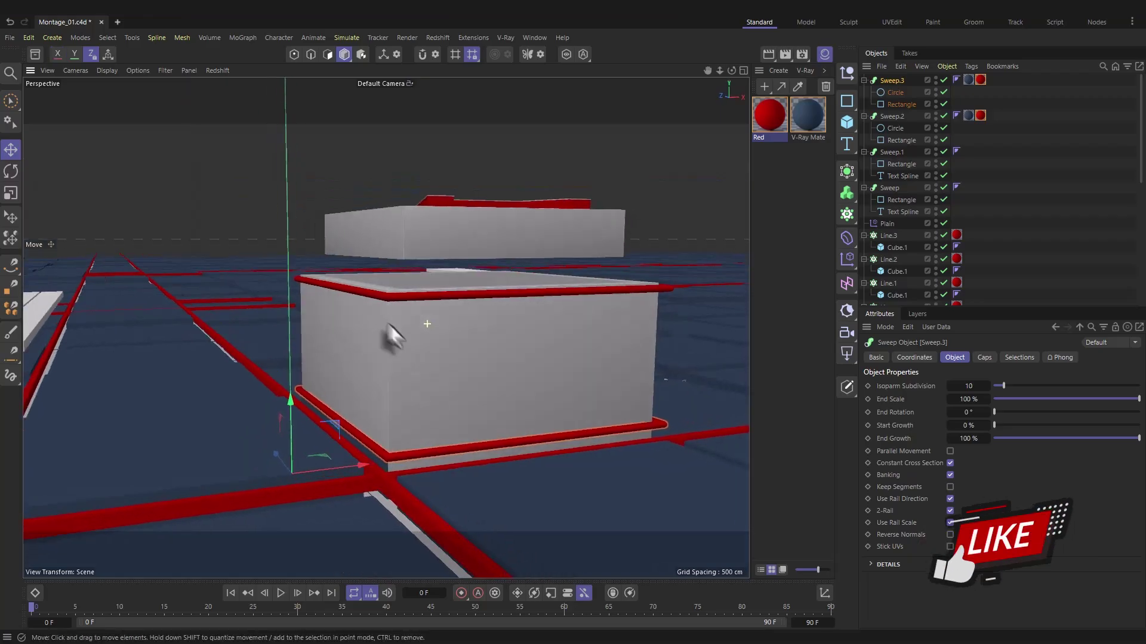
Step: Test the top-edge Sweep's End Growth at 52% and 55%, and restore it to 100%
{"action": "left_click", "coordinate": [426, 299]}
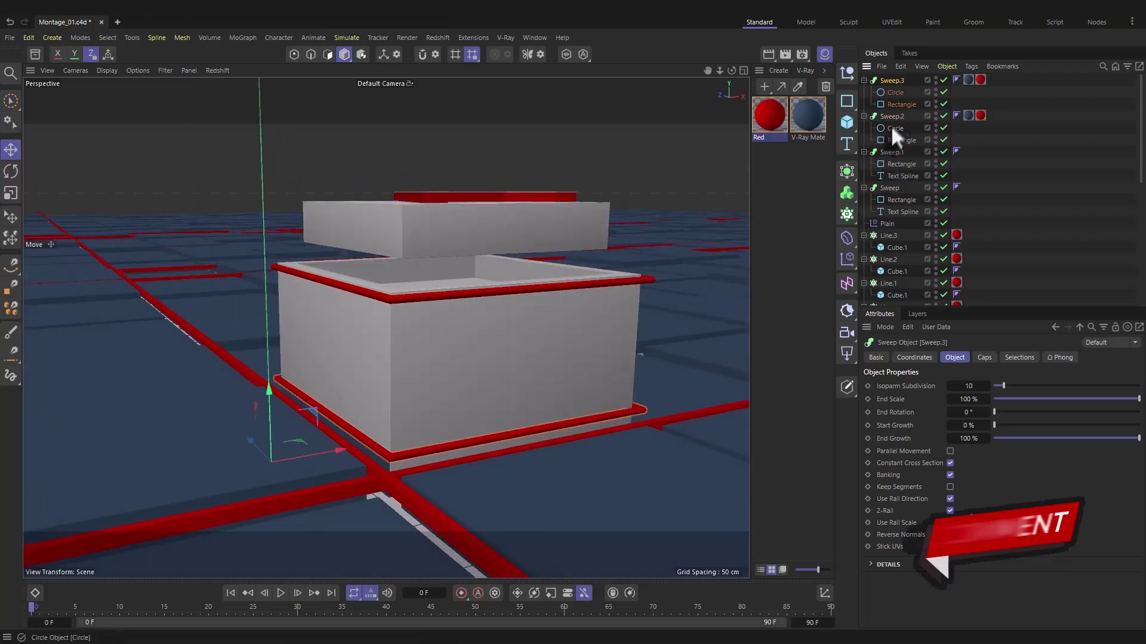
{"action": "left_click_drag", "start_coordinate": [1126, 440], "coordinate": [1069, 439]}
{"action": "scroll", "coordinate": [461, 363], "scroll_direction": "up", "scroll_amount": 3}
{"action": "scroll", "coordinate": [460, 363], "scroll_direction": "up", "scroll_amount": 3}
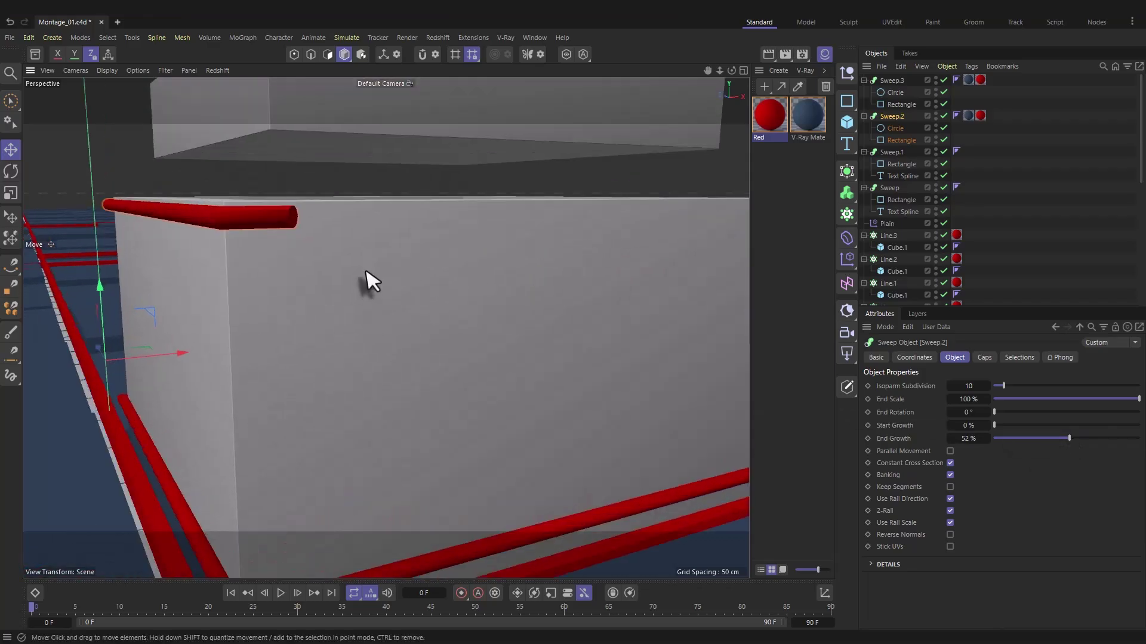
{"action": "scroll", "coordinate": [396, 391], "scroll_direction": "up", "scroll_amount": 3}
{"action": "mouse_move", "coordinate": [1067, 438]}
{"action": "left_mouse_down"}
{"action": "mouse_move", "coordinate": [1044, 439]}
{"action": "mouse_move", "coordinate": [1088, 437]}
{"action": "mouse_move", "coordinate": [1038, 455]}
{"action": "mouse_move", "coordinate": [1073, 440]}
{"action": "left_mouse_up"}
{"action": "scroll", "coordinate": [639, 453], "scroll_direction": "down", "scroll_amount": 5}
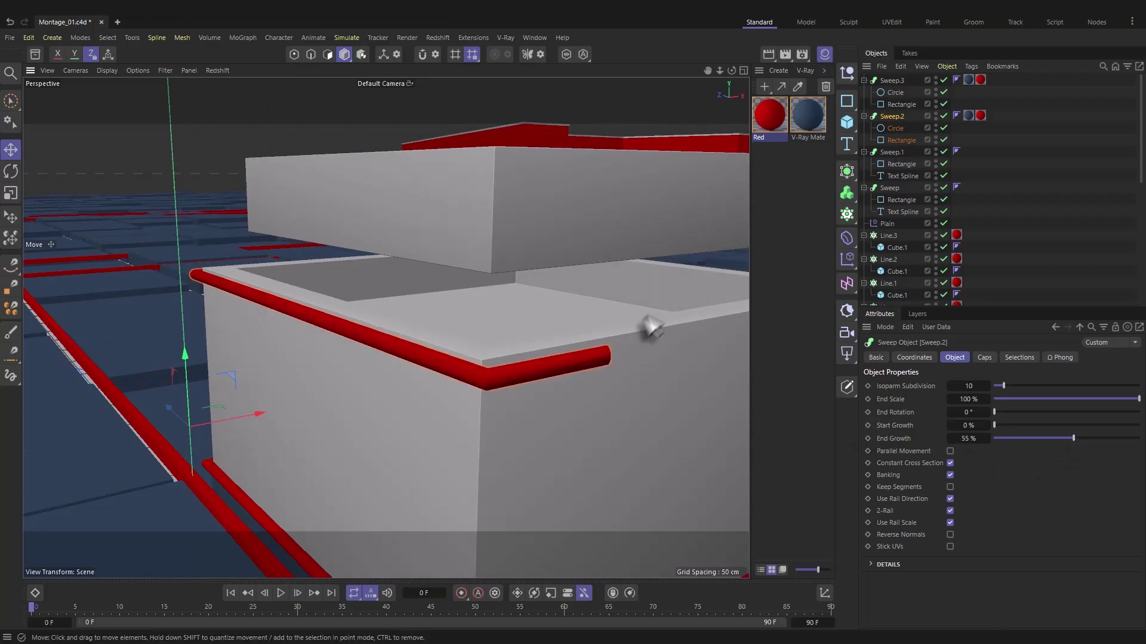
{"action": "scroll", "coordinate": [649, 327], "scroll_direction": "down", "scroll_amount": 5}
{"action": "left_click_drag", "start_coordinate": [455, 388], "coordinate": [525, 253], "text": "alt"}
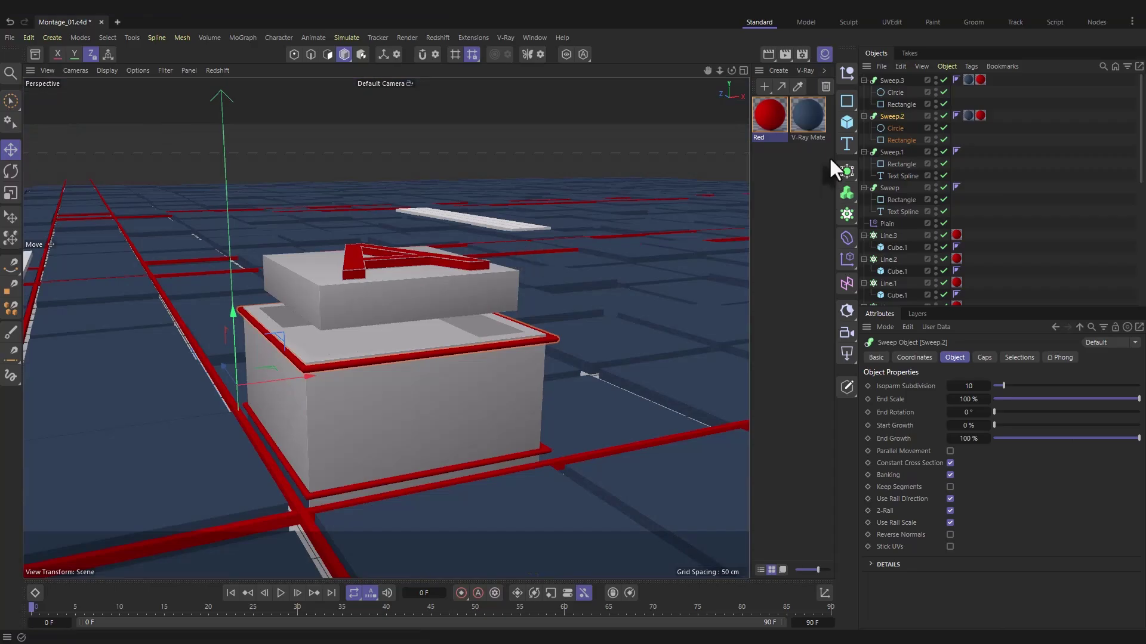
Step: Add a cube and move it away from the letter A box to an open area of the tiled floor
{"action": "left_click", "coordinate": [847, 123]}
{"action": "scroll", "coordinate": [336, 366], "scroll_direction": "down", "scroll_amount": 3}
{"action": "left_click_drag", "start_coordinate": [273, 388], "coordinate": [206, 280]}
{"action": "scroll", "coordinate": [223, 355], "scroll_direction": "up", "scroll_amount": 5}
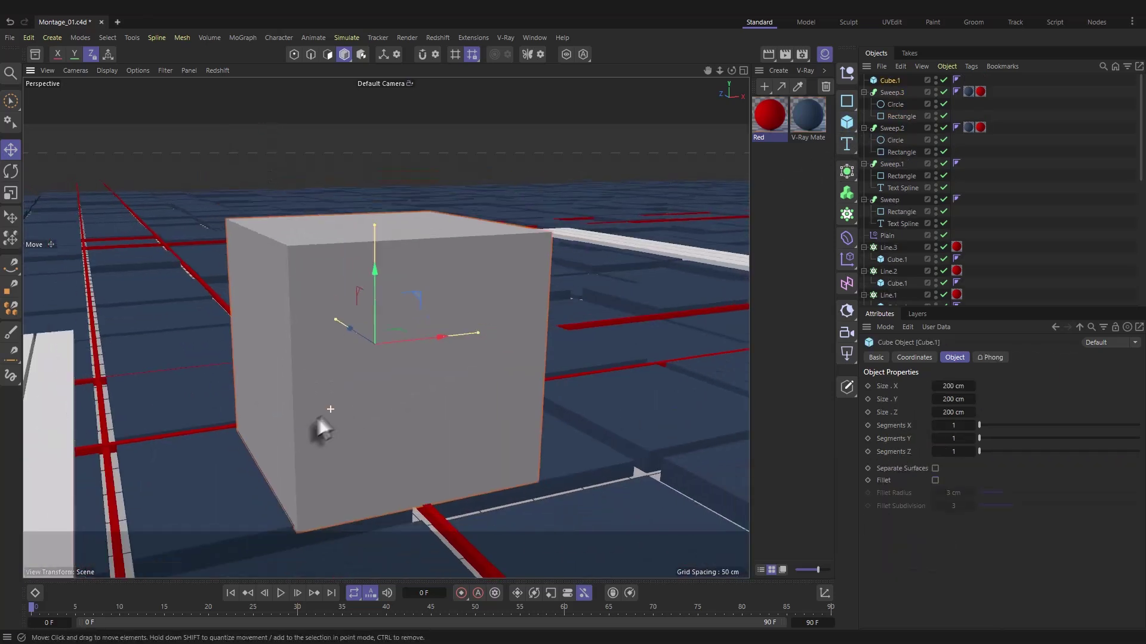
{"action": "scroll", "coordinate": [322, 425], "scroll_direction": "down", "scroll_amount": 2}
{"action": "key", "text": "e"}
{"action": "scroll", "coordinate": [427, 358], "scroll_direction": "down", "scroll_amount": 5}
{"action": "left_click_drag", "start_coordinate": [343, 285], "coordinate": [342, 349]}
{"action": "scroll", "coordinate": [335, 453], "scroll_direction": "up", "scroll_amount": 5}
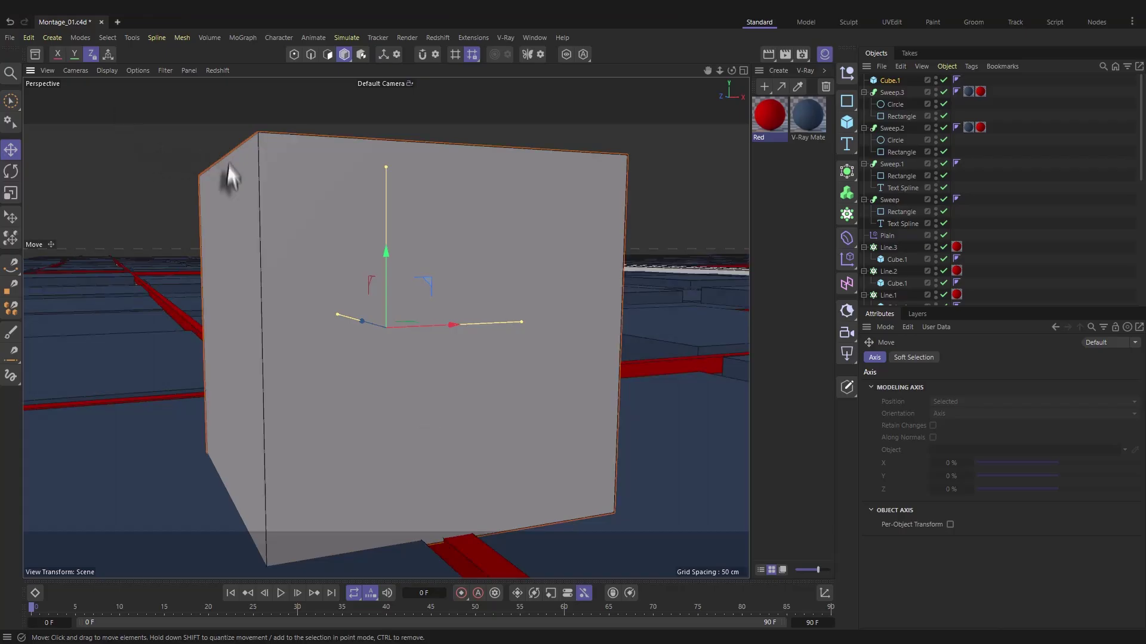
Step: Turn on the cube's Fillet, put it in a Grid Cloner, and set the spacing to 109 cm in X and 139 cm in Z
{"action": "left_click", "coordinate": [888, 81]}
{"action": "left_click", "coordinate": [935, 481]}
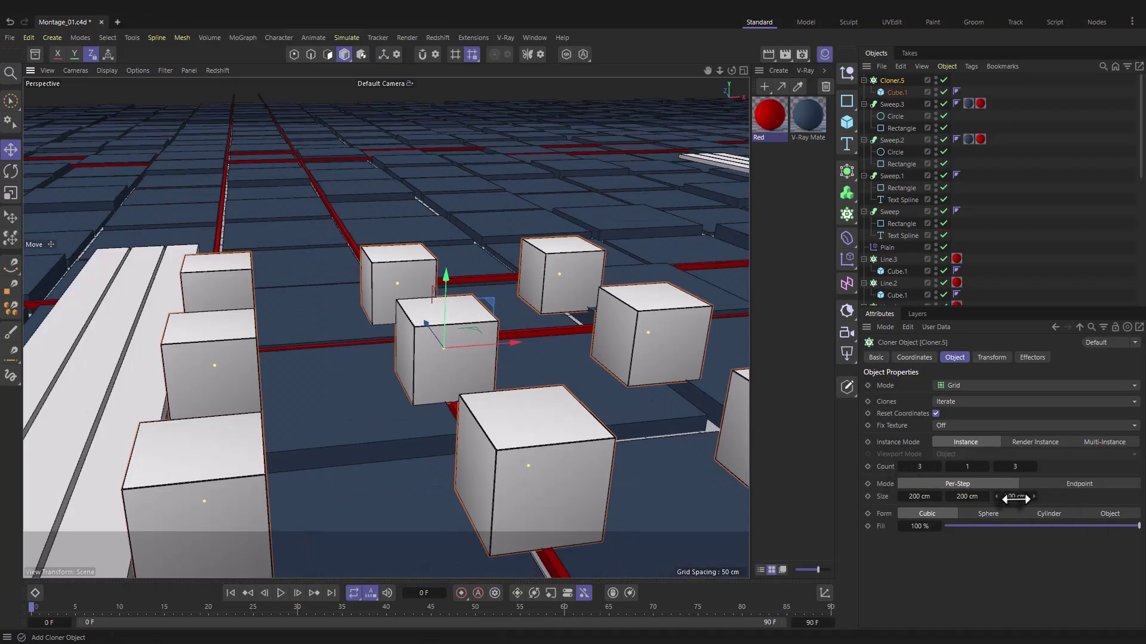
{"action": "left_click_drag", "start_coordinate": [1025, 496], "coordinate": [997, 496]}
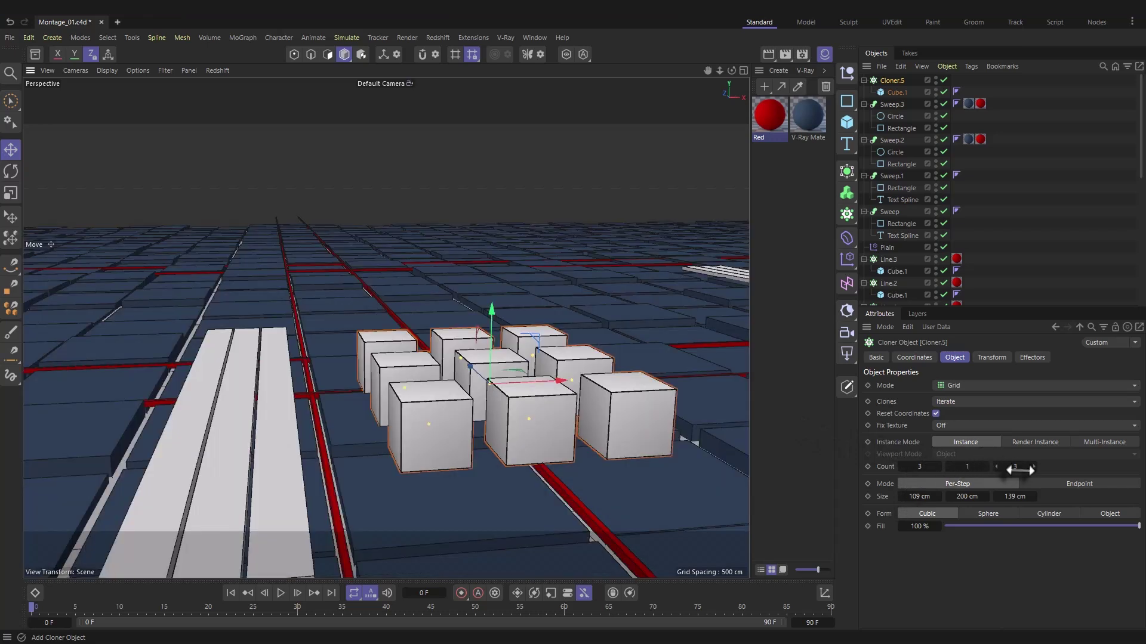
Step: Reduce the Cloner to a single row of three cubes with 324 cm Z spacing and move the row across the floor
{"action": "left_click_drag", "start_coordinate": [1014, 466], "coordinate": [1027, 467]}
{"action": "left_click_drag", "start_coordinate": [931, 467], "coordinate": [968, 486]}
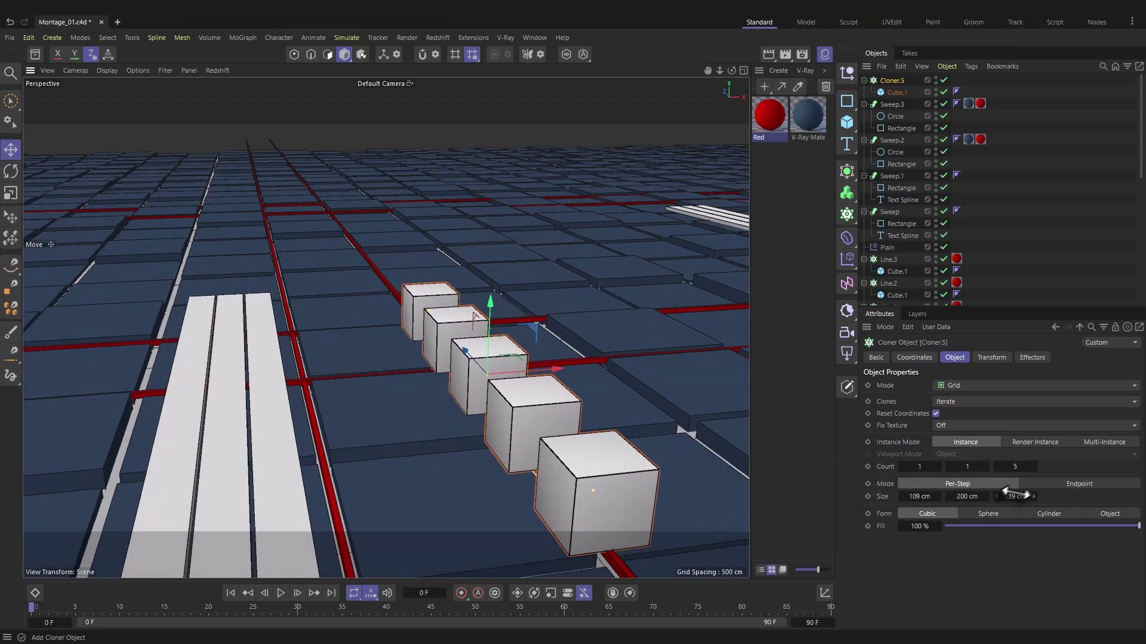
{"action": "left_click_drag", "start_coordinate": [1014, 496], "coordinate": [1056, 496]}
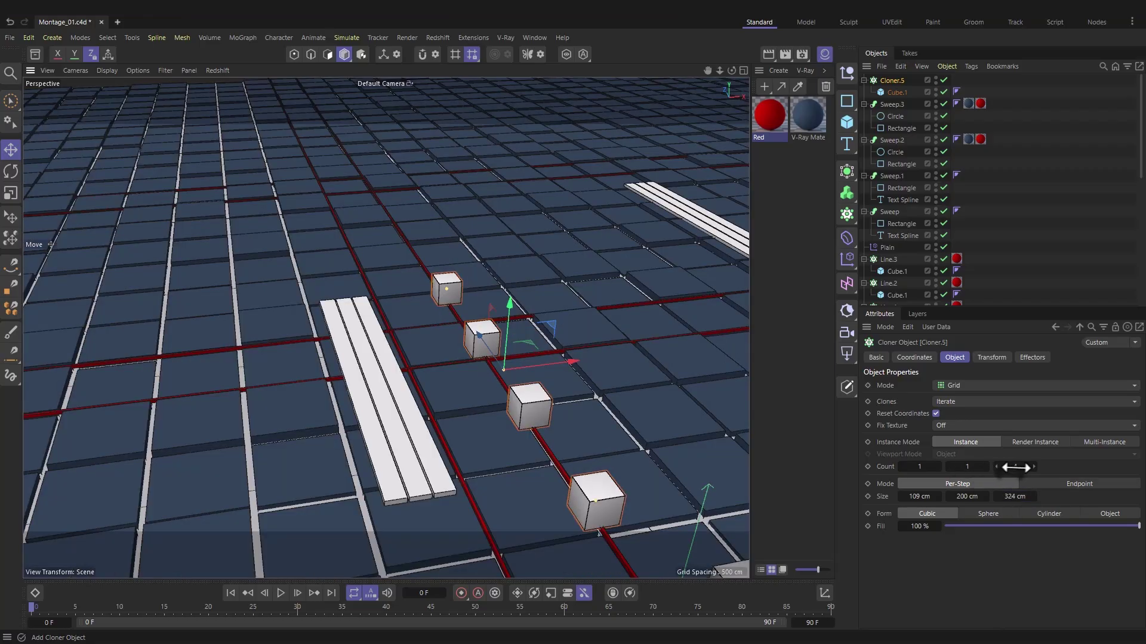
{"action": "left_click", "coordinate": [996, 466]}
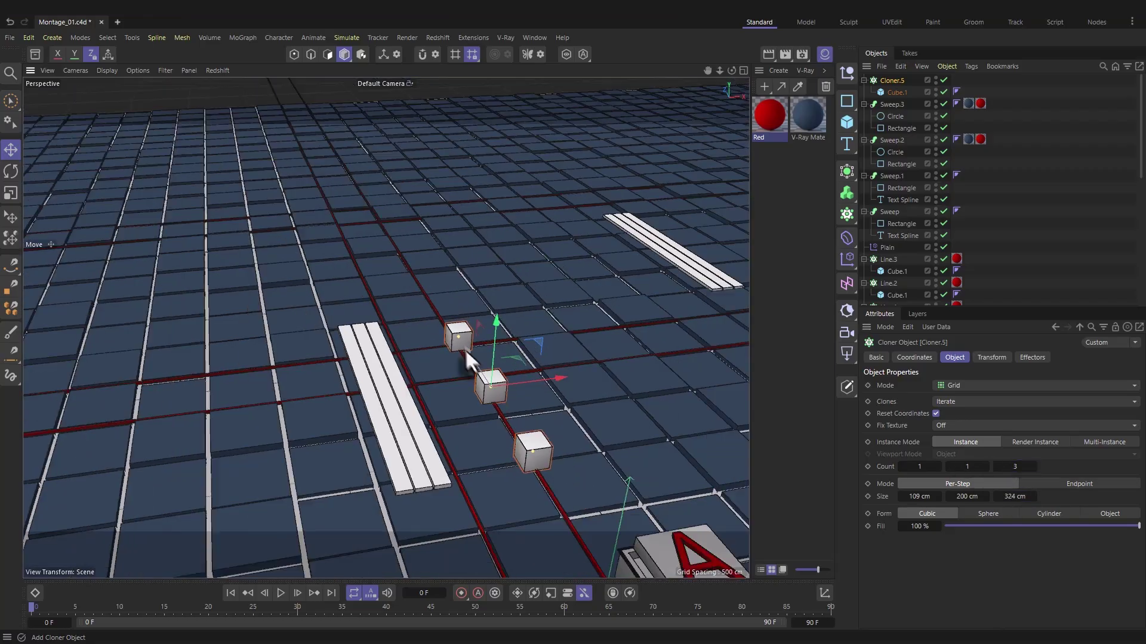
{"action": "left_click_drag", "start_coordinate": [550, 375], "coordinate": [485, 194]}
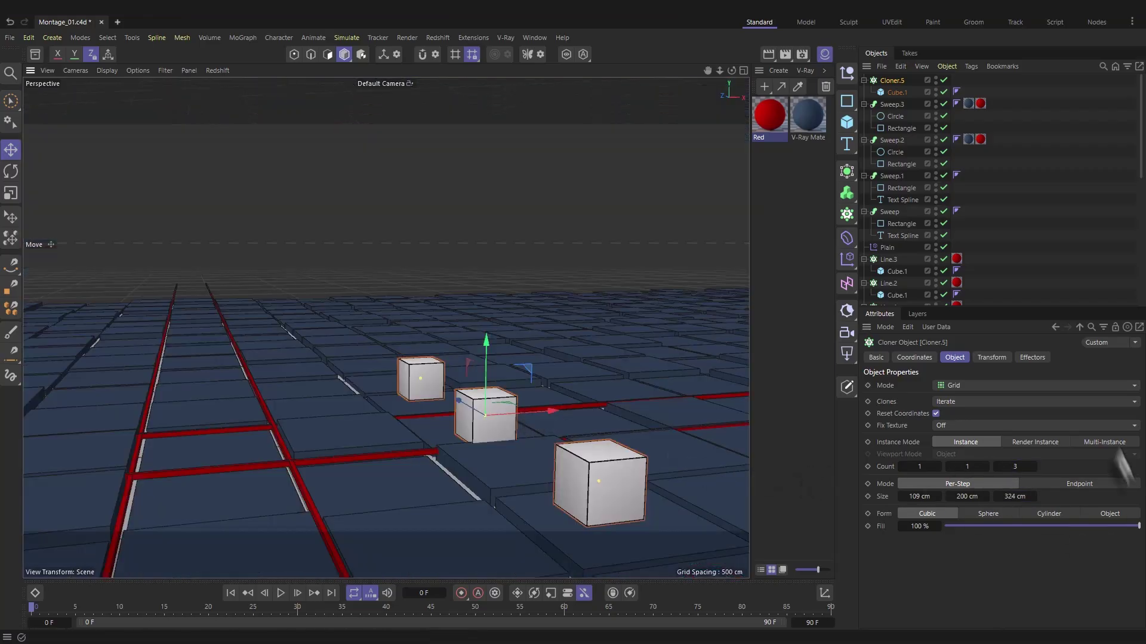
Step: Add a Random effector to the cube Cloner with position values of 0 cm in X and Z and 80 cm in Y
{"action": "left_click", "coordinate": [1033, 360]}
{"action": "key", "text": "shift+c"}
{"action": "type", "text": "random"}
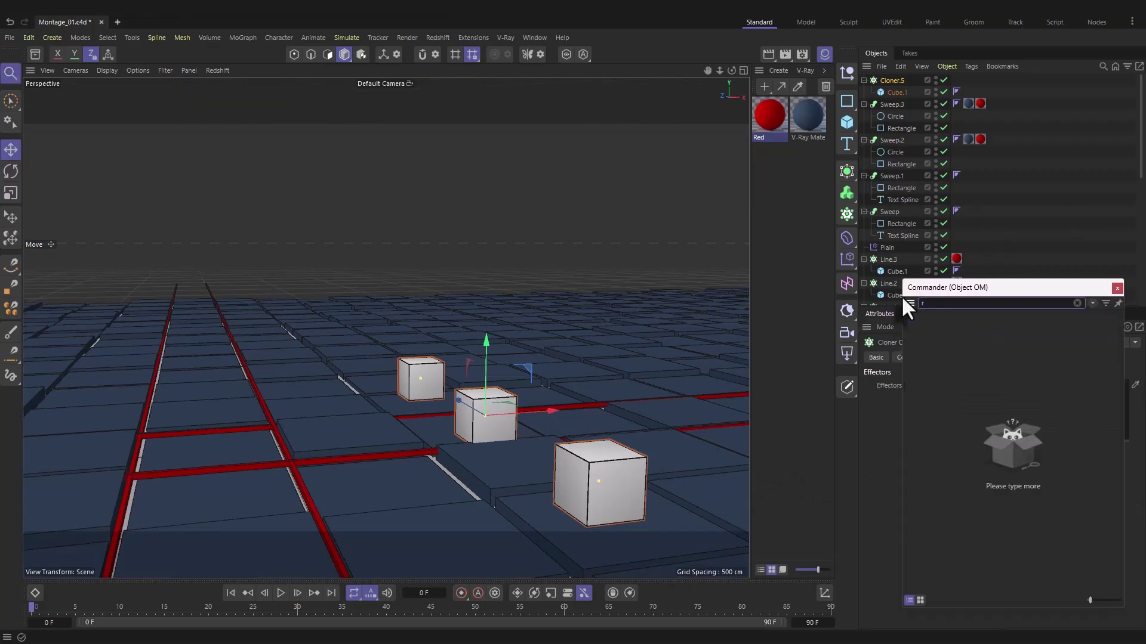
{"action": "key", "text": "Return"}
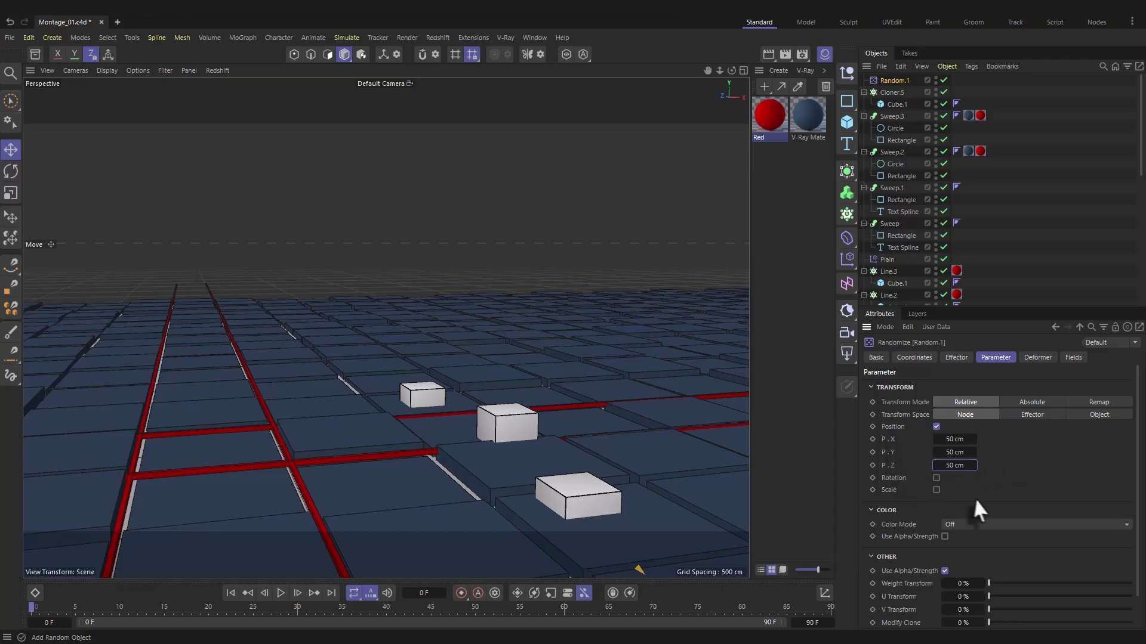
{"action": "left_click", "coordinate": [962, 440]}
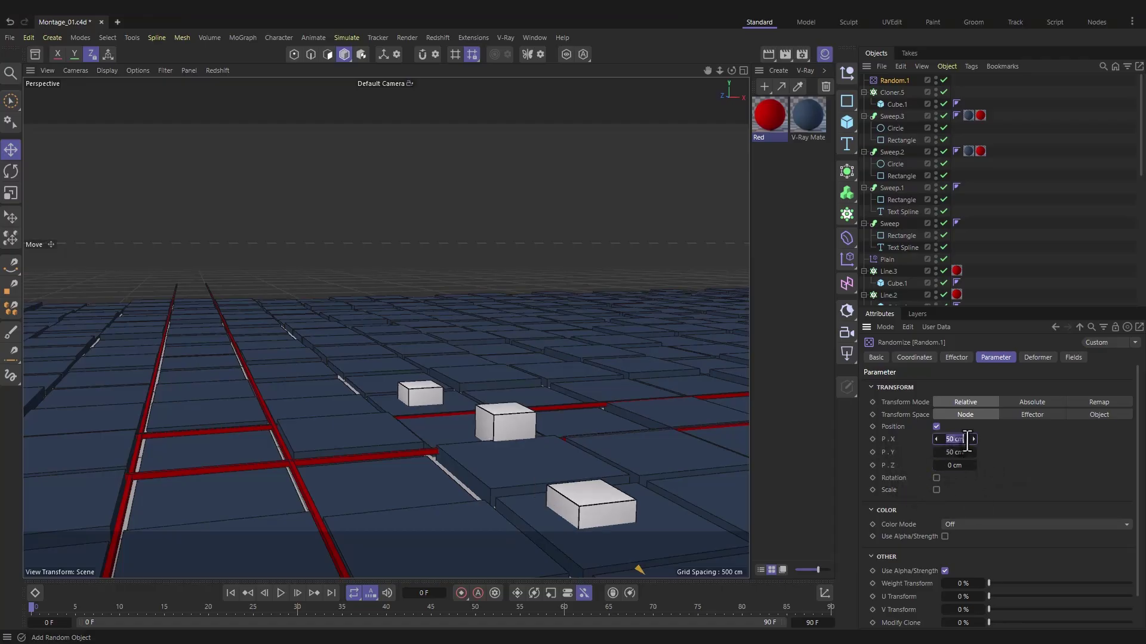
{"action": "key", "text": "Return"}
{"action": "mouse_move", "coordinate": [958, 456]}
{"action": "left_mouse_down"}
{"action": "mouse_move", "coordinate": [877, 456]}
{"action": "mouse_move", "coordinate": [972, 456]}
{"action": "left_mouse_up"}
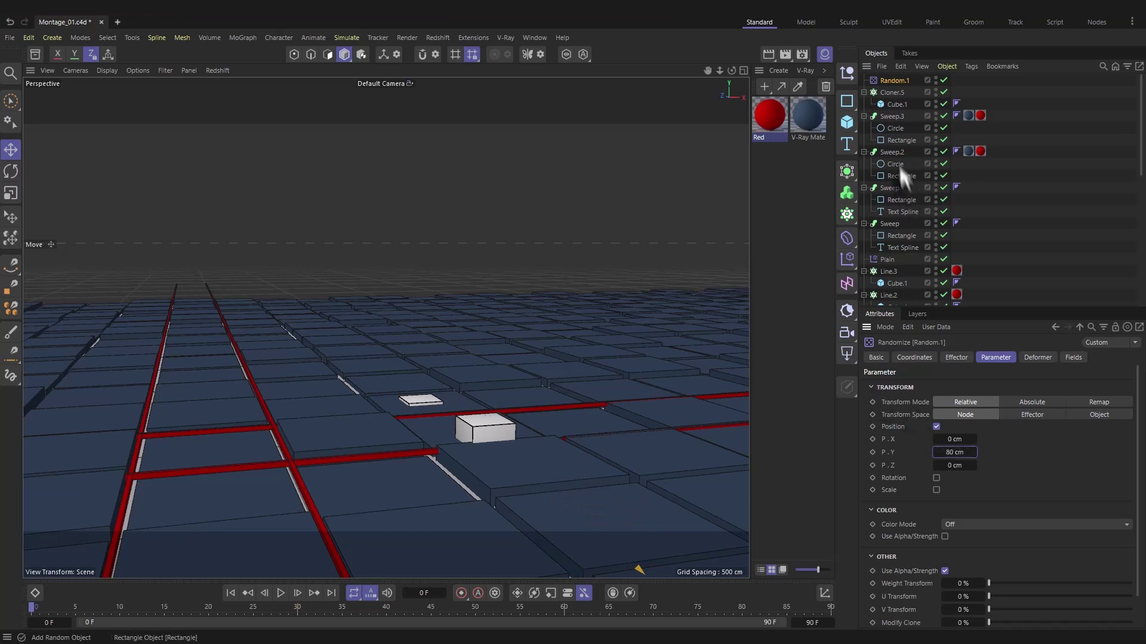
Step: Raise the cube Cloner slightly above the floor and place two duplicates of it nearby with their heading turned to 90°
{"action": "left_click", "coordinate": [893, 94]}
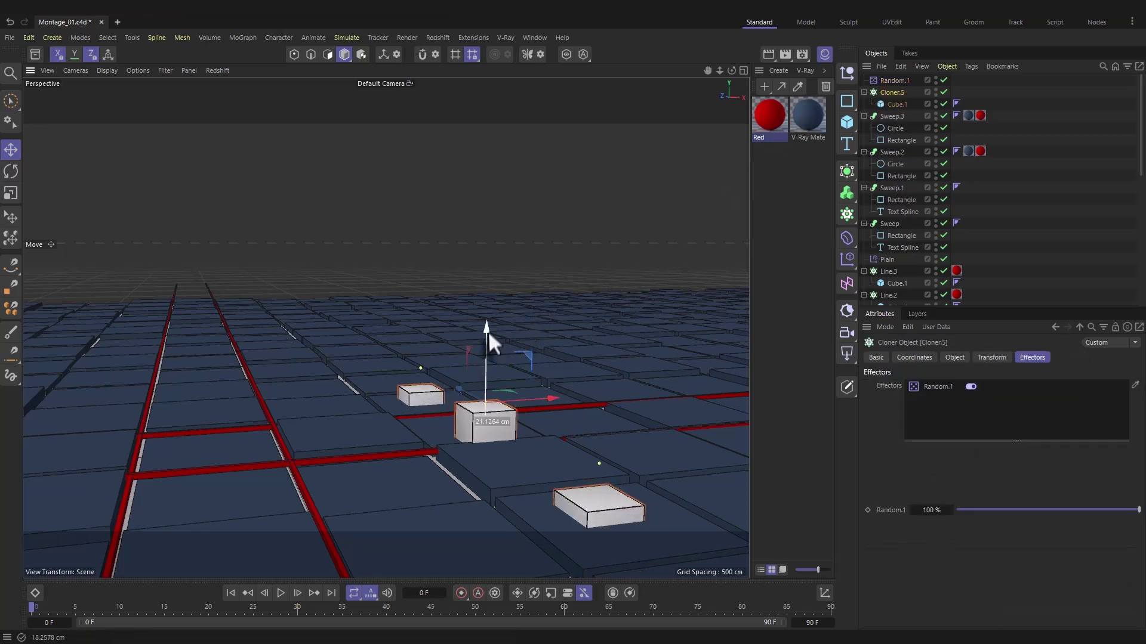
{"action": "mouse_move", "coordinate": [508, 358]}
{"action": "left_mouse_down", "text": "alt"}
{"action": "mouse_move", "coordinate": [450, 424]}
{"action": "mouse_move", "coordinate": [411, 421]}
{"action": "mouse_move", "coordinate": [480, 388]}
{"action": "left_mouse_up", "text": "alt"}
{"action": "left_click_drag", "start_coordinate": [521, 353], "coordinate": [612, 354], "text": "ctrl"}
{"action": "left_click", "coordinate": [915, 357]}
{"action": "left_click_drag", "start_coordinate": [1016, 402], "coordinate": [1074, 402]}
{"action": "left_click_drag", "start_coordinate": [511, 388], "coordinate": [614, 331], "text": "alt"}
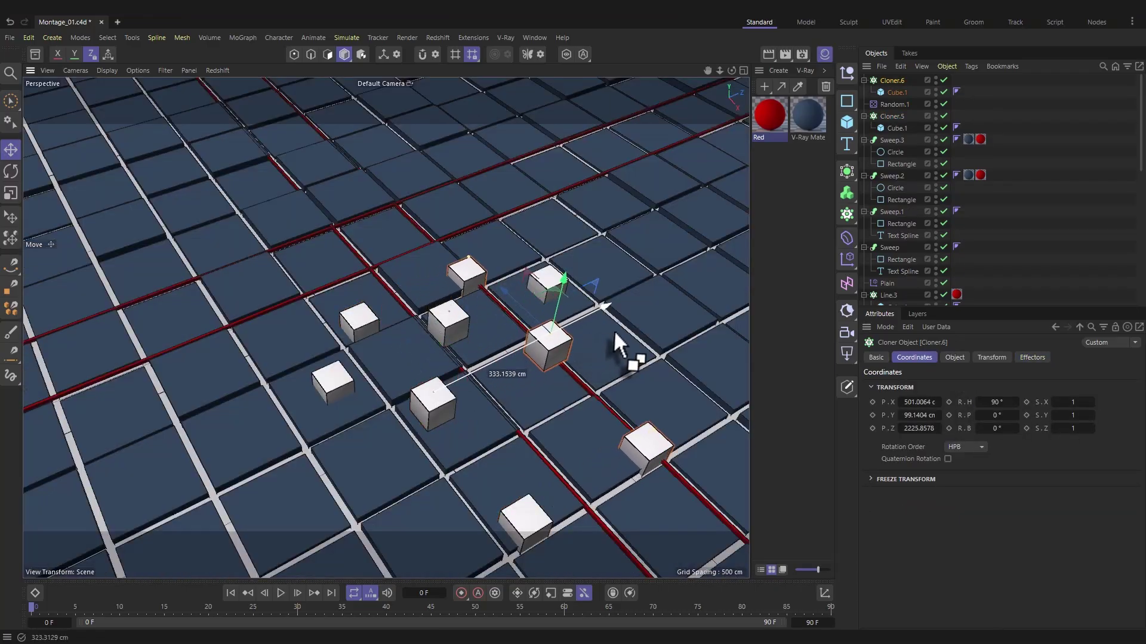
Step: Group the three cube Cloners under one null and name it "group"
{"action": "left_click", "coordinate": [863, 80]}
{"action": "left_click", "coordinate": [864, 92]}
{"action": "left_click", "coordinate": [864, 115]}
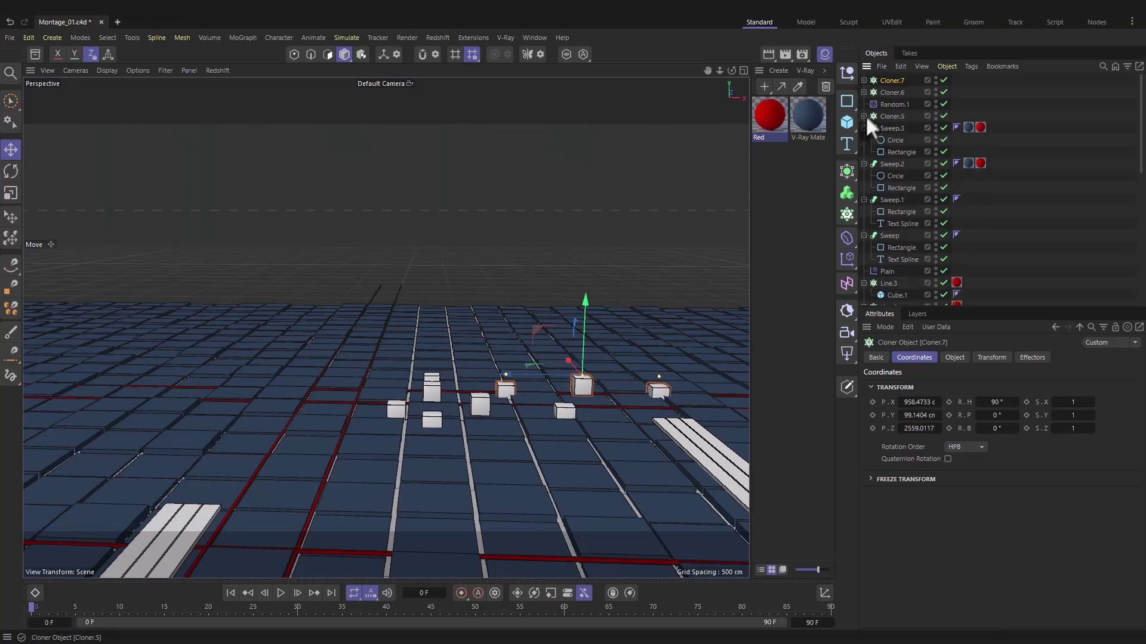
{"action": "left_click", "coordinate": [884, 92]}
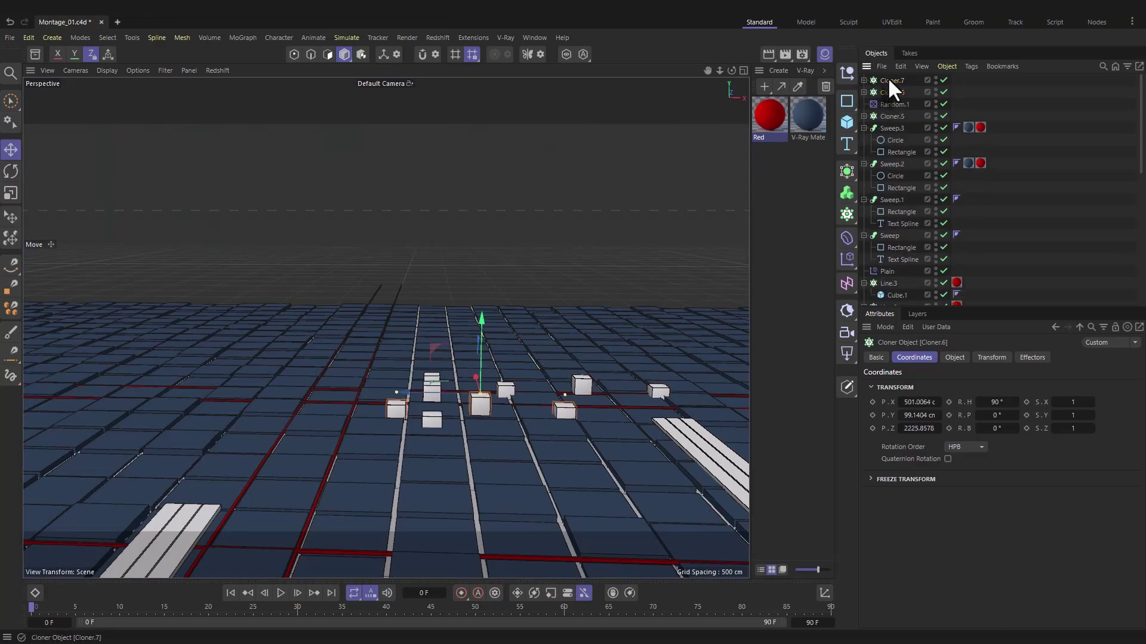
{"action": "left_click", "coordinate": [891, 81], "text": "ctrl"}
{"action": "left_click", "coordinate": [890, 116], "text": "ctrl"}
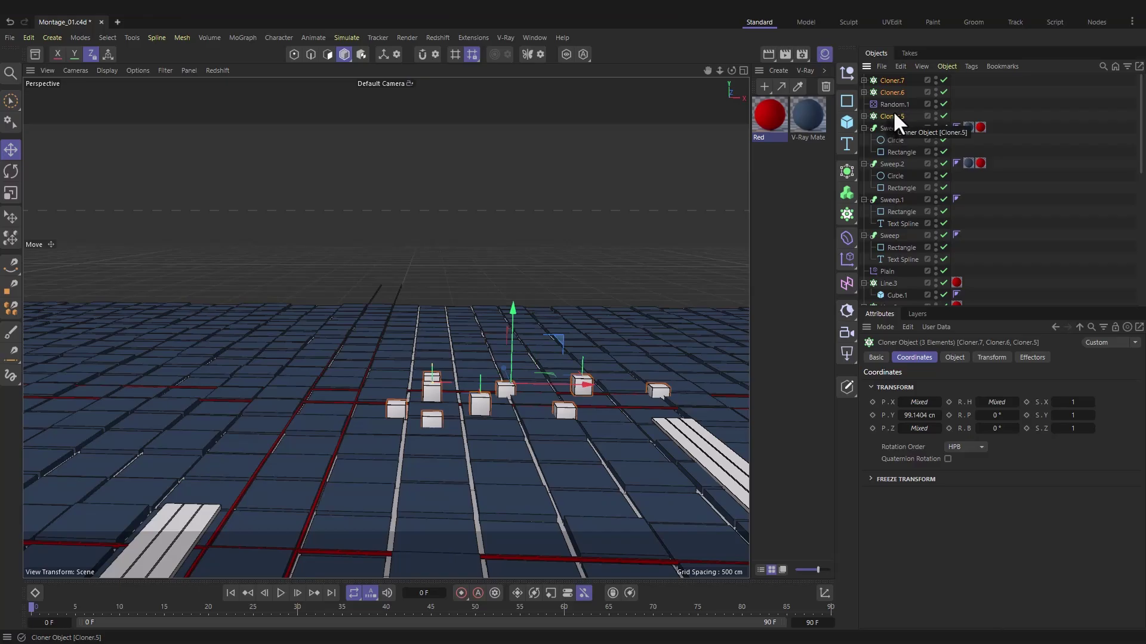
{"action": "key", "text": "alt+g"}
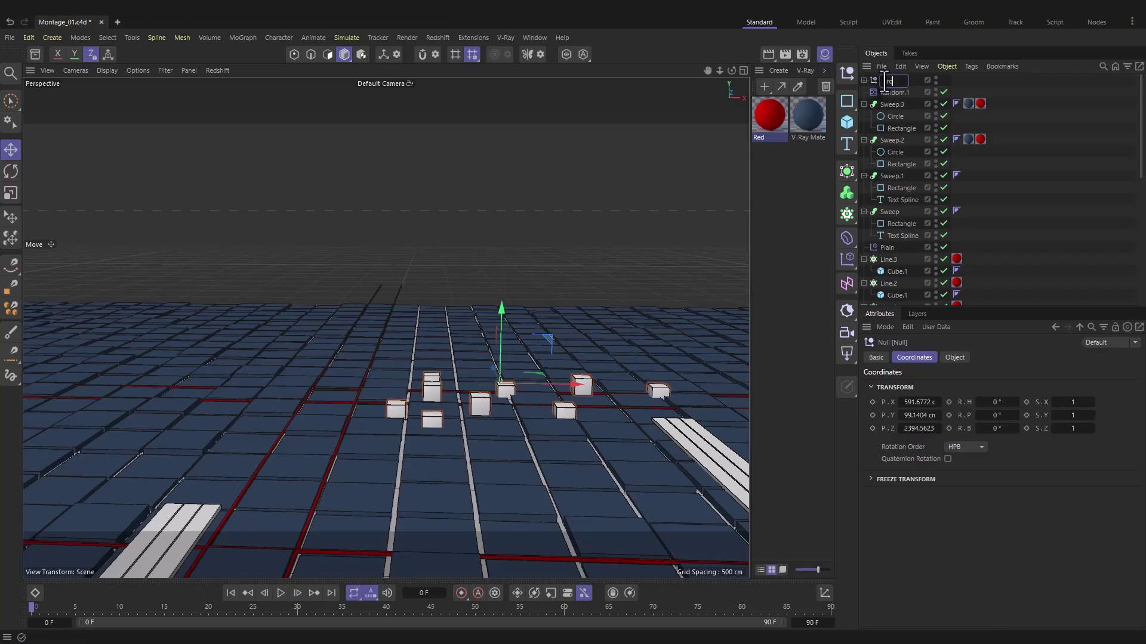
{"action": "type", "text": "p"}
{"action": "key", "text": "Return"}
Step: In the top view, place three duplicates of the cube group around the floor and rotate group.3 to a heading of 91°
{"action": "key", "text": "F5"}
{"action": "key", "text": "F1"}
{"action": "key", "text": "F2"}
{"action": "left_click_drag", "start_coordinate": [537, 272], "coordinate": [387, 286]}
{"action": "scroll", "coordinate": [388, 281], "scroll_direction": "down", "scroll_amount": 3}
{"action": "left_click_drag", "start_coordinate": [396, 188], "coordinate": [460, 153], "text": "ctrl"}
{"action": "key", "text": "r"}
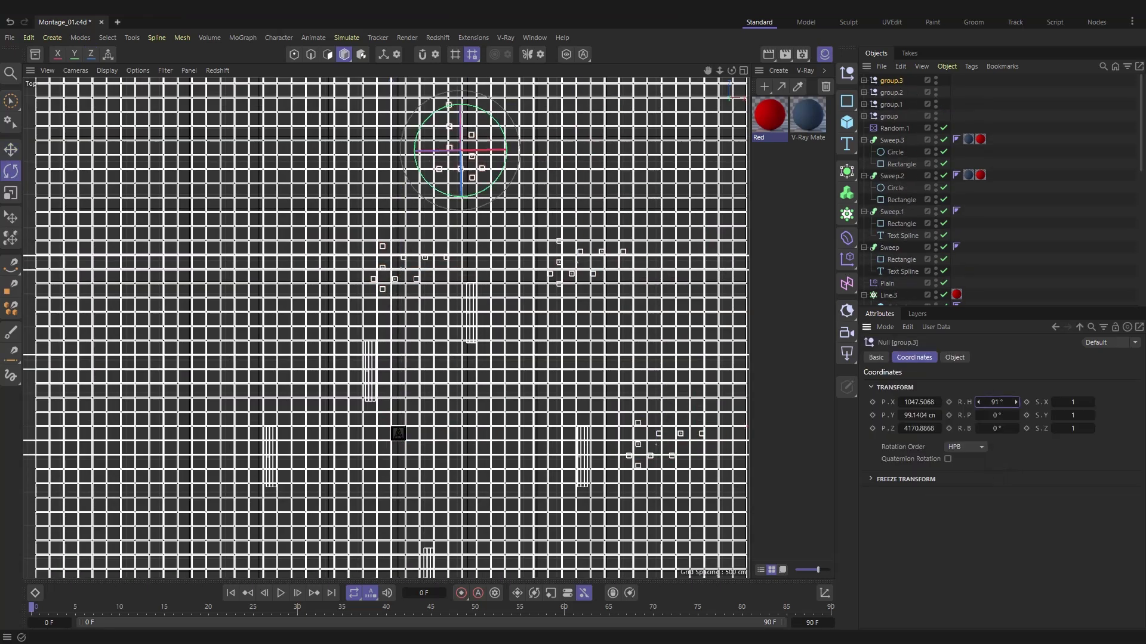
Step: Place three more duplicates of the cube group in other open areas of the floor
{"action": "key", "text": "e"}
{"action": "left_click_drag", "start_coordinate": [646, 384], "coordinate": [179, 441], "text": "ctrl"}
{"action": "left_click_drag", "start_coordinate": [456, 465], "coordinate": [500, 308], "text": "ctrl"}
{"action": "scroll", "coordinate": [500, 308], "scroll_direction": "down", "scroll_amount": 3}
Step: Vary the clusters by removing Cloner.7 from group.5, Cloner.5 from group.3 and Cloner.6 from group.1
{"action": "left_click", "coordinate": [864, 91]}
{"action": "left_click", "coordinate": [863, 140]}
{"action": "left_click", "coordinate": [864, 187]}
Step: Return to the perspective view and rename the red letter's Extrude object as "A"
{"action": "key", "text": "F1"}
{"action": "left_click_drag", "start_coordinate": [624, 177], "coordinate": [649, 151], "text": "alt"}
{"action": "left_click", "coordinate": [400, 239]}
{"action": "key", "text": "o"}
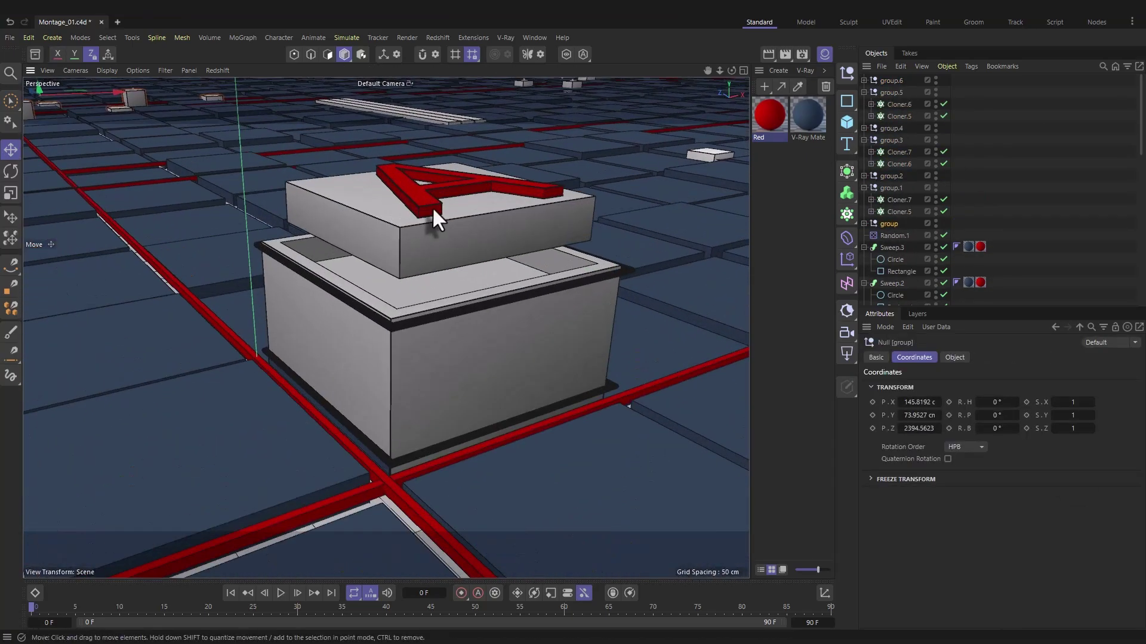
{"action": "mouse_move", "coordinate": [446, 217]}
{"action": "left_mouse_down", "text": "alt"}
{"action": "mouse_move", "coordinate": [422, 299]}
{"action": "mouse_move", "coordinate": [444, 306]}
{"action": "mouse_move", "coordinate": [446, 208]}
{"action": "left_mouse_up", "text": "alt"}
{"action": "left_click", "coordinate": [444, 306]}
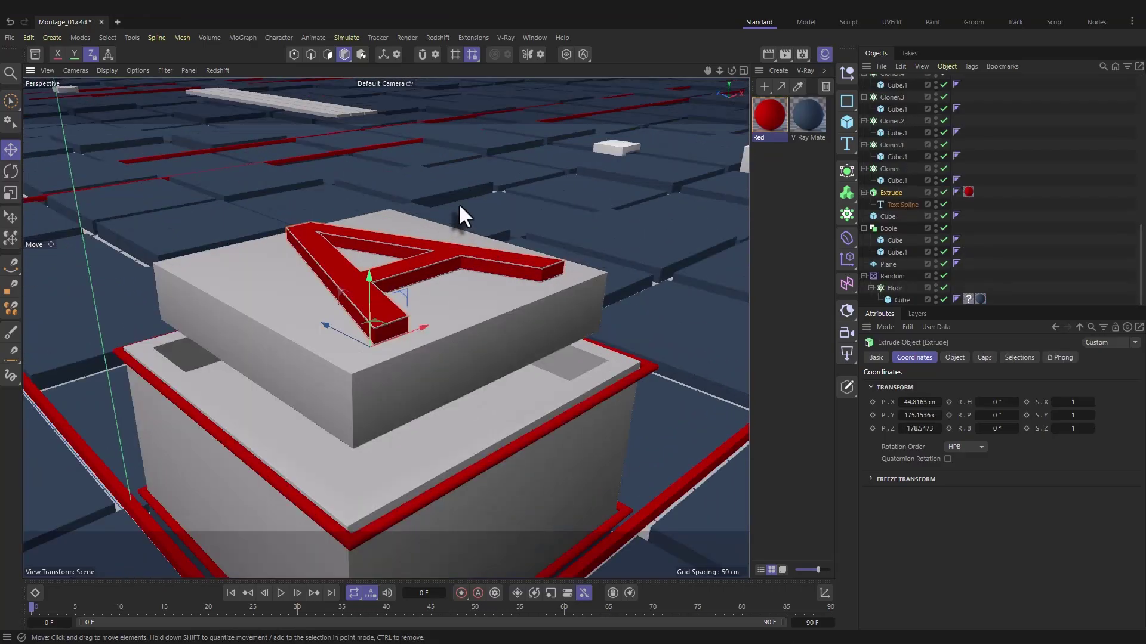
{"action": "double_click", "coordinate": [890, 192]}
{"action": "type", "text": "A"}
{"action": "key", "text": "Return"}
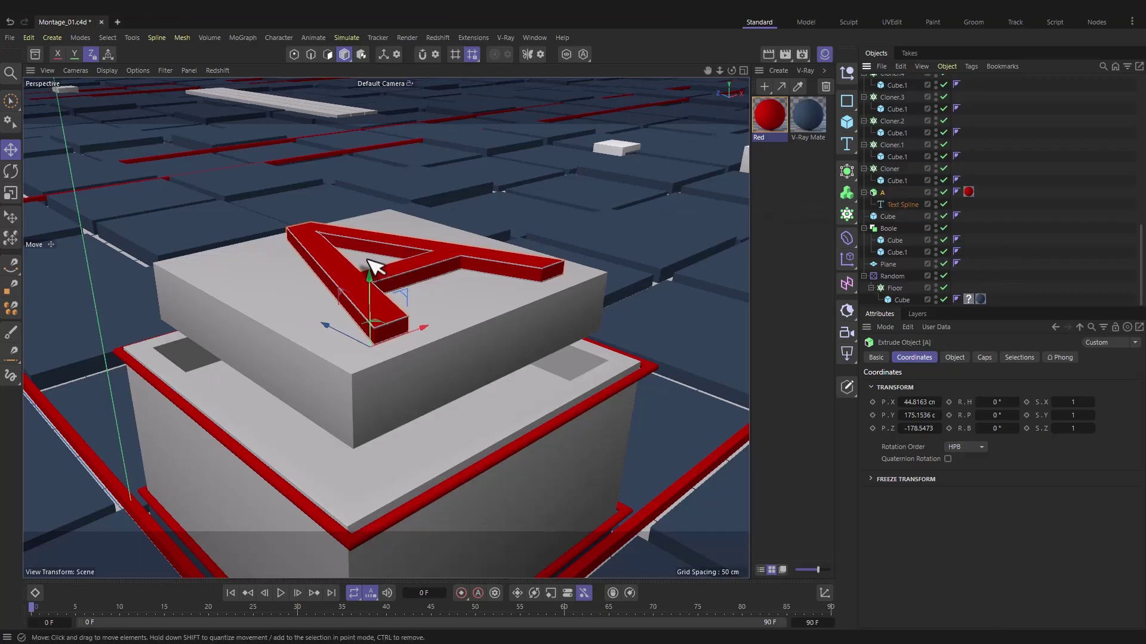
Step: Select the letter A extrusion and place it inside a new Cloner
{"action": "left_click_drag", "start_coordinate": [438, 253], "coordinate": [467, 253], "text": "alt"}
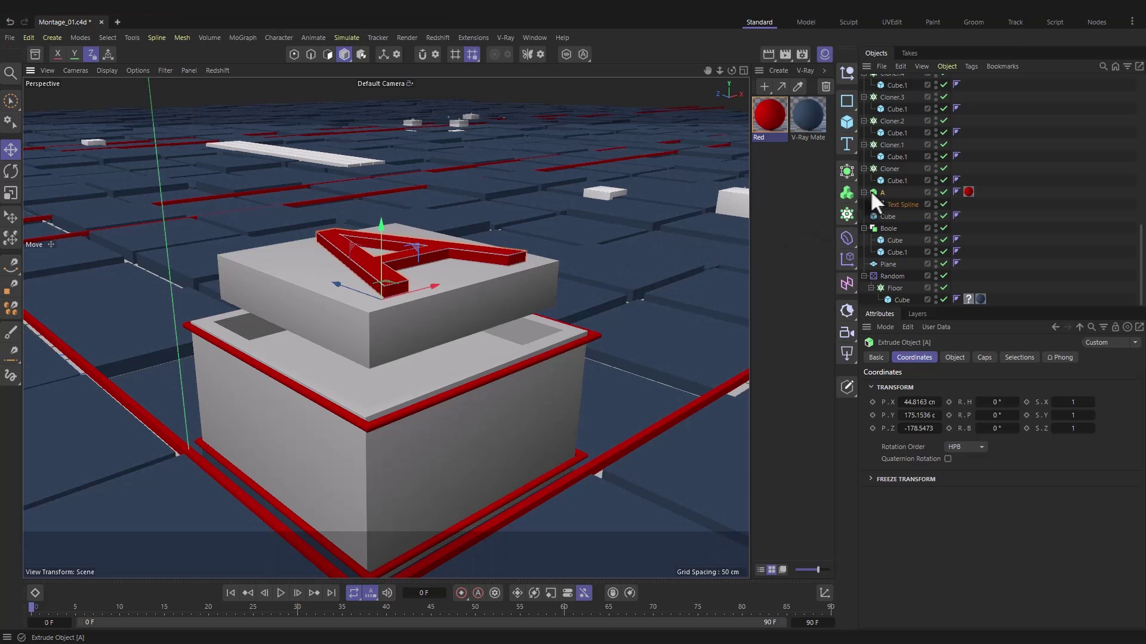
{"action": "left_click", "coordinate": [464, 257]}
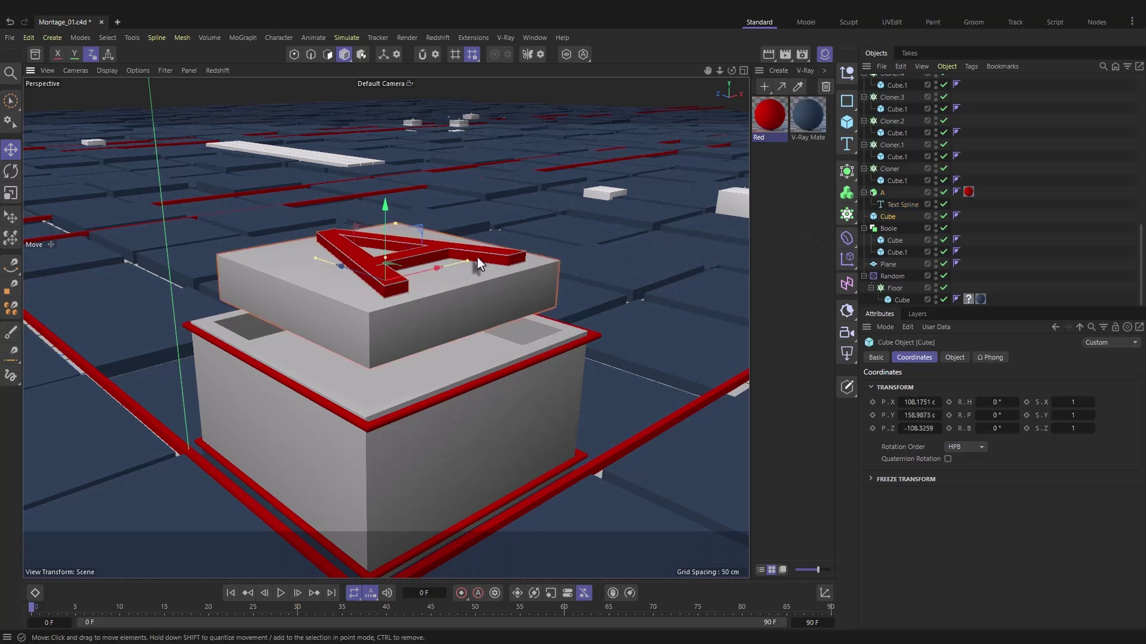
{"action": "left_click", "coordinate": [478, 257]}
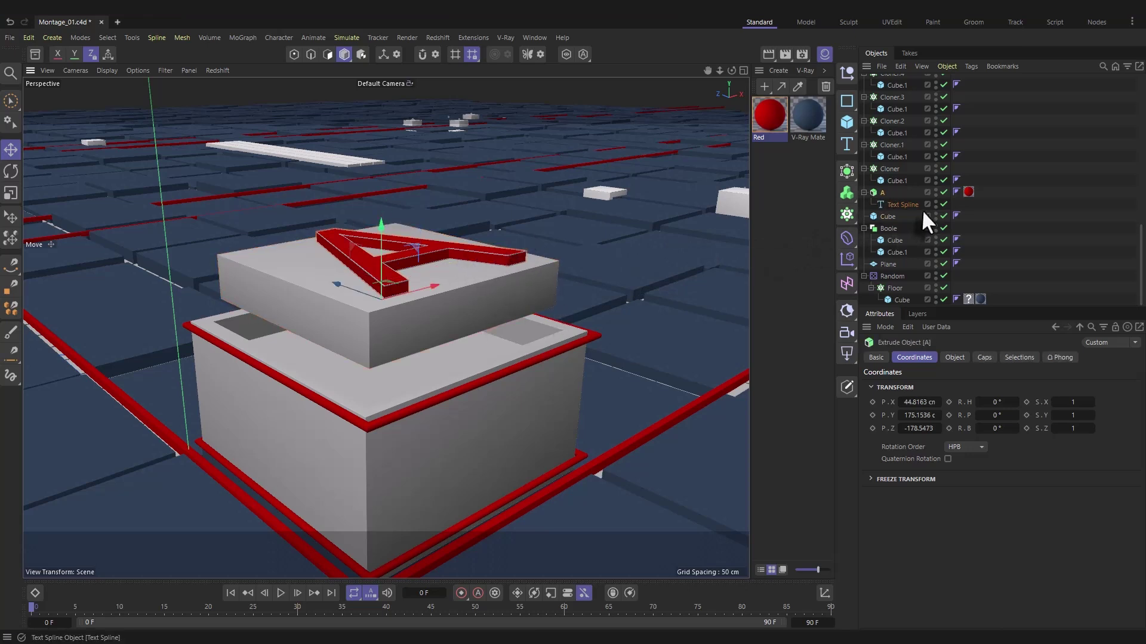
{"action": "scroll", "coordinate": [896, 186], "scroll_direction": "up", "scroll_amount": 3}
{"action": "scroll", "coordinate": [897, 186], "scroll_direction": "down", "scroll_amount": 3}
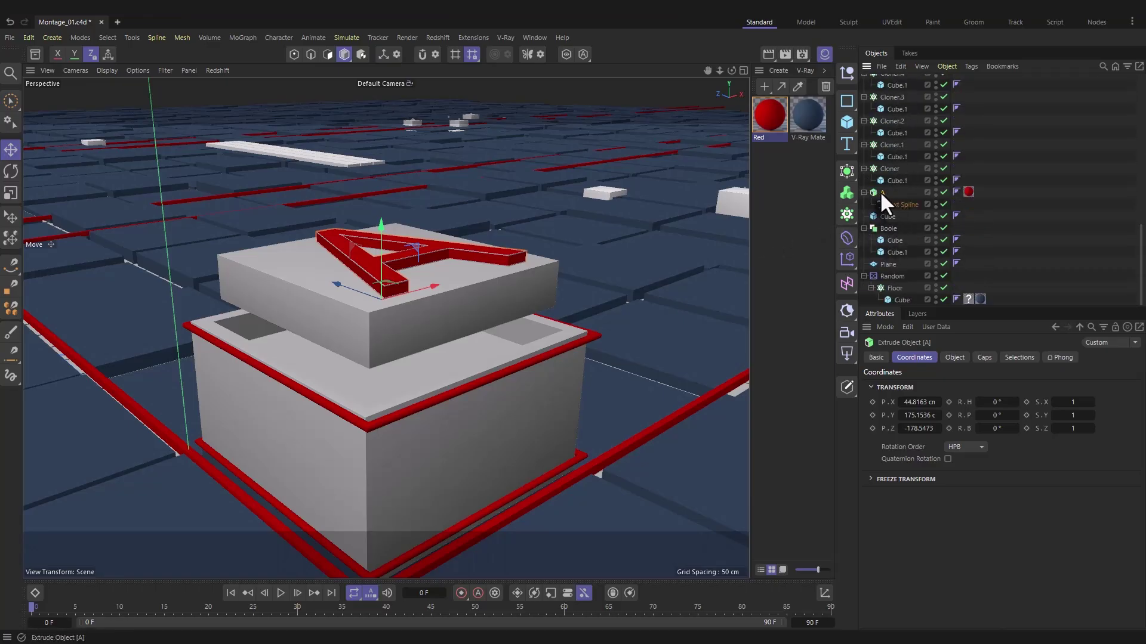
{"action": "key", "text": "shift+c"}
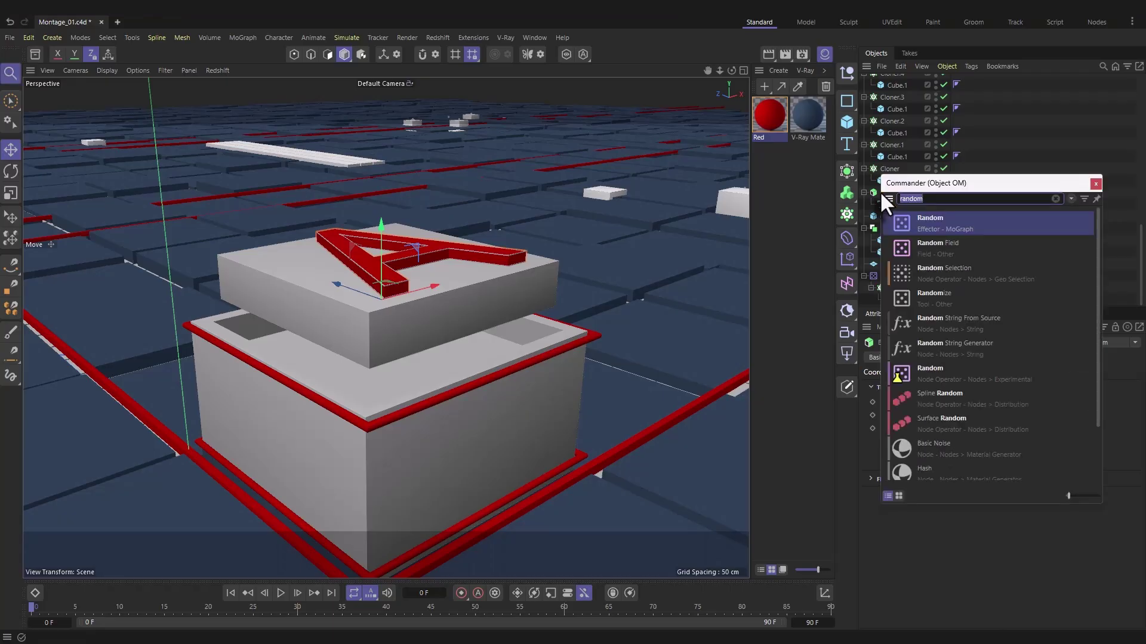
{"action": "key", "text": "BackSpace"}
{"action": "type", "text": "cloner"}
{"action": "key", "text": "Return"}
{"action": "scroll", "coordinate": [471, 388], "scroll_direction": "up", "scroll_amount": 8}
{"action": "left_click_drag", "start_coordinate": [460, 334], "coordinate": [482, 267], "text": "alt"}
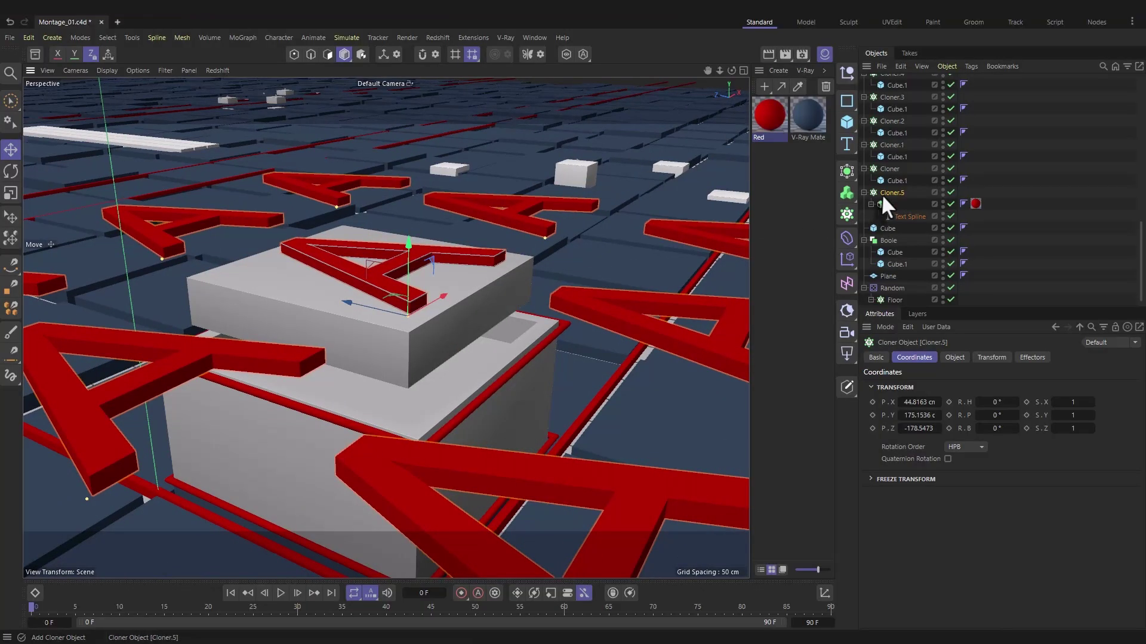
Step: Switch the letter A's Cloner to Linear mode and set its count to 5
{"action": "left_click", "coordinate": [953, 356]}
{"action": "left_click", "coordinate": [968, 384]}
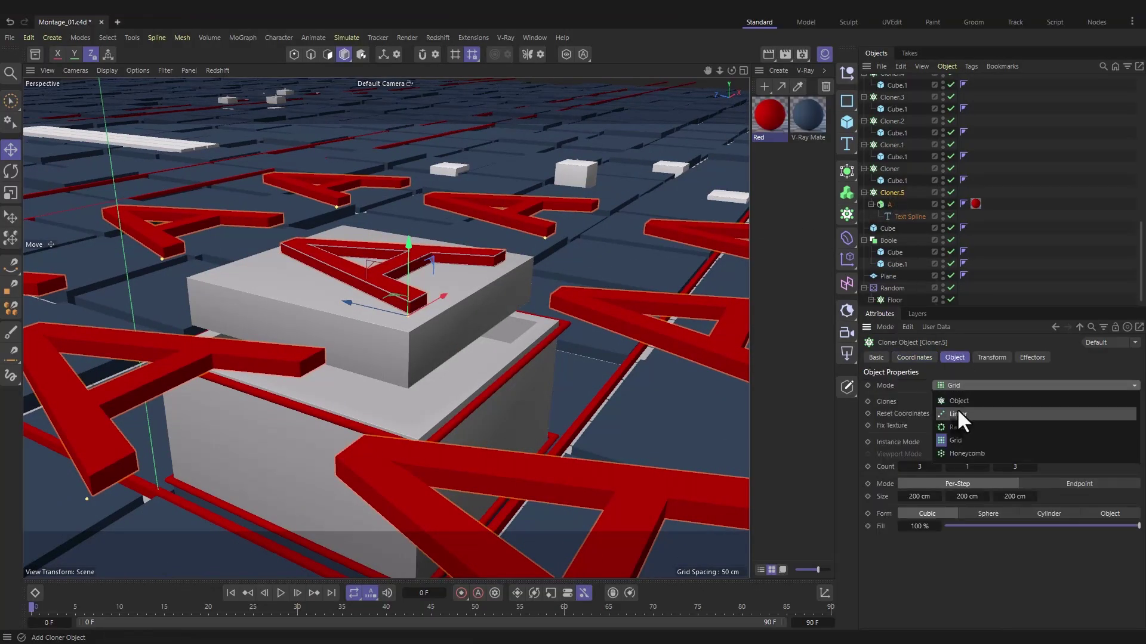
{"action": "left_click", "coordinate": [957, 413]}
{"action": "scroll", "coordinate": [627, 358], "scroll_direction": "down", "scroll_amount": 5}
{"action": "scroll", "coordinate": [573, 293], "scroll_direction": "up", "scroll_amount": 5}
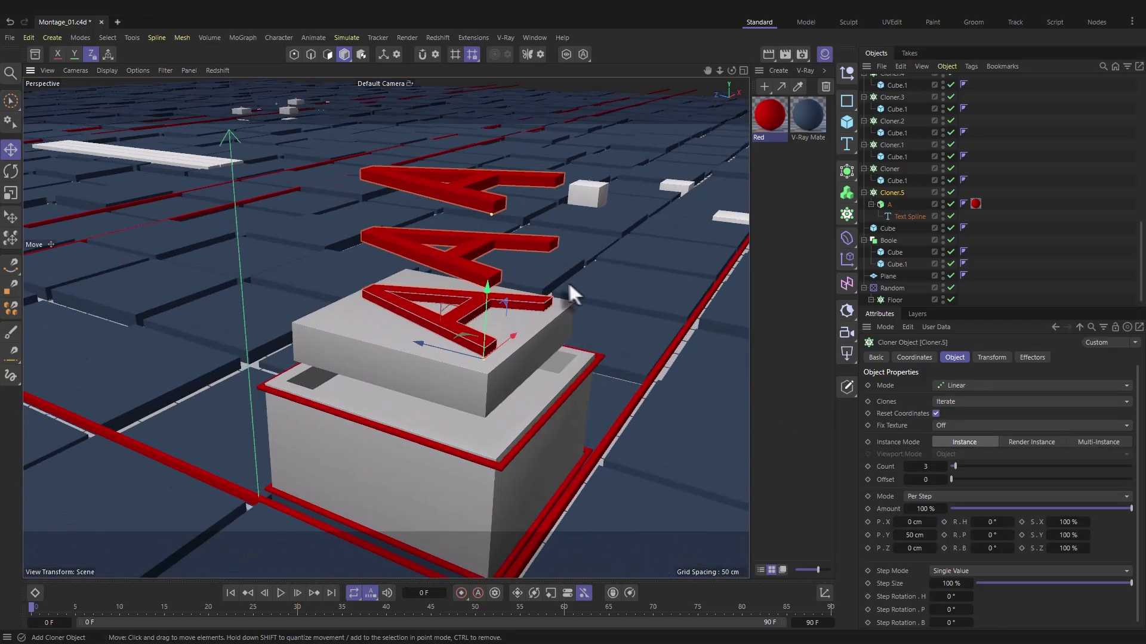
{"action": "scroll", "coordinate": [568, 281], "scroll_direction": "up", "scroll_amount": 3}
{"action": "scroll", "coordinate": [635, 346], "scroll_direction": "down", "scroll_amount": 3}
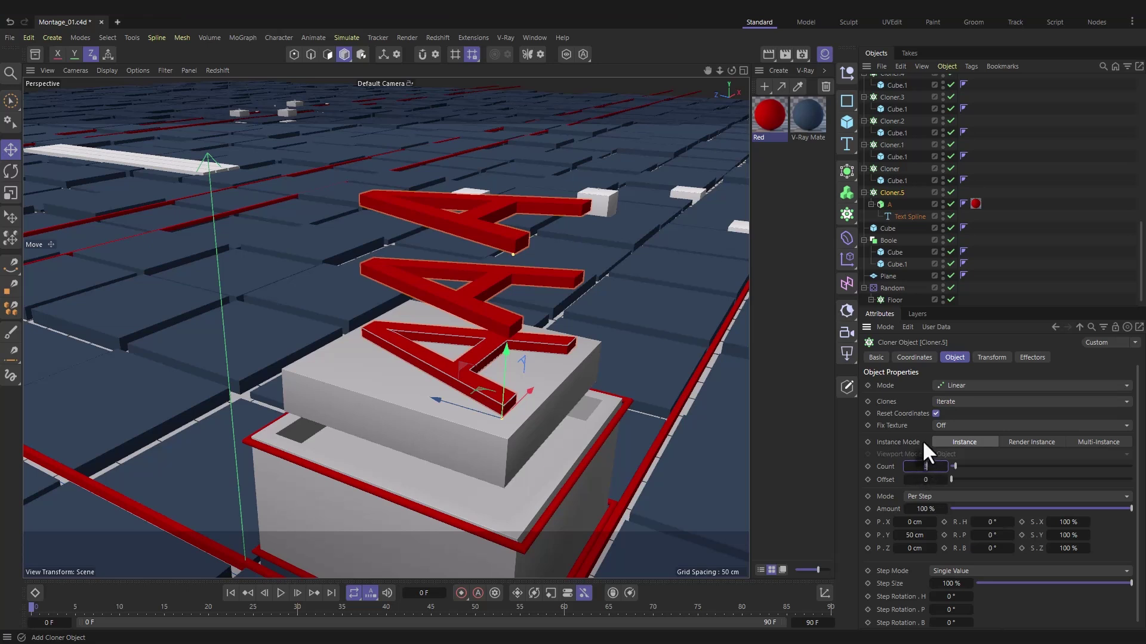
{"action": "type", "text": "5"}
{"action": "key", "text": "Return"}
{"action": "scroll", "coordinate": [546, 370], "scroll_direction": "up", "scroll_amount": 3}
{"action": "scroll", "coordinate": [537, 418], "scroll_direction": "down", "scroll_amount": 5}
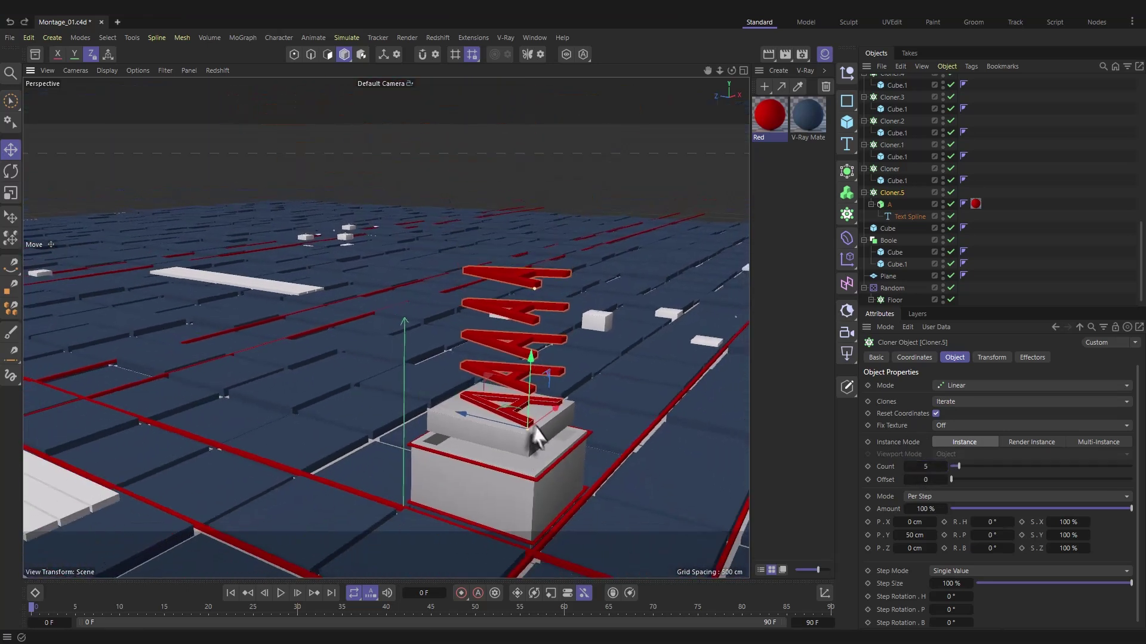
{"action": "scroll", "coordinate": [537, 439], "scroll_direction": "up", "scroll_amount": 6}
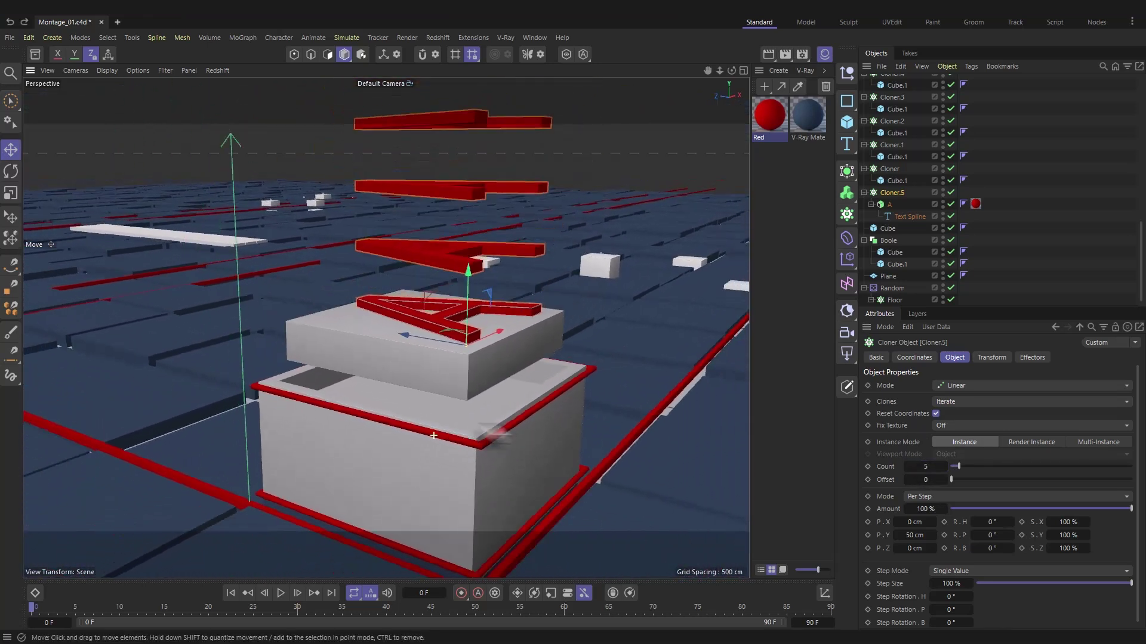
{"action": "scroll", "coordinate": [433, 435], "scroll_direction": "down", "scroll_amount": 4}
{"action": "scroll", "coordinate": [555, 410], "scroll_direction": "up", "scroll_amount": 5}
{"action": "scroll", "coordinate": [537, 358], "scroll_direction": "down", "scroll_amount": 5}
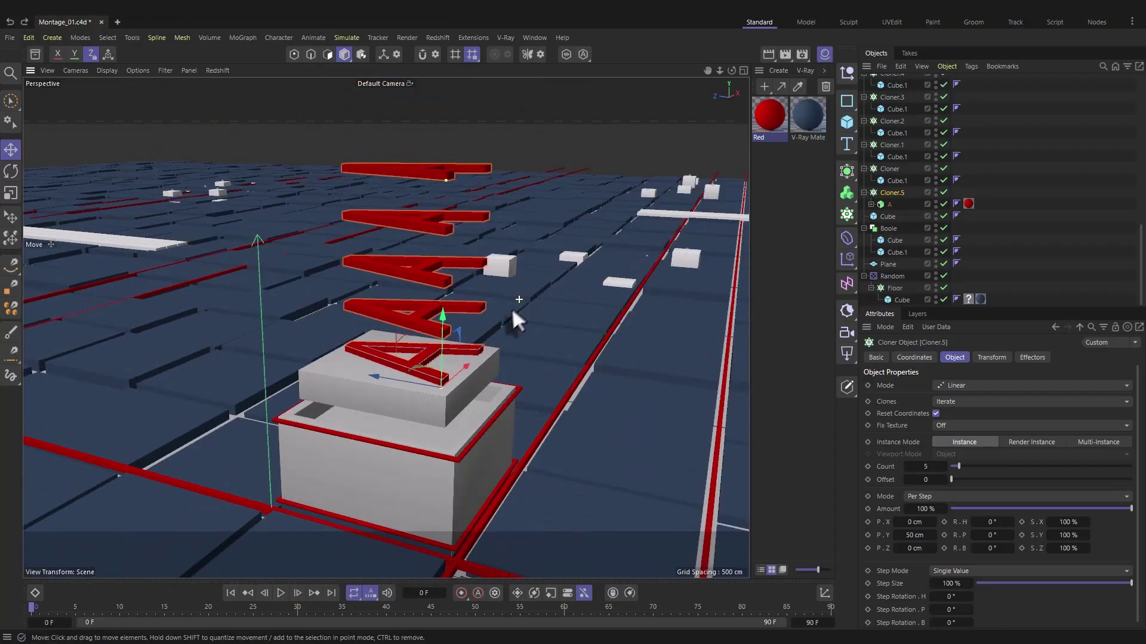
{"action": "scroll", "coordinate": [513, 312], "scroll_direction": "up", "scroll_amount": 2}
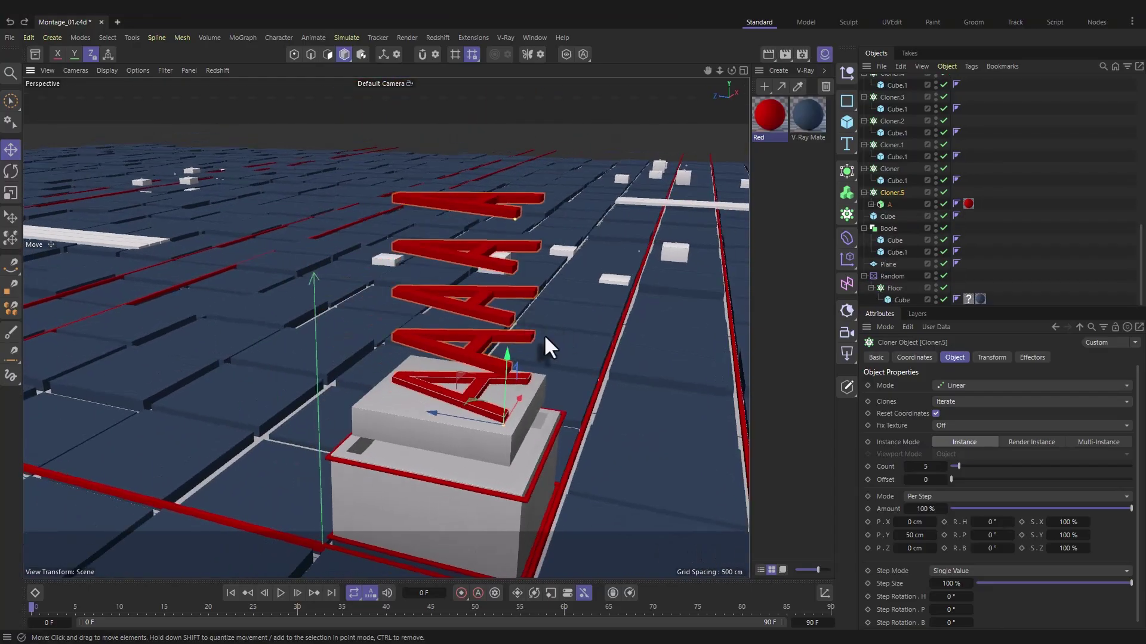
Step: Apply the blue V-Ray material to the letter A object inside the Linear Cloner
{"action": "scroll", "coordinate": [546, 336], "scroll_direction": "down", "scroll_amount": 3}
{"action": "left_click_drag", "start_coordinate": [808, 117], "coordinate": [969, 206]}
{"action": "left_click_drag", "start_coordinate": [447, 382], "coordinate": [494, 374], "text": "alt"}
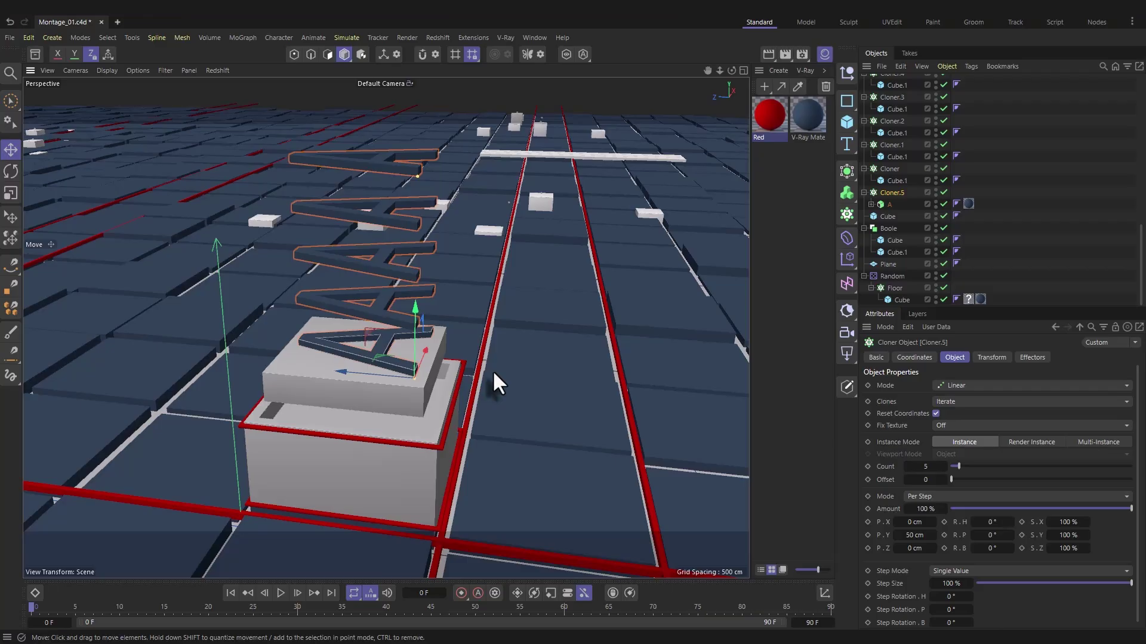
{"action": "left_click_drag", "start_coordinate": [524, 416], "coordinate": [536, 393], "text": "alt"}
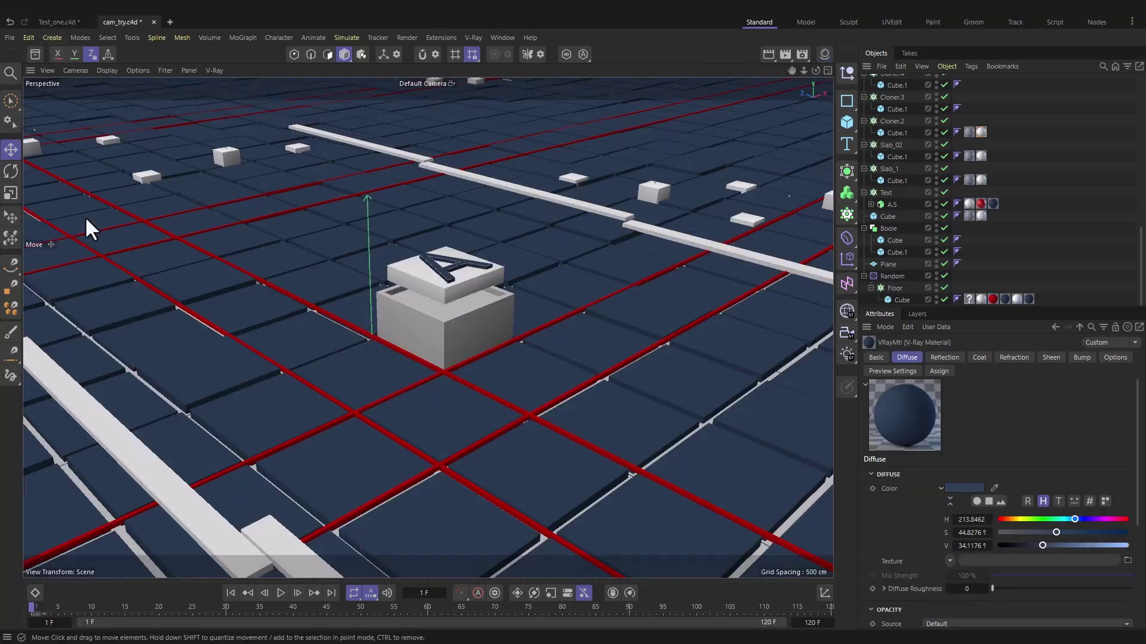
Step: In the cam_try.c4d scene, add a standard camera and look through it to frame the letter A box
{"action": "left_click", "coordinate": [52, 37]}
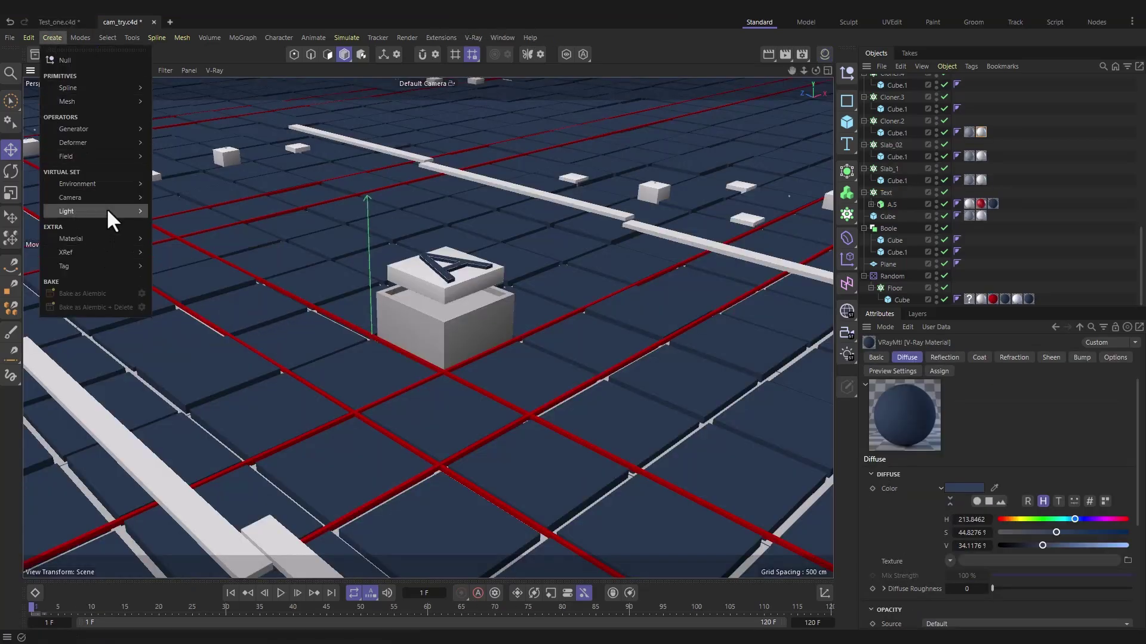
{"action": "mouse_move", "coordinate": [110, 201]}
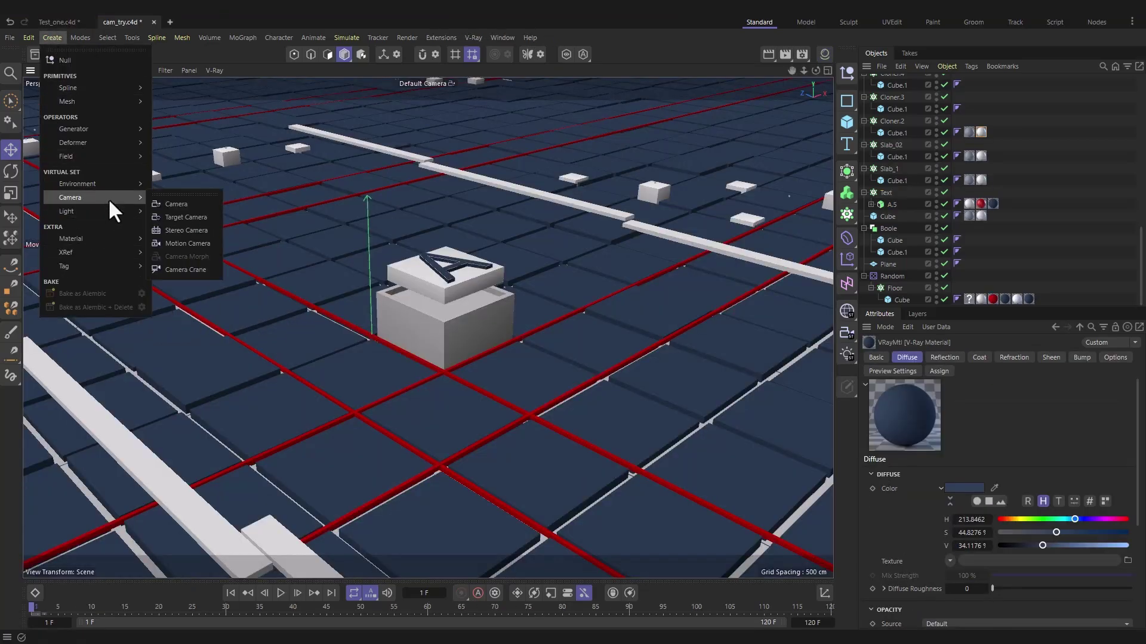
{"action": "left_click", "coordinate": [185, 203]}
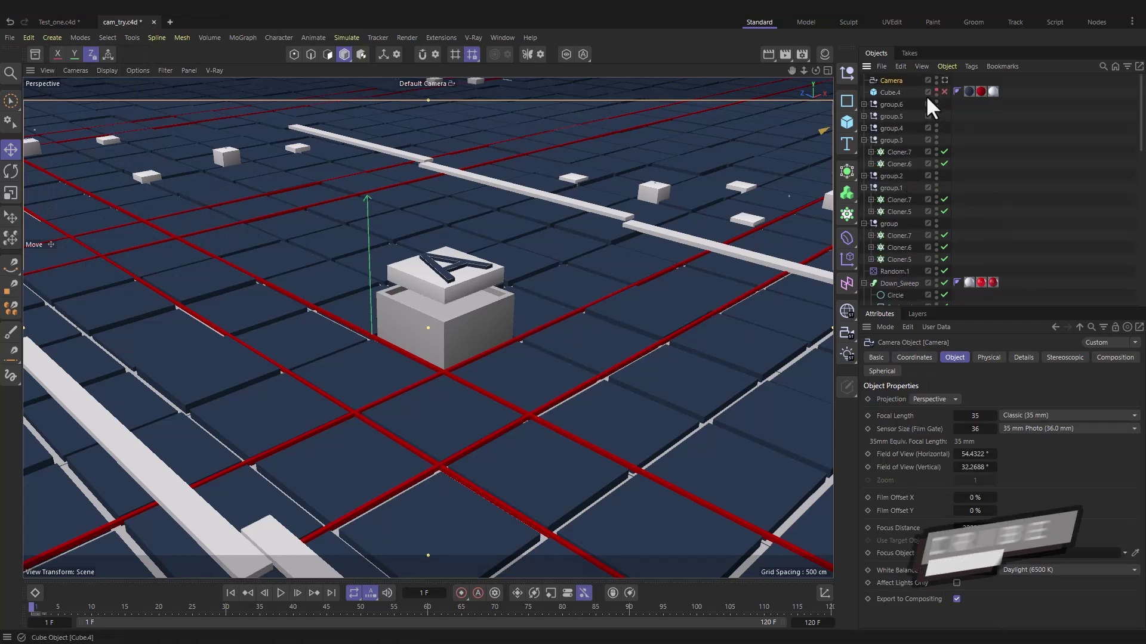
{"action": "left_click", "coordinate": [945, 80]}
{"action": "left_click_drag", "start_coordinate": [421, 449], "coordinate": [478, 412], "text": "alt"}
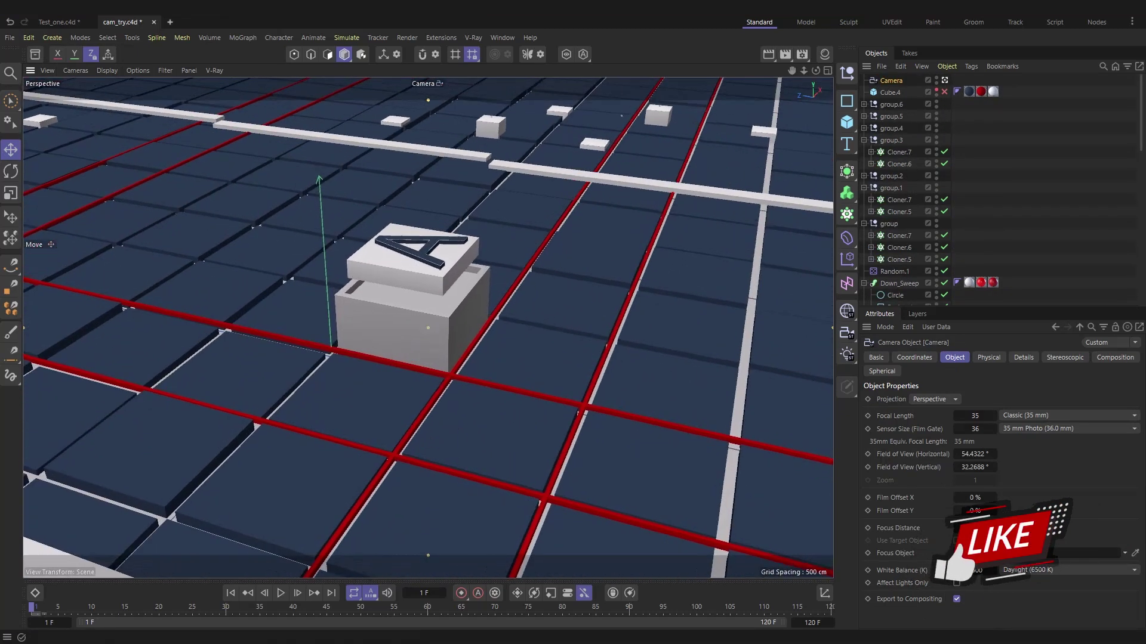
Step: Record a keyframe for the camera's coordinates at frame 1
{"action": "left_click", "coordinate": [914, 357]}
{"action": "left_click", "coordinate": [873, 416]}
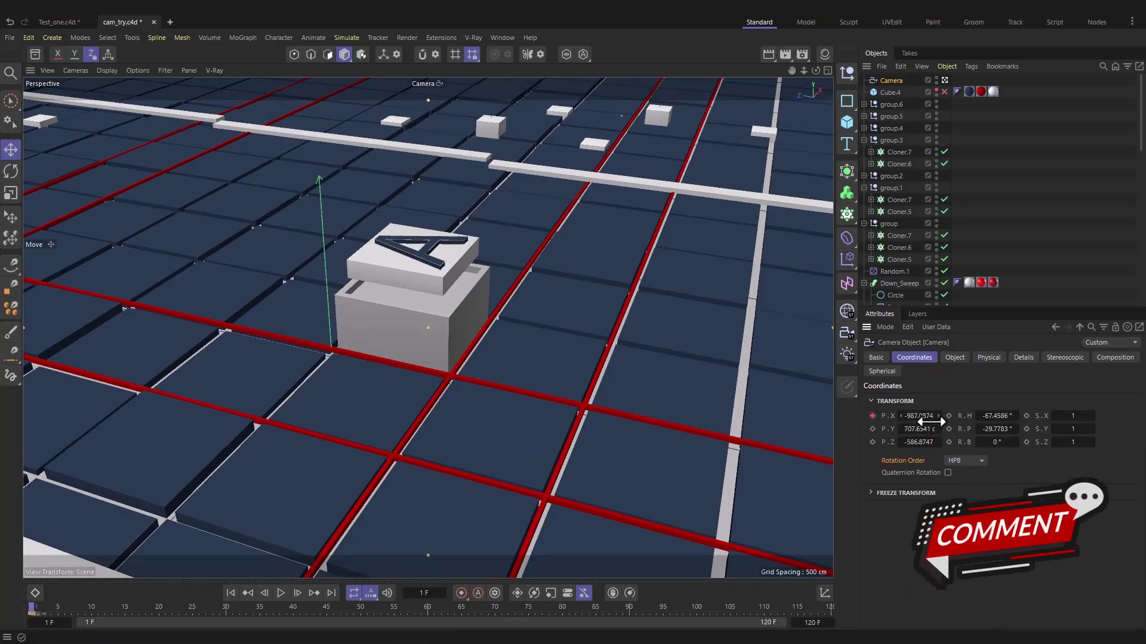
{"action": "left_click", "coordinate": [460, 592]}
Step: At frame 90, move the camera in close above the letter A and record a keyframe
{"action": "left_click_drag", "start_coordinate": [57, 609], "coordinate": [626, 624]}
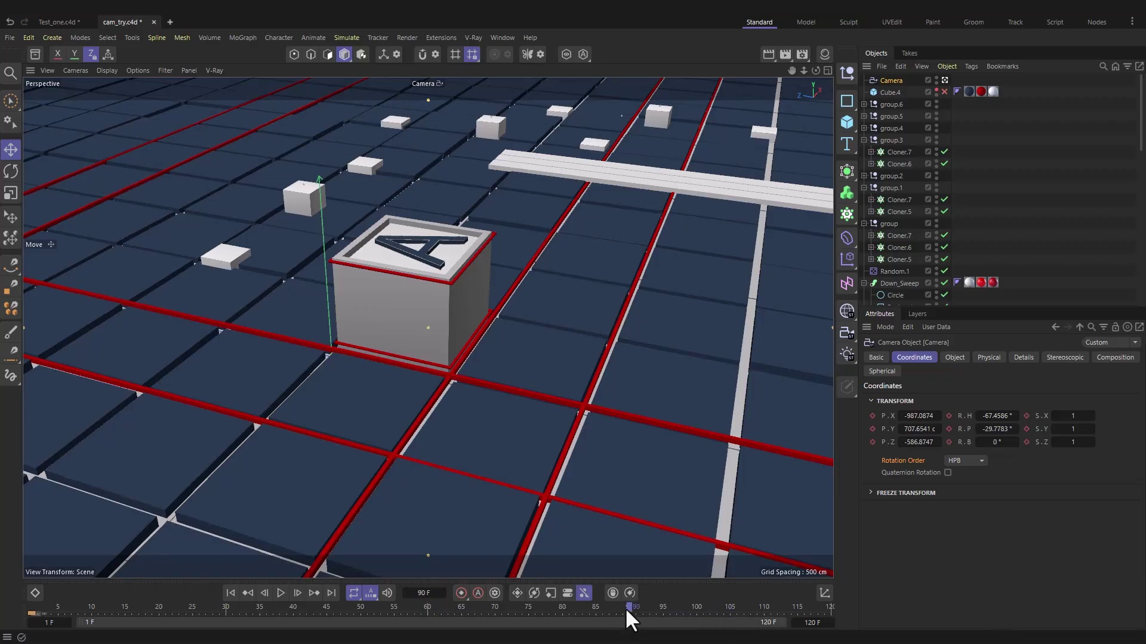
{"action": "right_click_drag", "start_coordinate": [400, 256], "coordinate": [672, 281], "text": "alt"}
{"action": "left_click_drag", "start_coordinate": [673, 281], "coordinate": [458, 392], "text": "alt"}
{"action": "right_click_drag", "start_coordinate": [458, 392], "coordinate": [403, 508], "text": "alt"}
{"action": "left_click", "coordinate": [461, 592]}
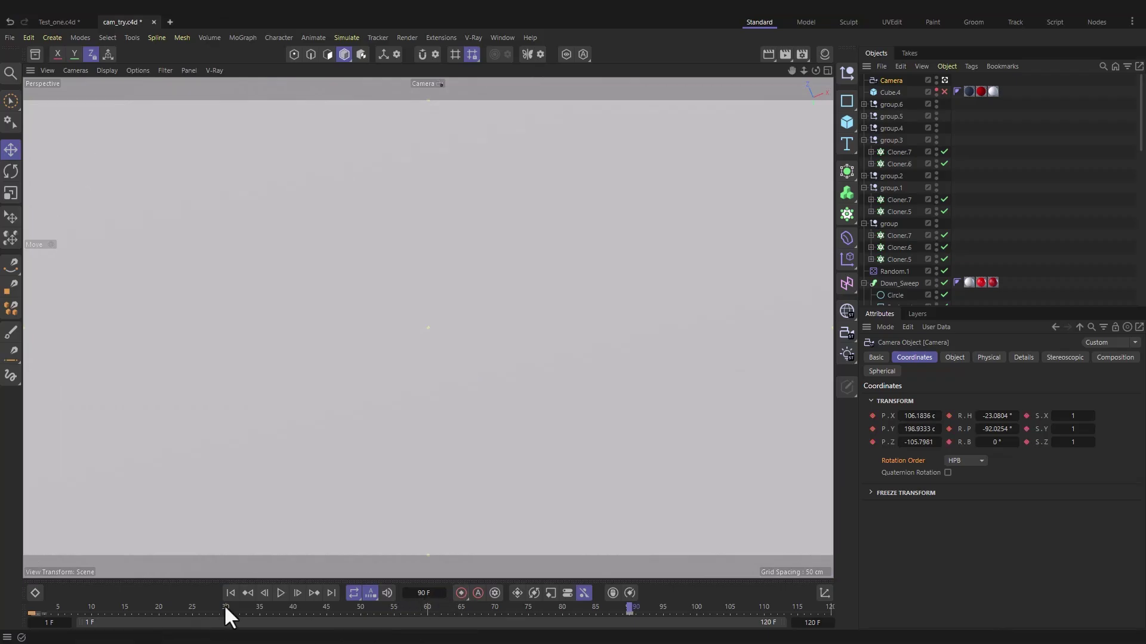
Step: Preview the camera move, and at frame 45 reposition the camera higher above the box with the letter A centered
{"action": "left_click", "coordinate": [119, 604]}
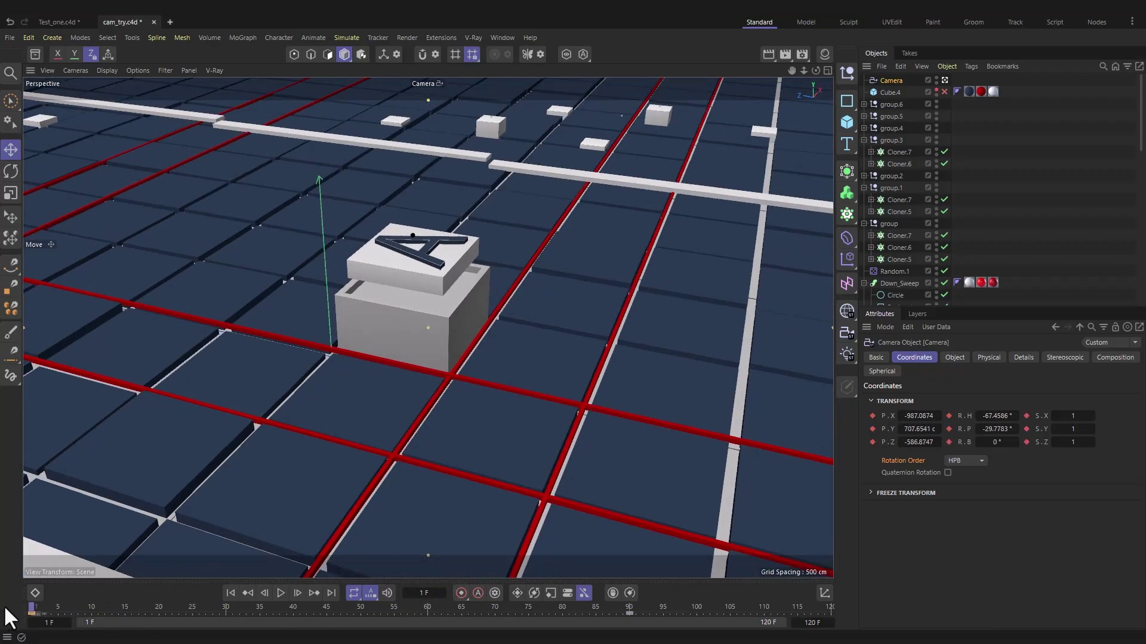
{"action": "key", "text": "F8"}
{"action": "key", "text": "F8"}
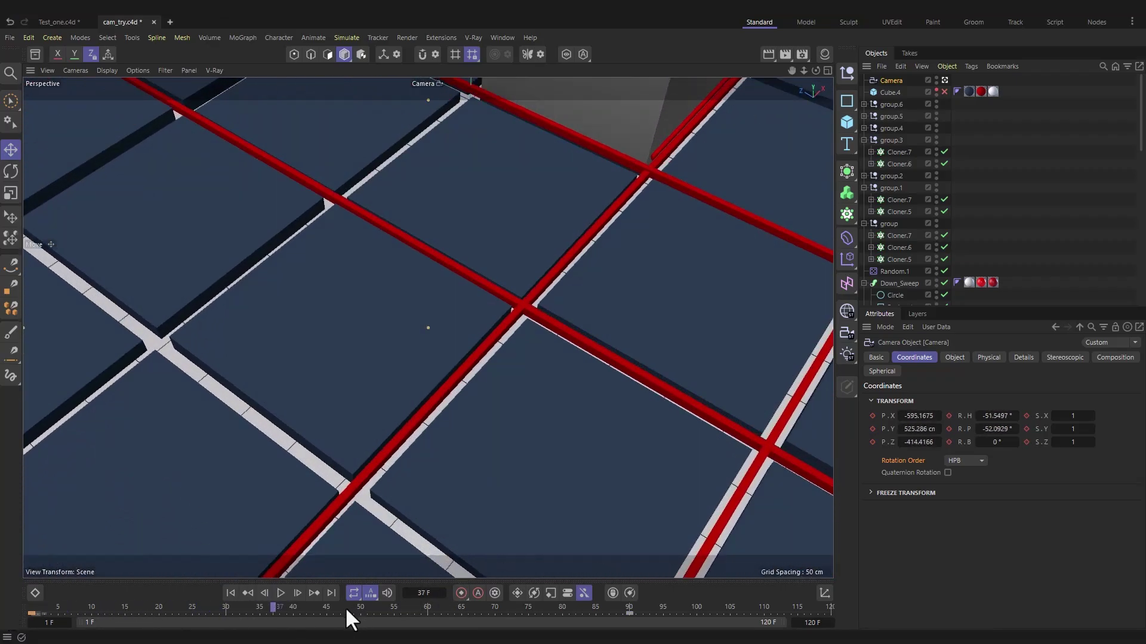
{"action": "left_click", "coordinate": [328, 609]}
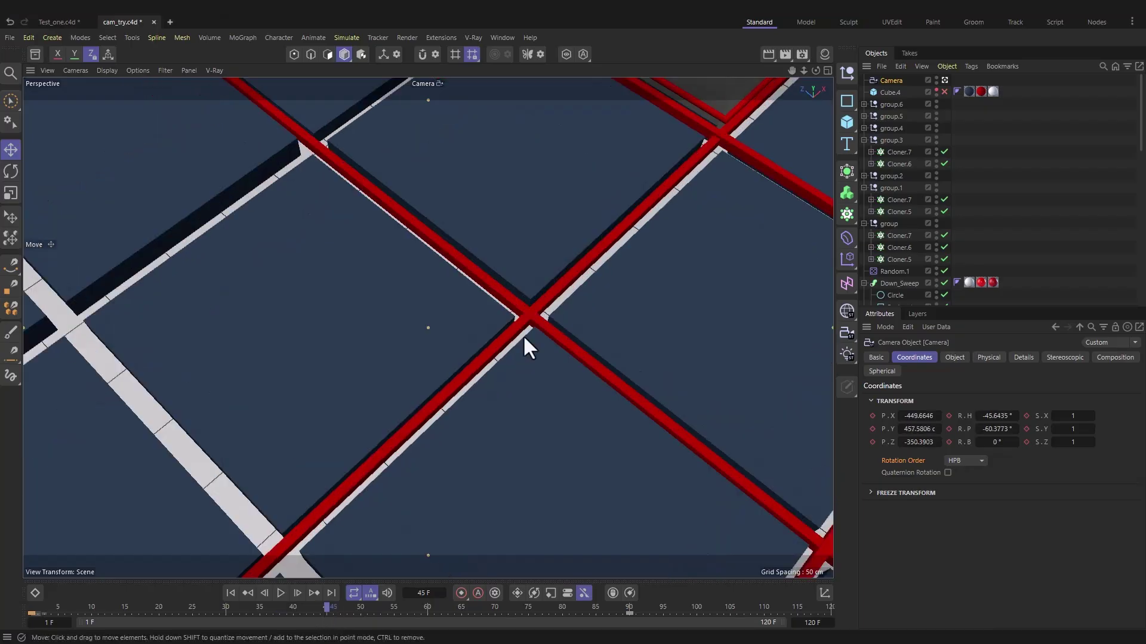
{"action": "scroll", "coordinate": [366, 463], "scroll_direction": "down", "scroll_amount": 5}
{"action": "middle_click_drag", "start_coordinate": [572, 358], "coordinate": [442, 448], "text": "alt"}
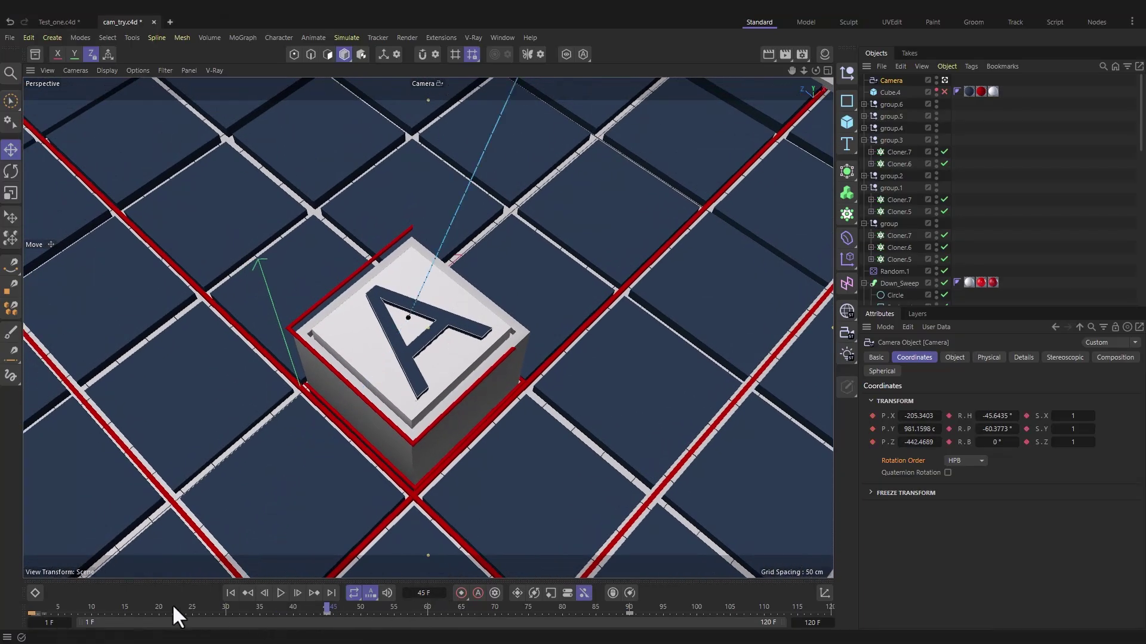
Step: Play the camera animation from the start to check the move through its three keyframes
{"action": "key", "text": "F8"}
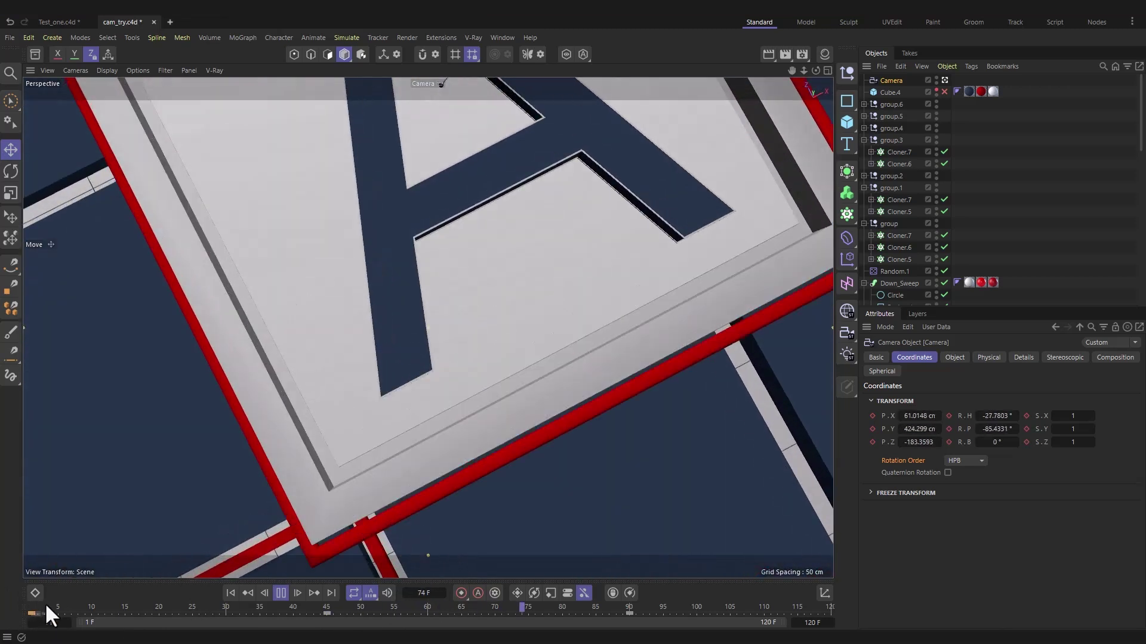
{"action": "left_click", "coordinate": [35, 607]}
{"action": "key", "text": "F8"}
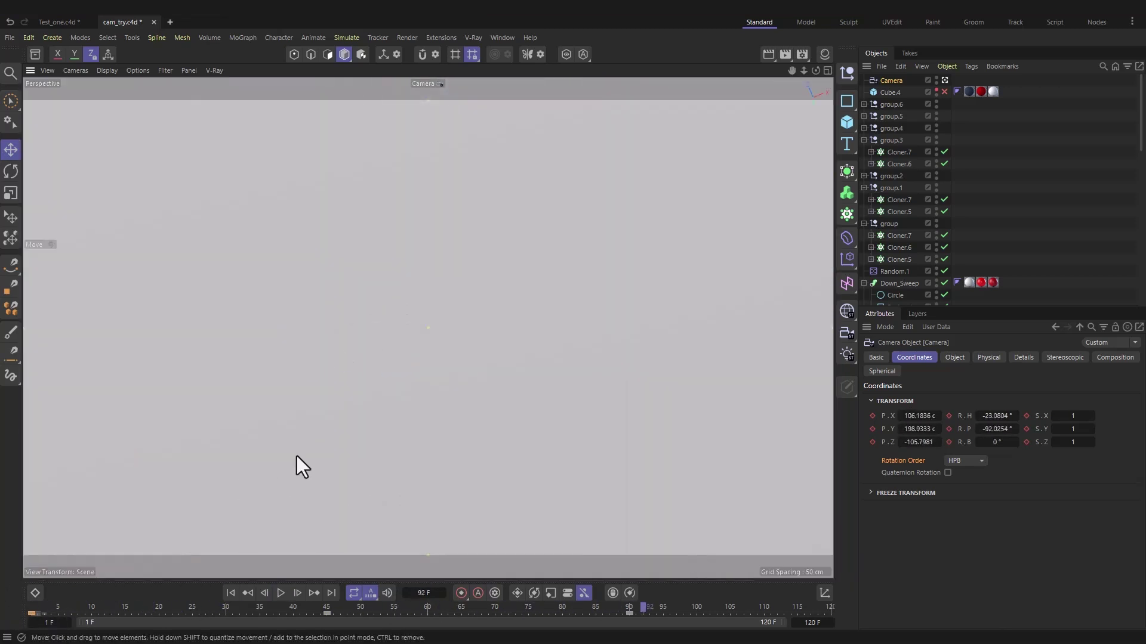
Step: Switch to the default camera and adjust the frame 45 key point on the camera's motion path
{"action": "left_click", "coordinate": [419, 87]}
{"action": "left_click", "coordinate": [441, 99]}
{"action": "scroll", "coordinate": [478, 290], "scroll_direction": "down", "scroll_amount": 3}
{"action": "left_click_drag", "start_coordinate": [497, 301], "coordinate": [561, 233], "text": "alt"}
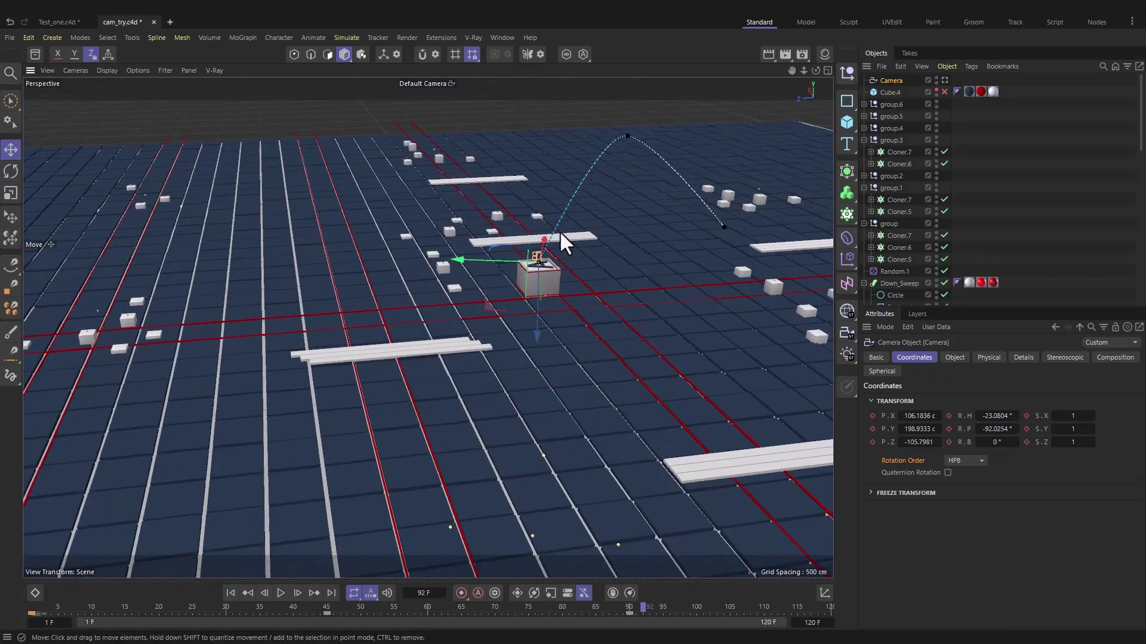
{"action": "left_click", "coordinate": [627, 136]}
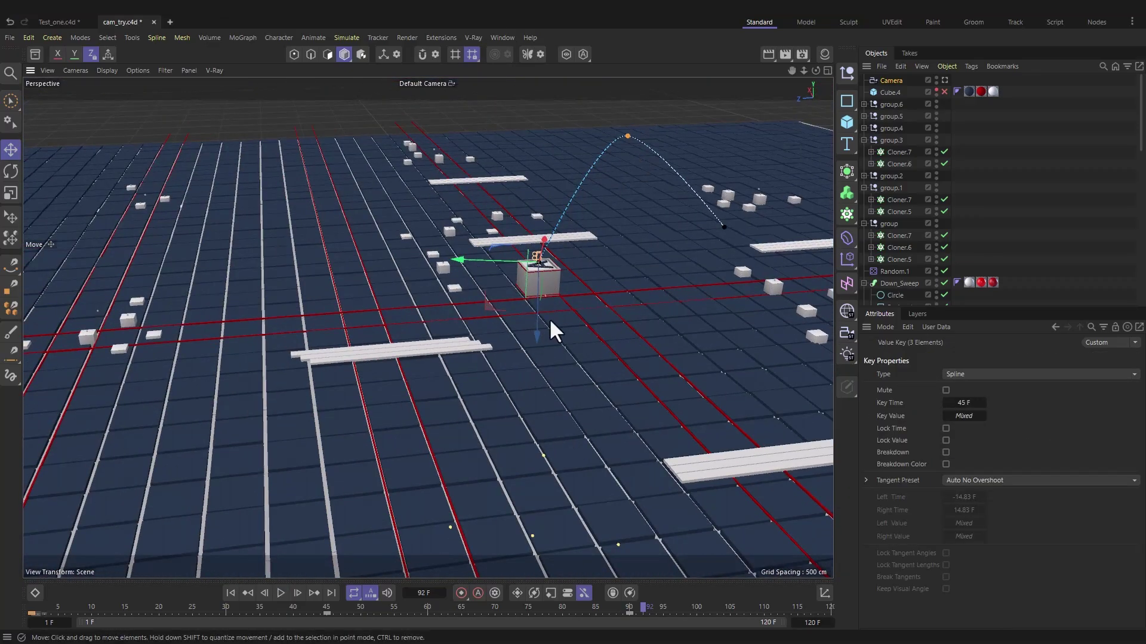
{"action": "left_click_drag", "start_coordinate": [619, 138], "coordinate": [440, 280]}
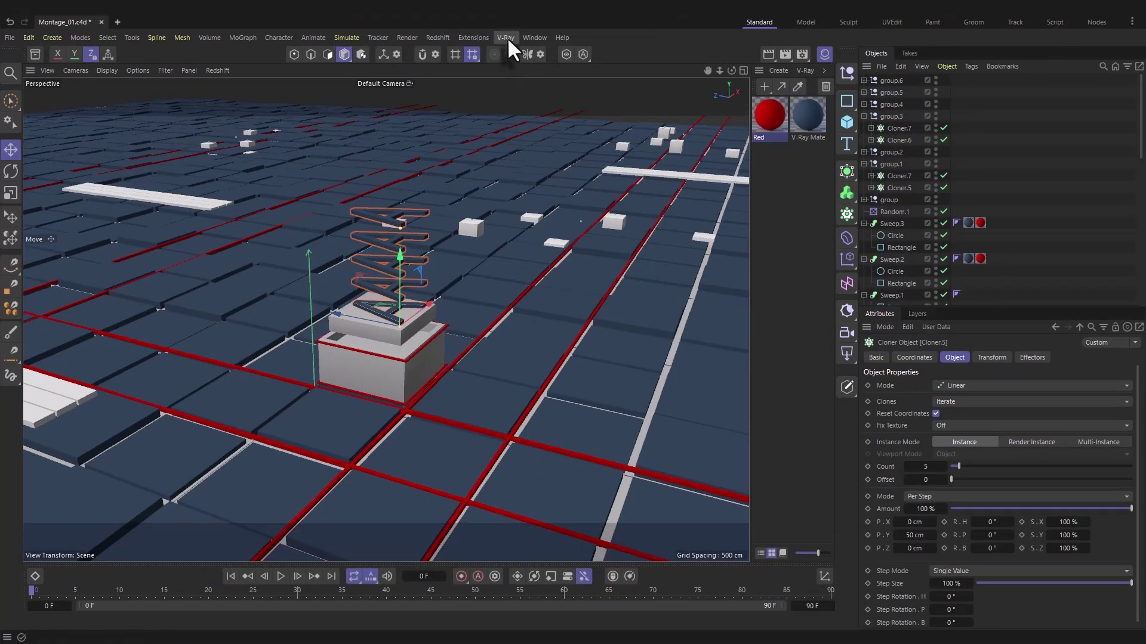
Step: Back in the Montage_01.c4d scene, add a V-Ray Physical Camera and name it "Cam_1"
{"action": "left_click", "coordinate": [506, 38]}
{"action": "mouse_move", "coordinate": [556, 178]}
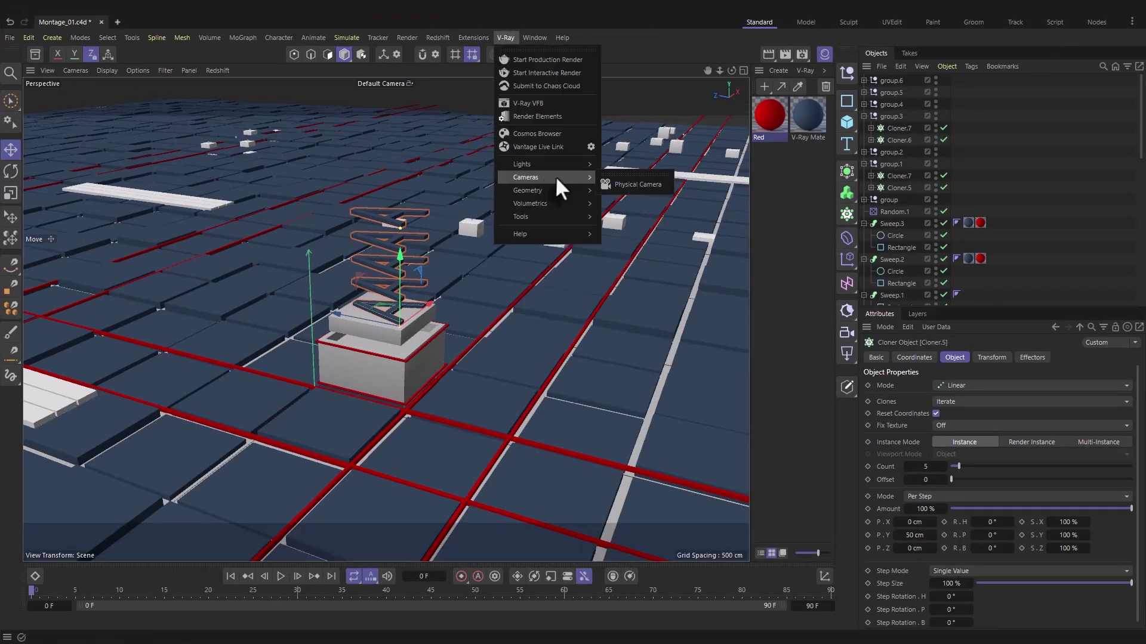
{"action": "left_click", "coordinate": [632, 185]}
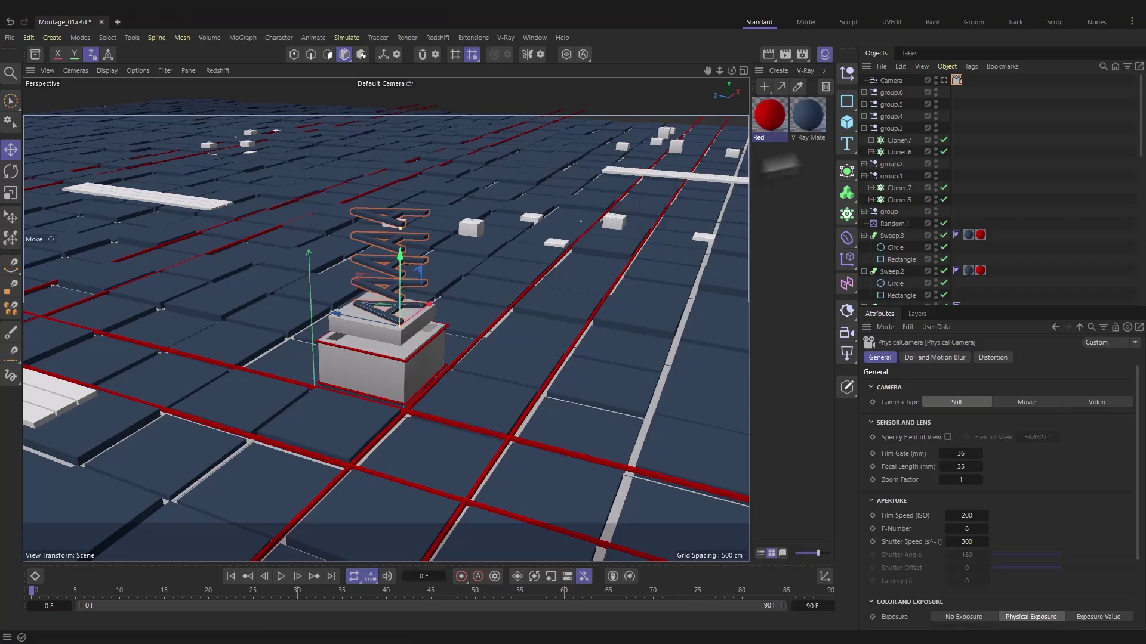
{"action": "left_click", "coordinate": [891, 84]}
{"action": "double_click", "coordinate": [893, 82]}
{"action": "type", "text": "Cam_1"}
{"action": "key", "text": "Return"}
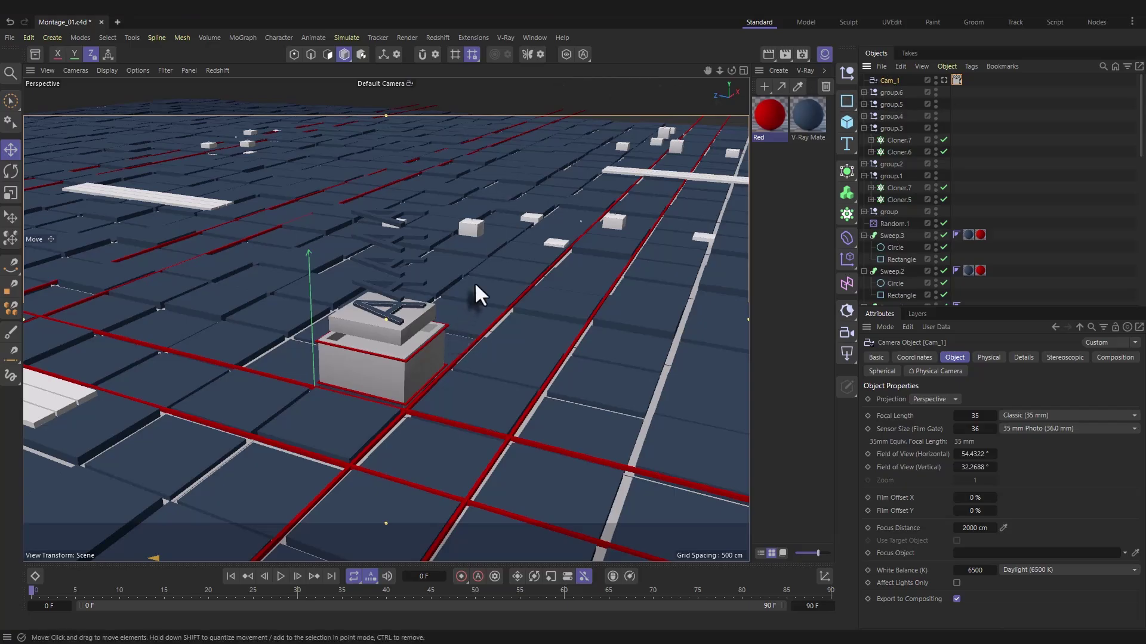
Step: Look through Cam_1 and frame the letter A box from a slightly lower angle
{"action": "left_click", "coordinate": [944, 80]}
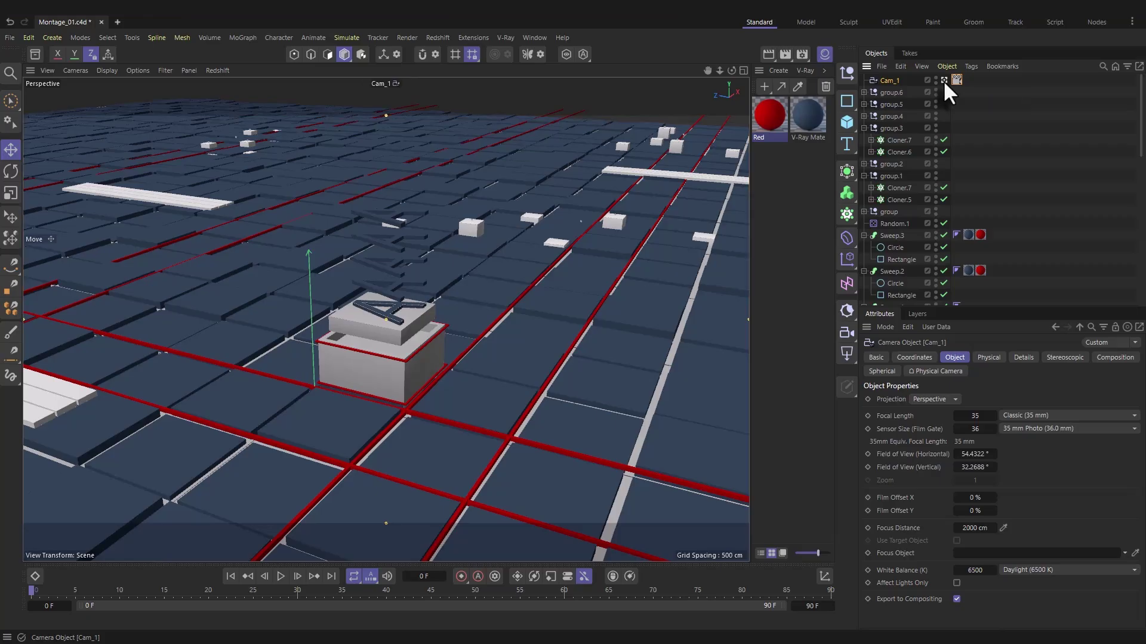
{"action": "scroll", "coordinate": [394, 382], "scroll_direction": "up", "scroll_amount": 5}
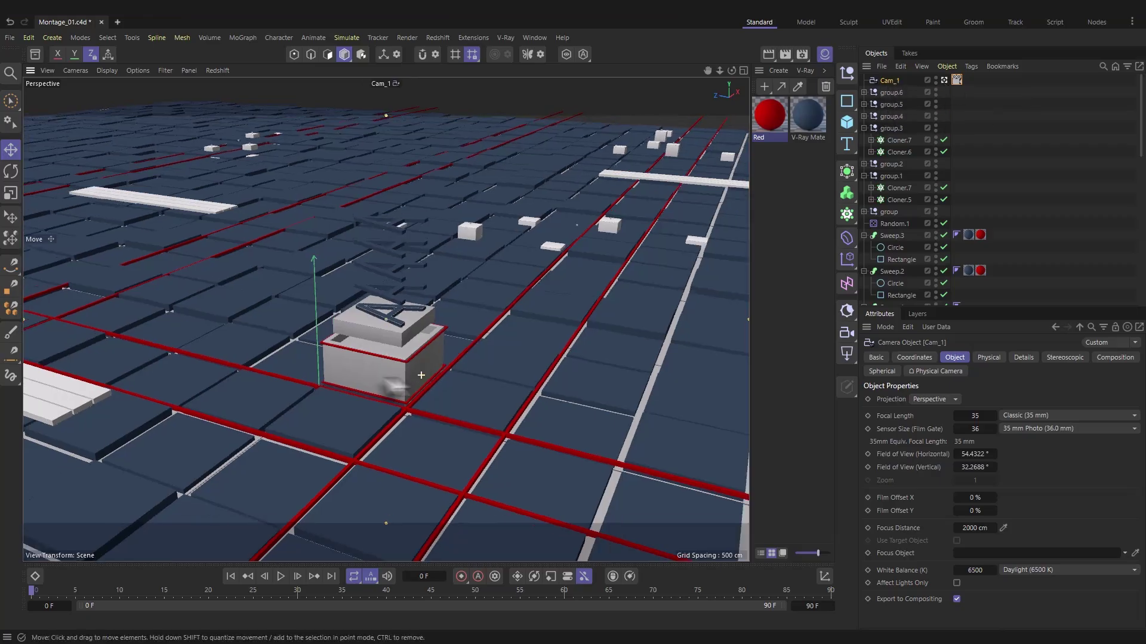
{"action": "key", "text": "ctrl+z"}
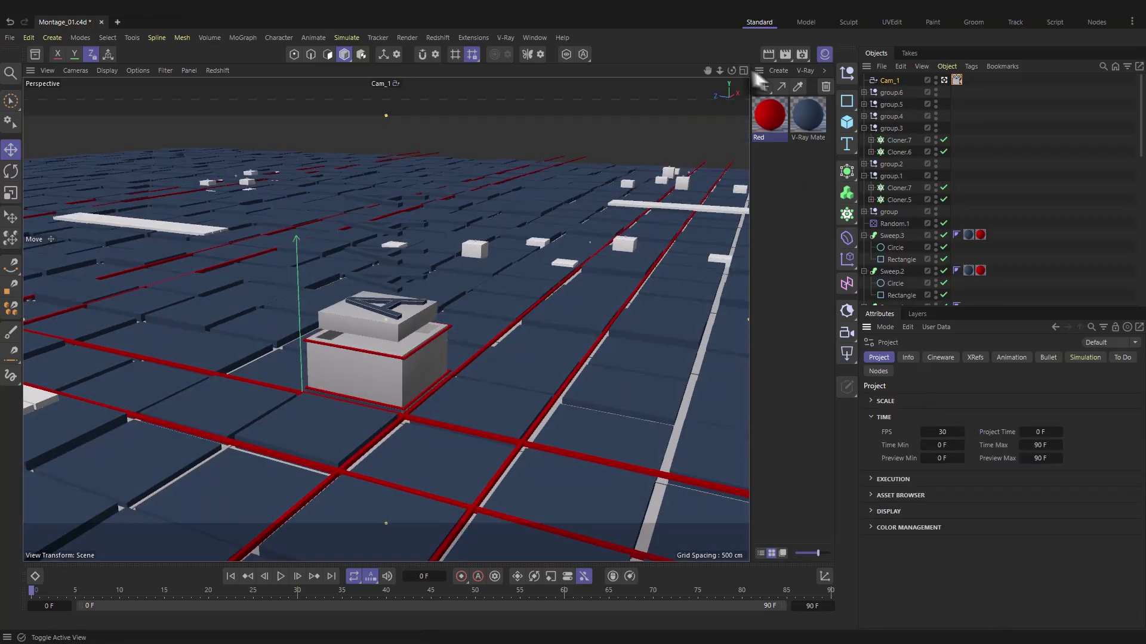
Step: Set the renderer to V-Ray and the output resolution to 200 Pixels/Inch in the render settings
{"action": "left_click", "coordinate": [800, 55]}
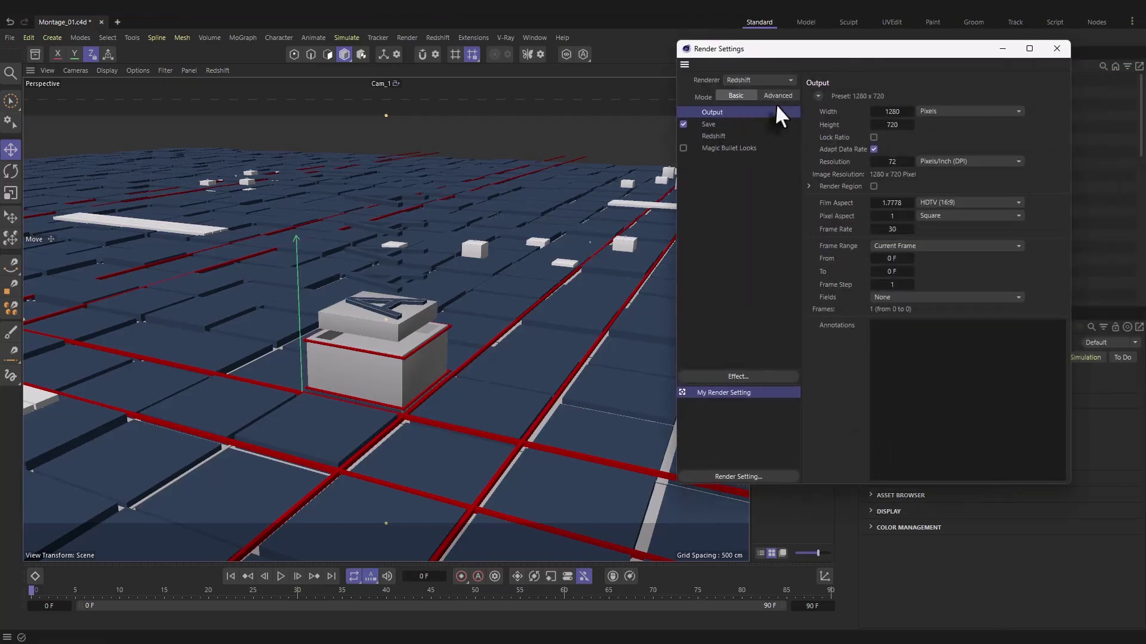
{"action": "left_click", "coordinate": [739, 81]}
{"action": "left_click", "coordinate": [748, 105]}
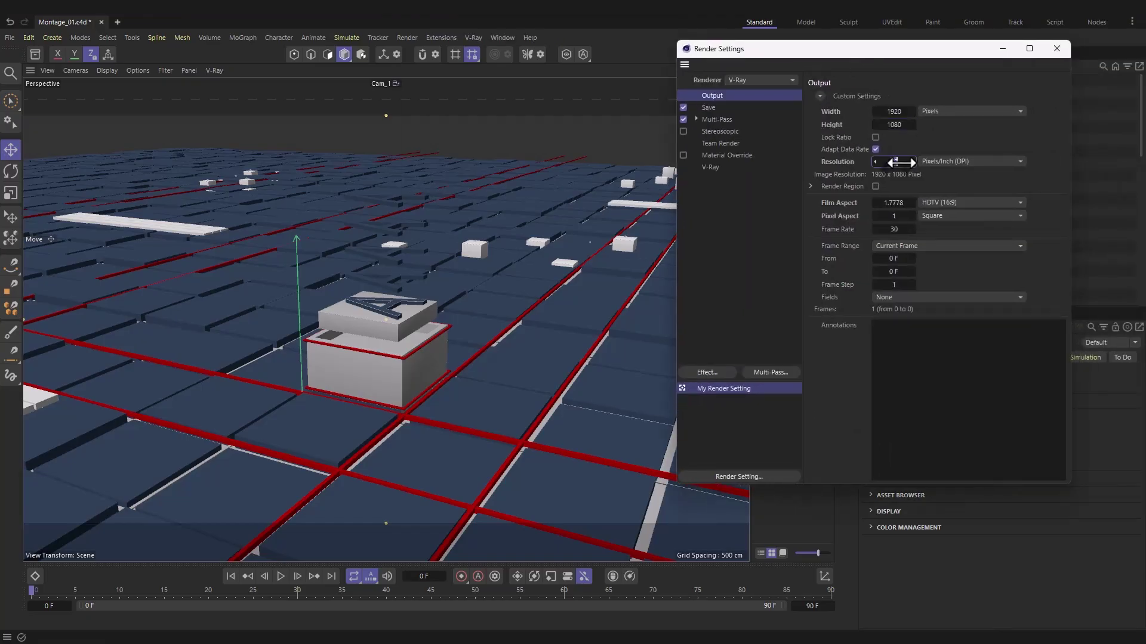
{"action": "double_click", "coordinate": [894, 161]}
{"action": "type", "text": "200"}
{"action": "key", "text": "Return"}
{"action": "left_click", "coordinate": [1056, 49]}
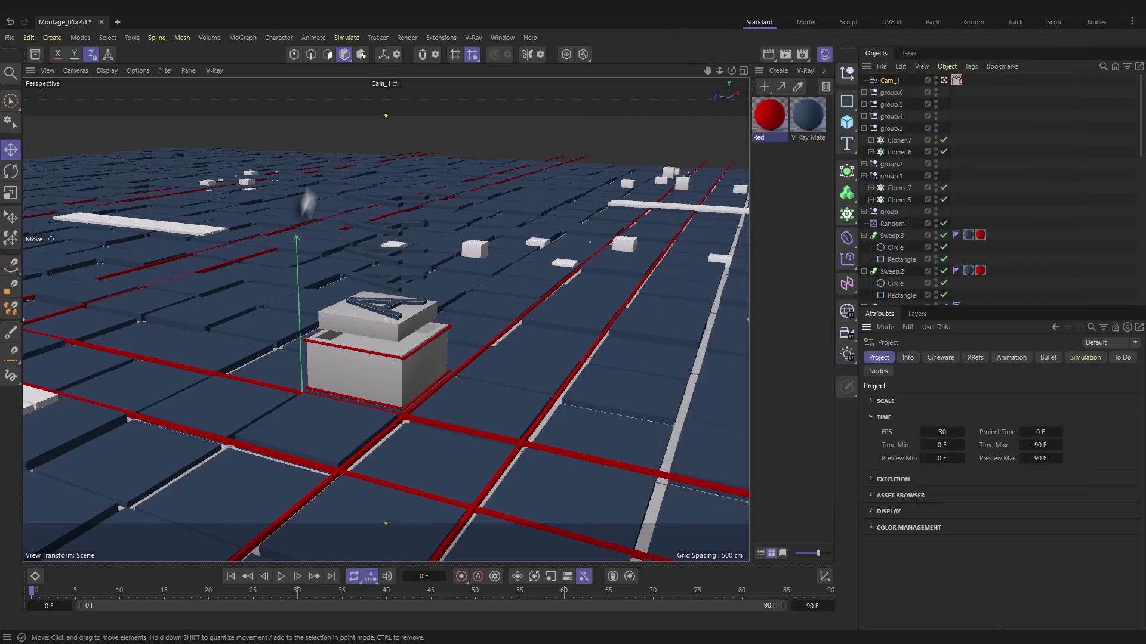
Step: Select Cam_1 and reframe it as a wider, higher view over the letter box and tiled floor
{"action": "left_click", "coordinate": [888, 80]}
{"action": "left_click_drag", "start_coordinate": [493, 386], "coordinate": [514, 316], "text": "alt"}
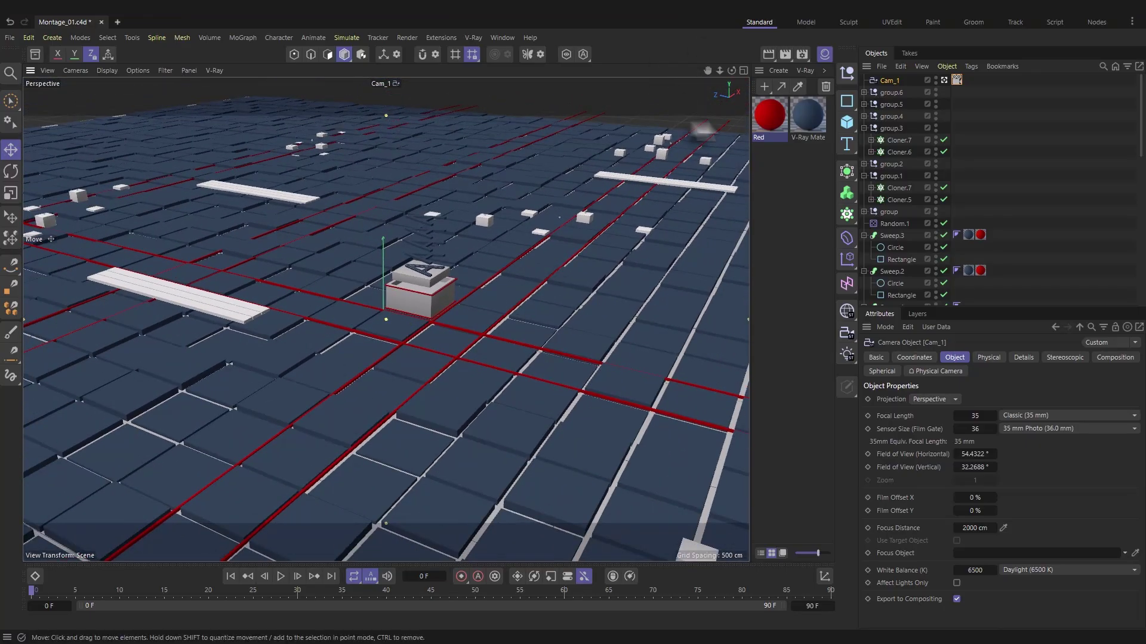
{"action": "left_click_drag", "start_coordinate": [552, 217], "coordinate": [529, 239], "text": "alt"}
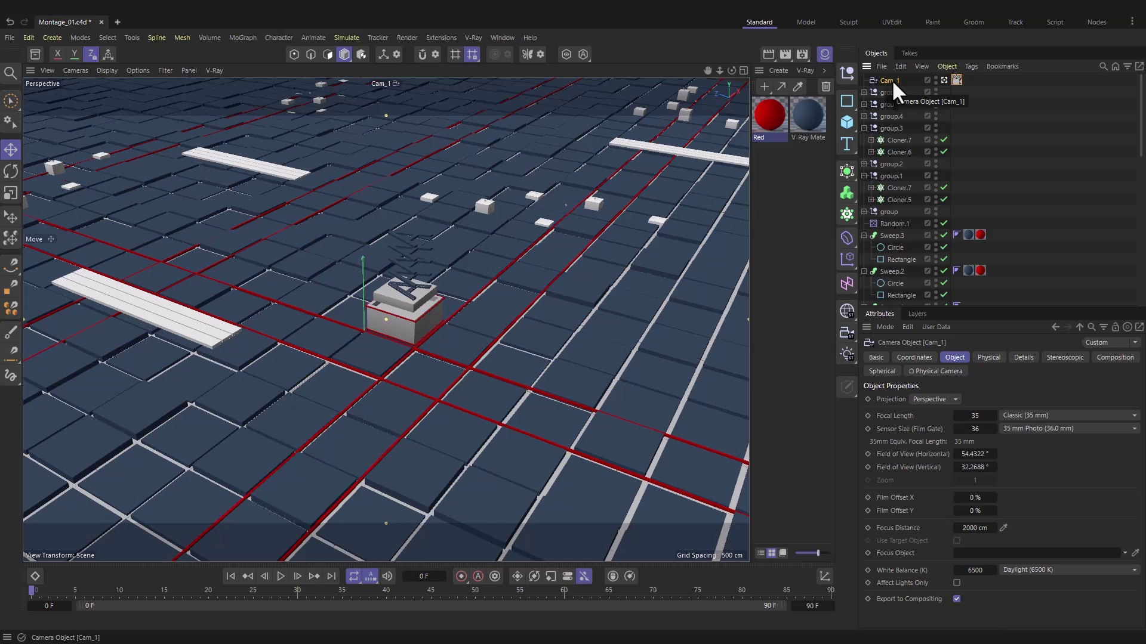
Step: Enable the Grid and Crosshair composition helpers on Cam_1 and center the letter A box in the frame
{"action": "left_click", "coordinate": [936, 372]}
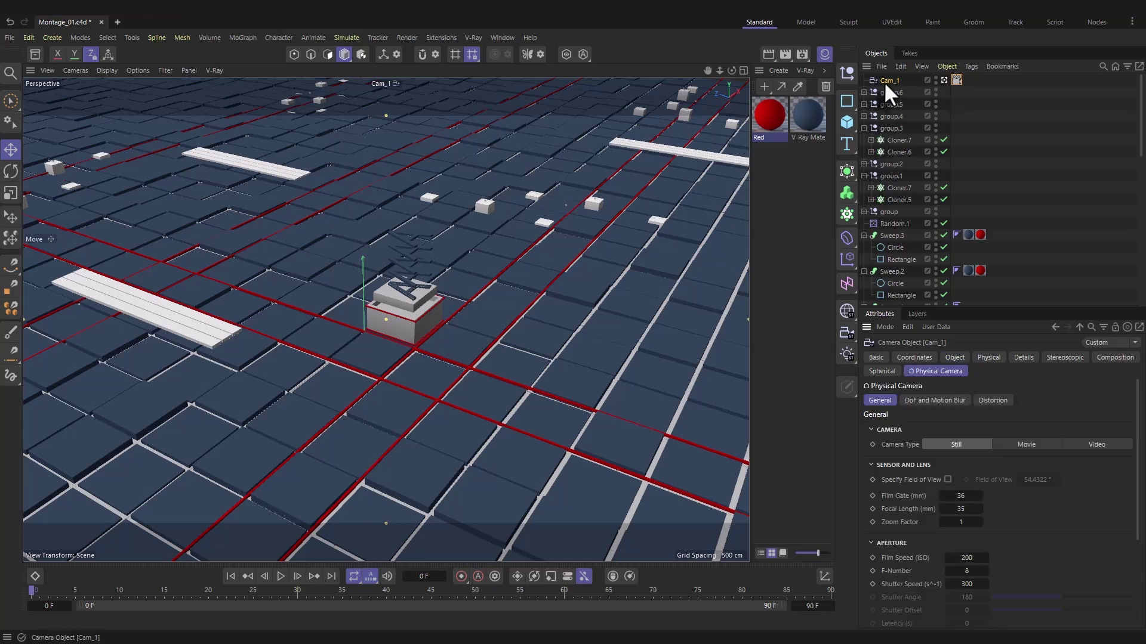
{"action": "left_click", "coordinate": [1112, 356]}
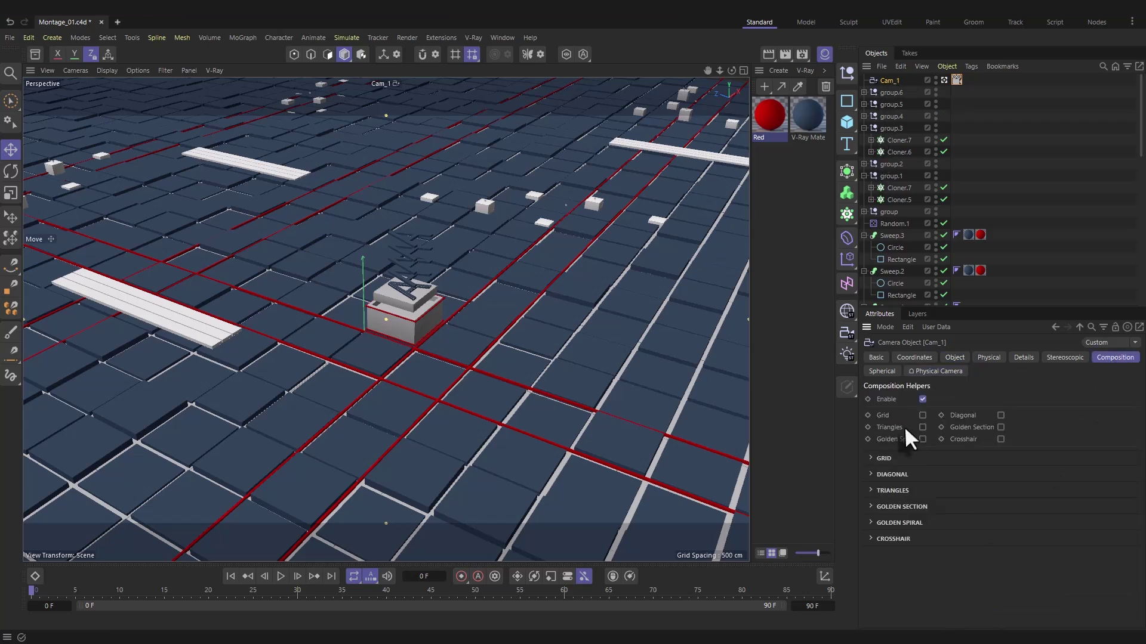
{"action": "left_click", "coordinate": [923, 415]}
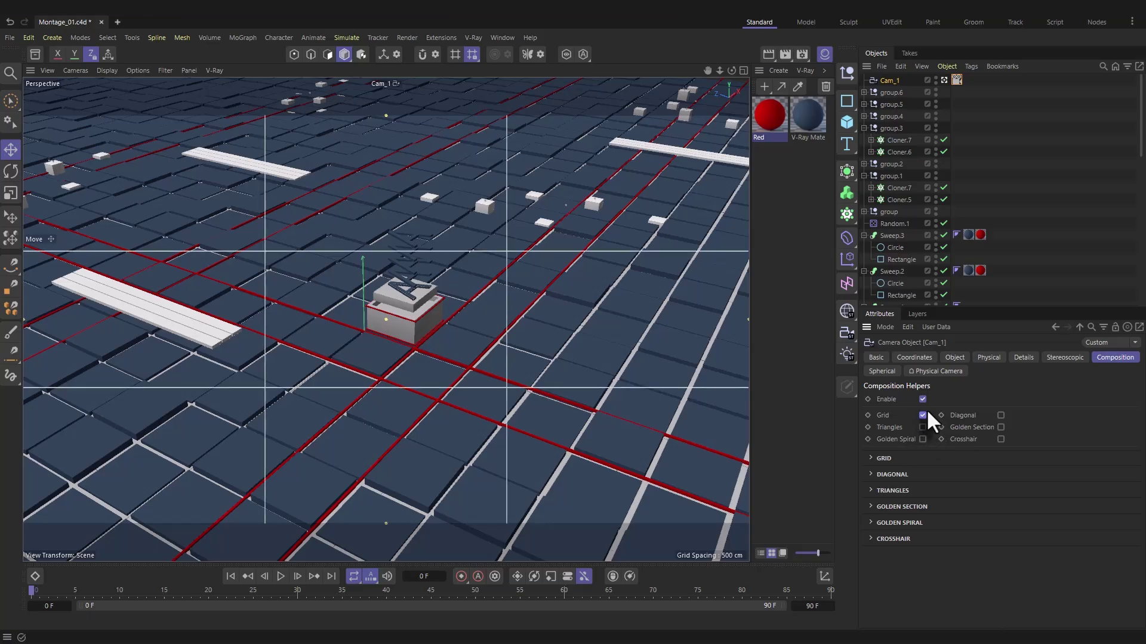
{"action": "left_click", "coordinate": [1000, 439]}
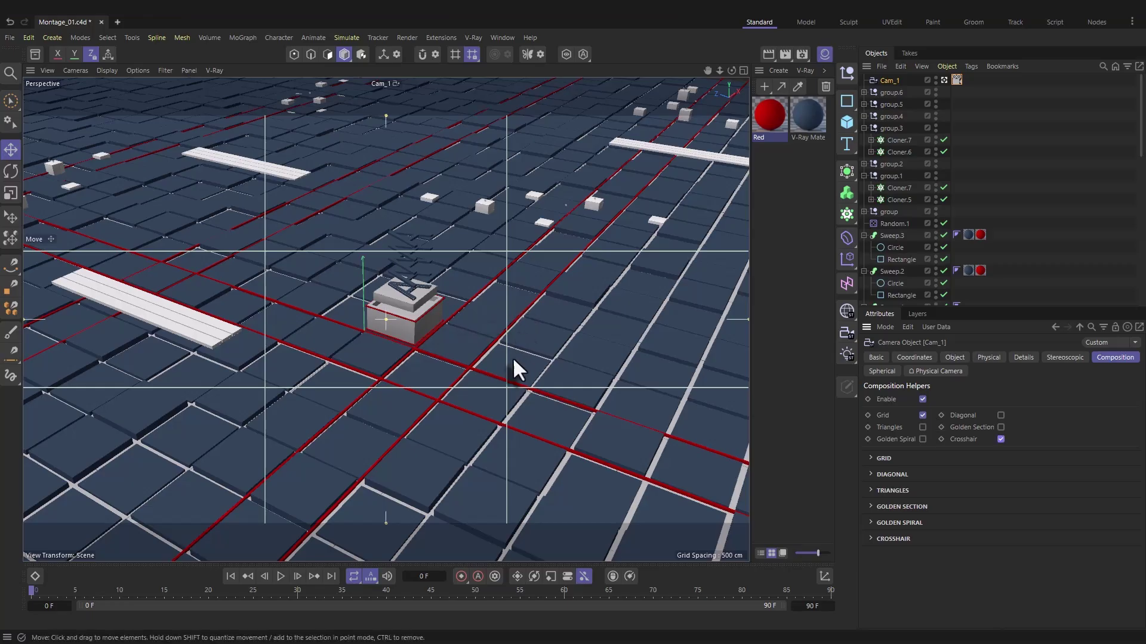
{"action": "middle_click", "coordinate": [525, 346]}
{"action": "middle_click", "coordinate": [382, 286]}
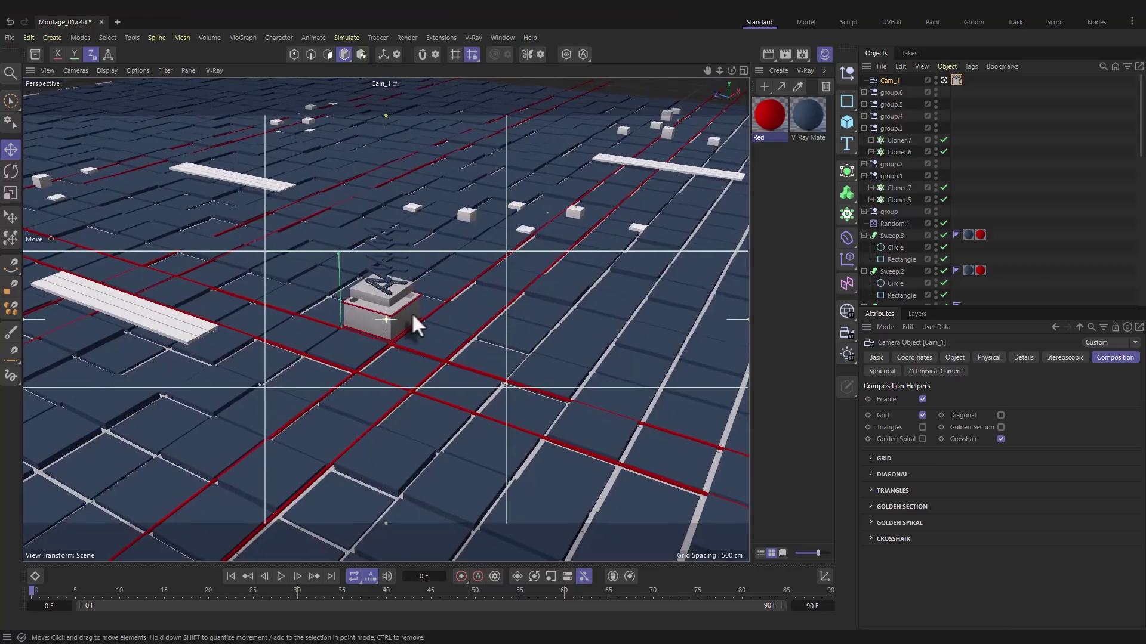
Step: Duplicate Cam_1 as Cam_2, look through it and move it closer to the letter A box
{"action": "left_click_drag", "start_coordinate": [887, 81], "coordinate": [889, 77], "text": "ctrl"}
{"action": "double_click", "coordinate": [889, 81]}
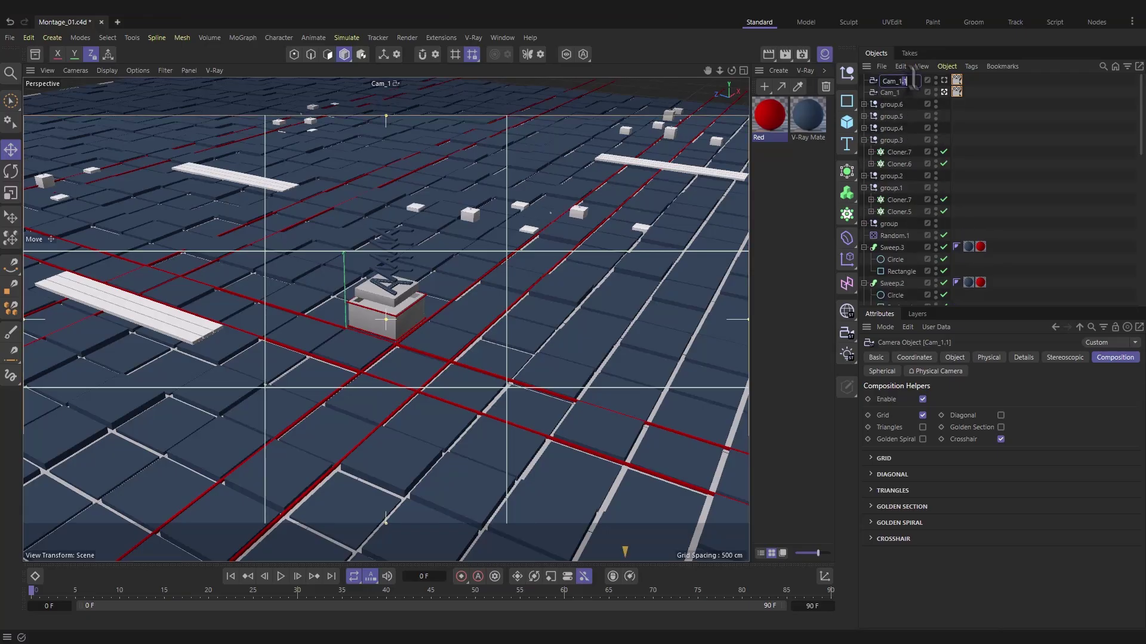
{"action": "type", "text": "2"}
{"action": "key", "text": "Return"}
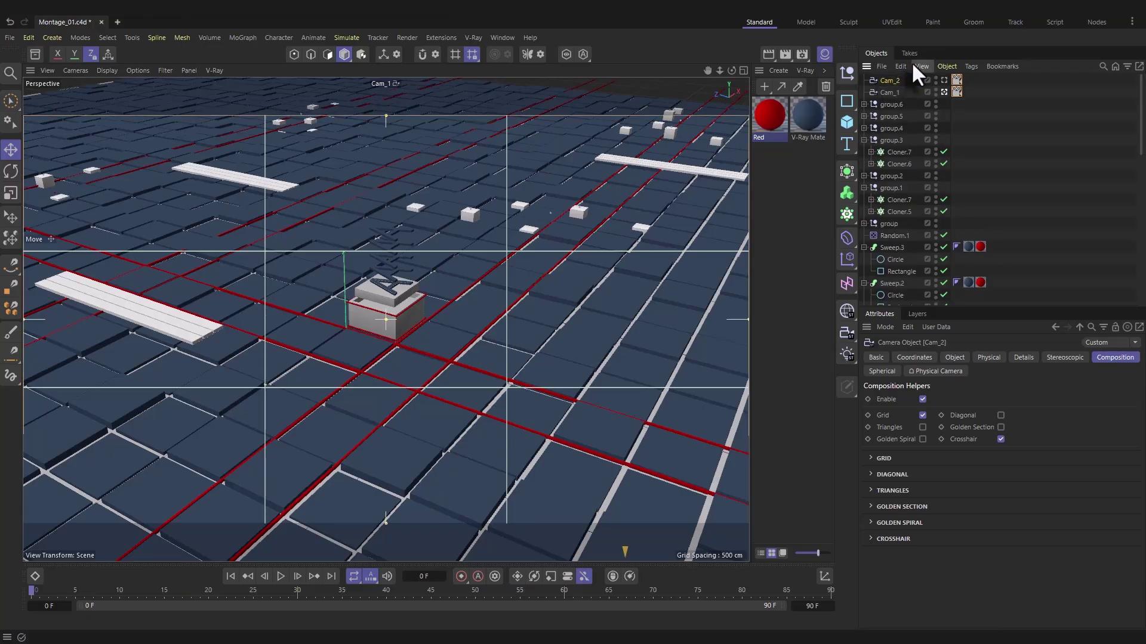
{"action": "left_click", "coordinate": [944, 81]}
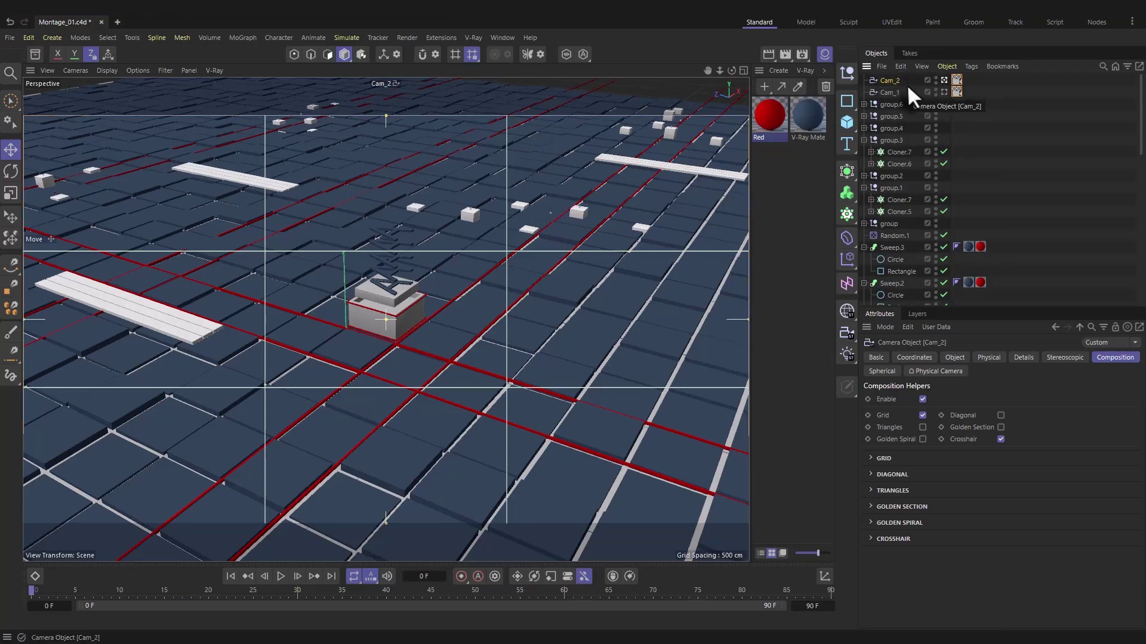
{"action": "scroll", "coordinate": [387, 326], "scroll_direction": "up", "scroll_amount": 8}
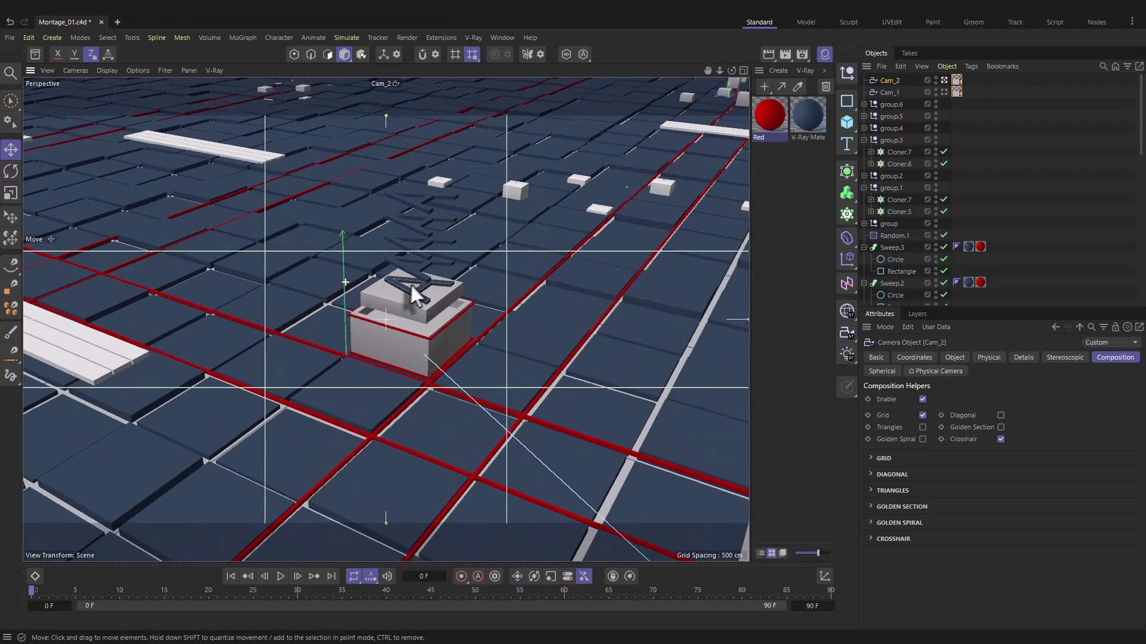
Step: Duplicate Cam_2 as Cam_3 and move it in to a close-up of the letter A on its box
{"action": "key", "text": "ctrl+c"}
{"action": "key", "text": "ctrl+v"}
{"action": "double_click", "coordinate": [898, 80]}
{"action": "type", "text": "Cam_3"}
{"action": "key", "text": "Return"}
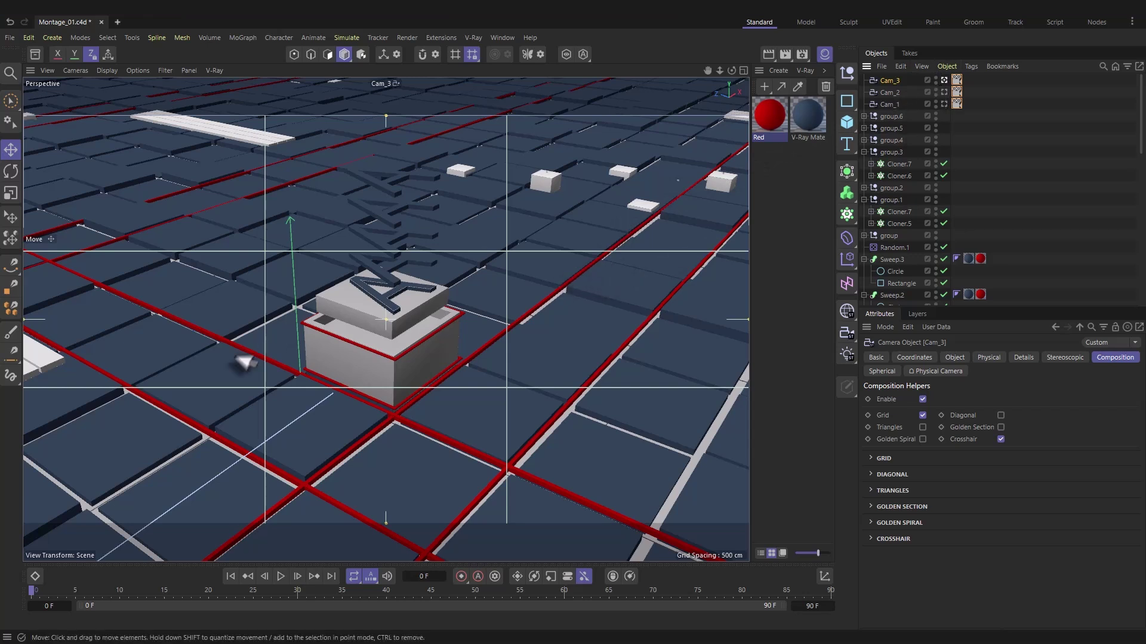
{"action": "scroll", "coordinate": [284, 361], "scroll_direction": "up", "scroll_amount": 10}
{"action": "scroll", "coordinate": [291, 389], "scroll_direction": "up", "scroll_amount": 10}
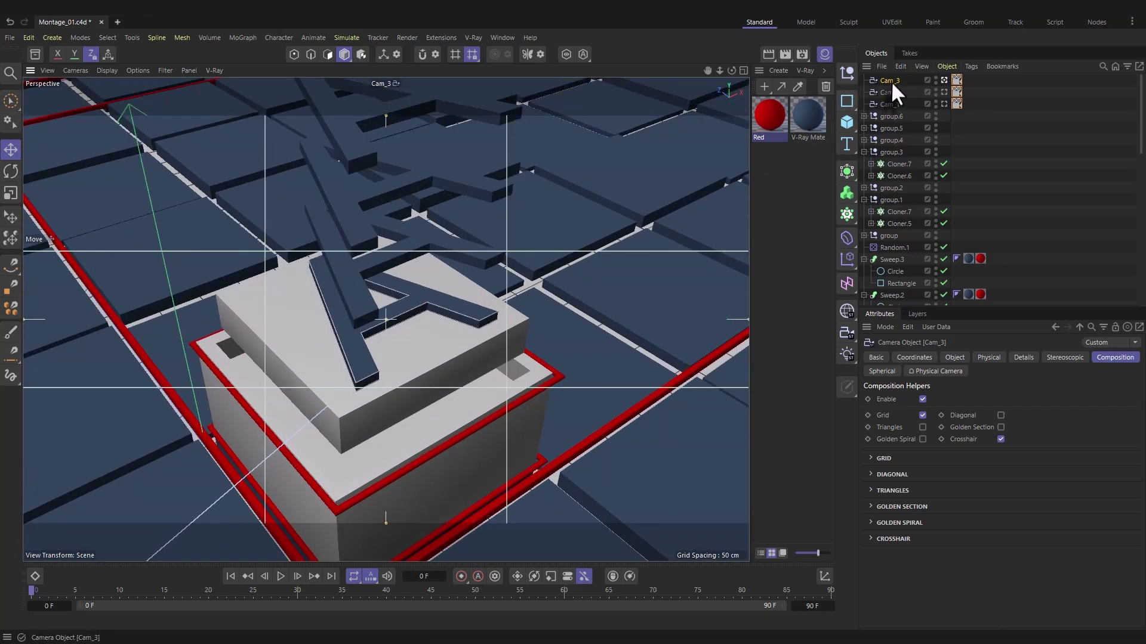
Step: Duplicate Cam_3 as Cam_4, look through it and push in until the light surface inside the letter A fills the frame
{"action": "key", "text": "ctrl+c"}
{"action": "key", "text": "ctrl+v"}
{"action": "double_click", "coordinate": [904, 81]}
{"action": "type", "text": "4"}
{"action": "key", "text": "Return"}
{"action": "left_click", "coordinate": [944, 80]}
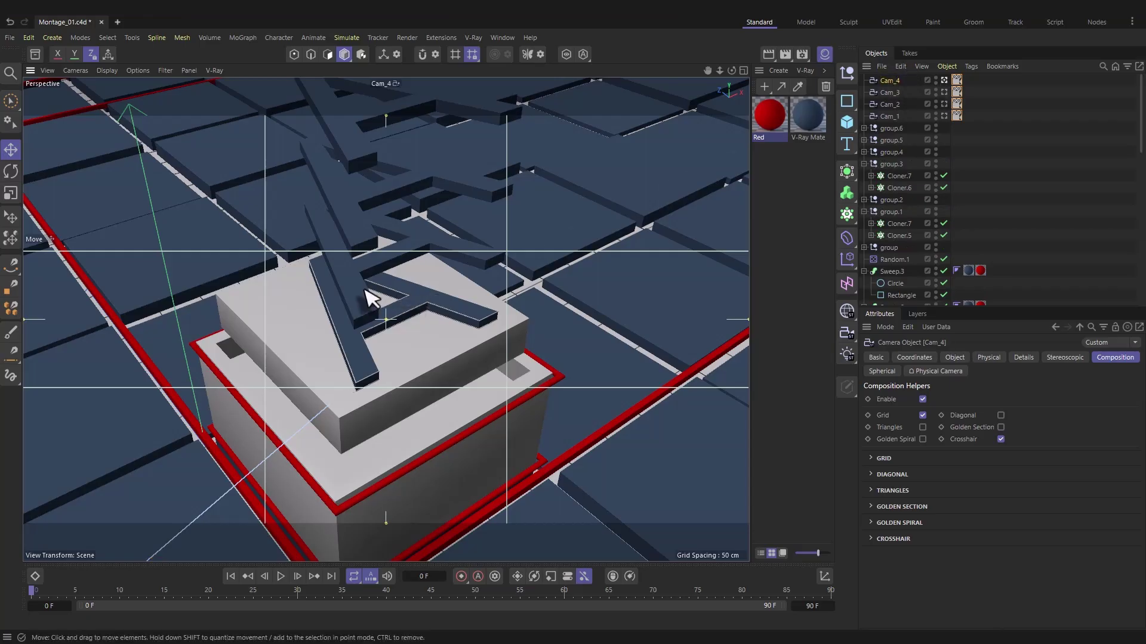
{"action": "scroll", "coordinate": [512, 304], "scroll_direction": "up", "scroll_amount": 10}
{"action": "scroll", "coordinate": [513, 309], "scroll_direction": "up", "scroll_amount": 10}
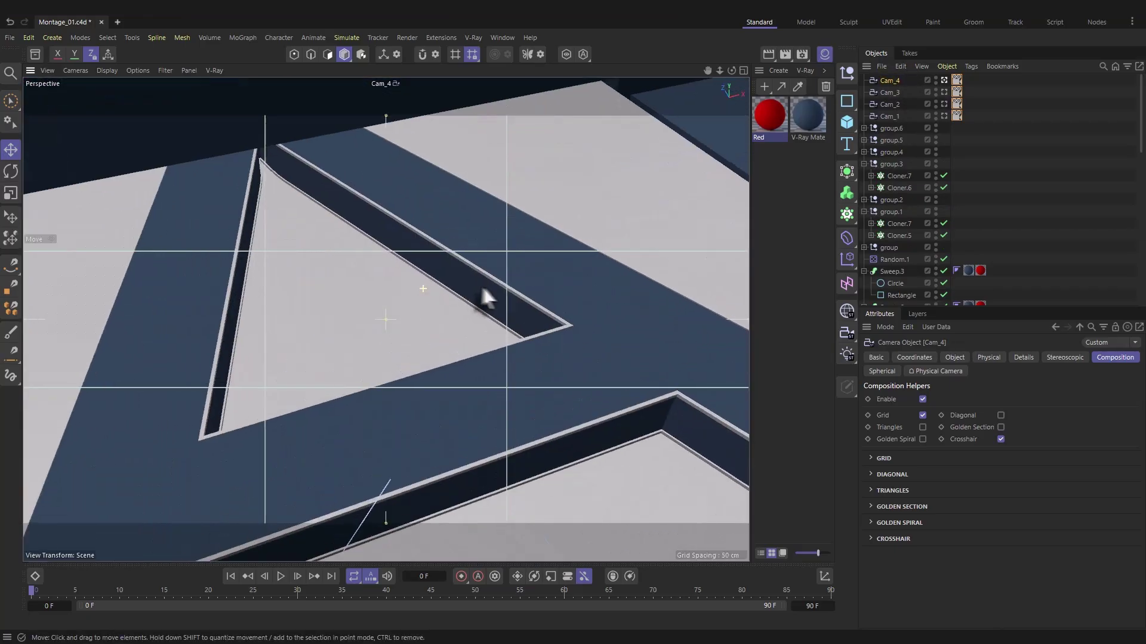
{"action": "scroll", "coordinate": [418, 346], "scroll_direction": "up", "scroll_amount": 10}
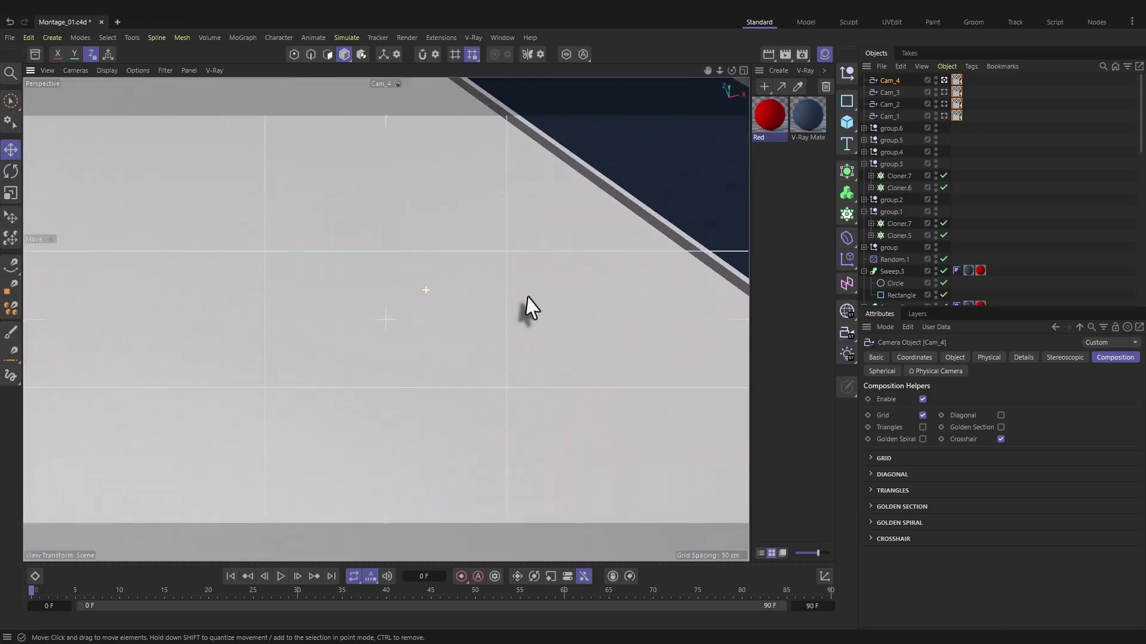
{"action": "scroll", "coordinate": [572, 346], "scroll_direction": "up", "scroll_amount": 3}
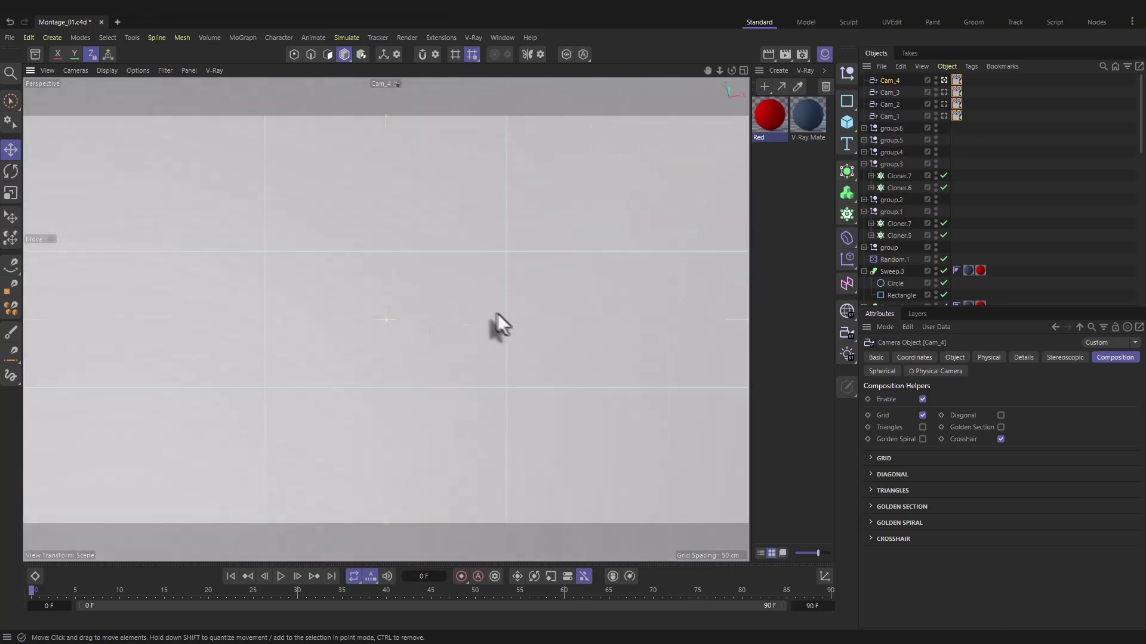
Step: Switch to the Default Camera and check the positions of Cam_1 to Cam_4 around the letter box
{"action": "left_click", "coordinate": [388, 85]}
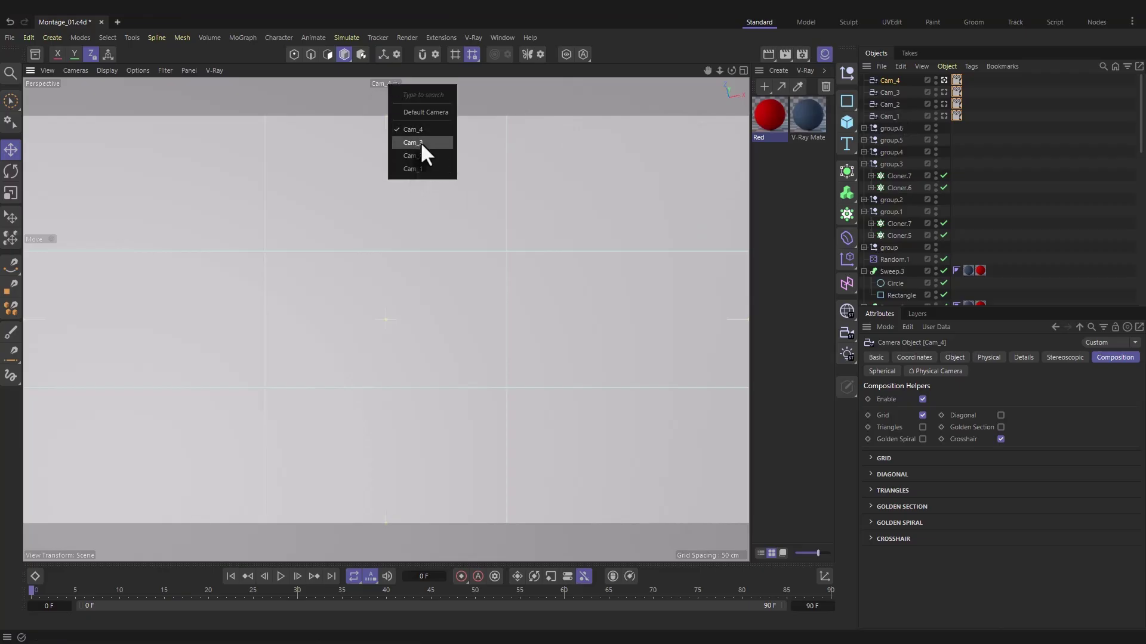
{"action": "left_click", "coordinate": [416, 113]}
{"action": "left_click_drag", "start_coordinate": [461, 221], "coordinate": [525, 269], "text": "alt"}
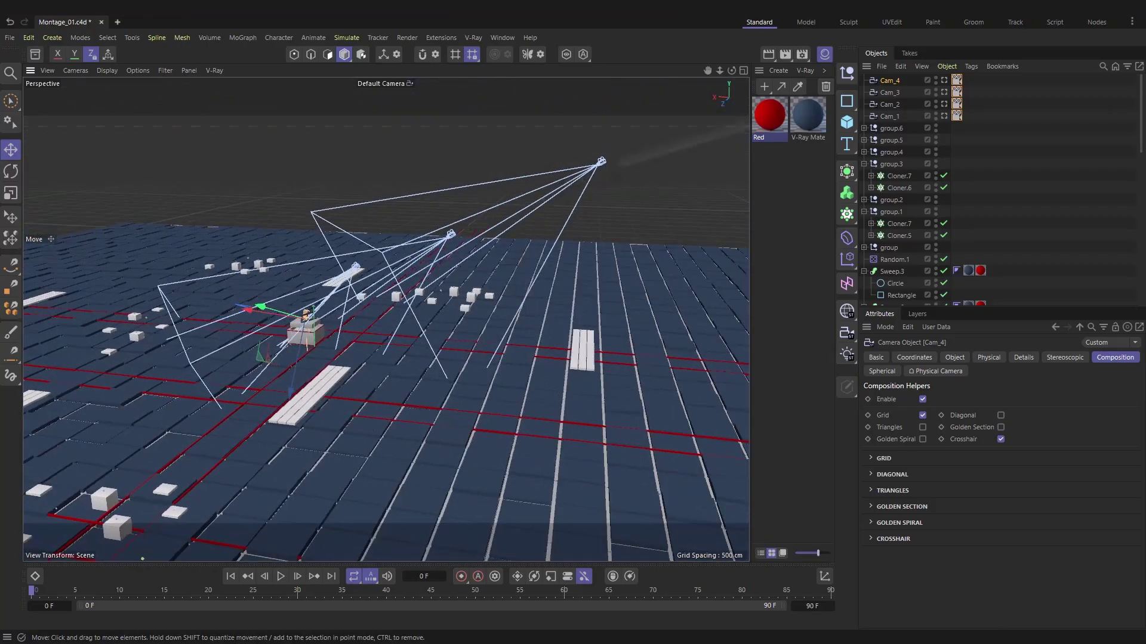
{"action": "left_click", "coordinate": [892, 116]}
{"action": "left_click", "coordinate": [895, 105]}
{"action": "left_click", "coordinate": [895, 93]}
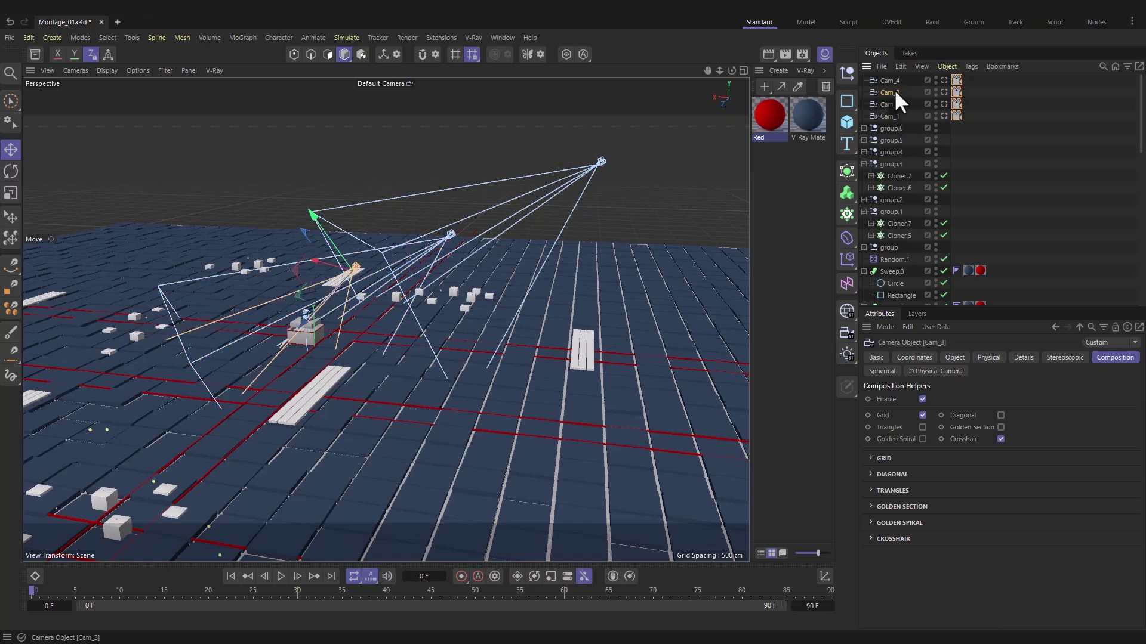
{"action": "left_click", "coordinate": [887, 80]}
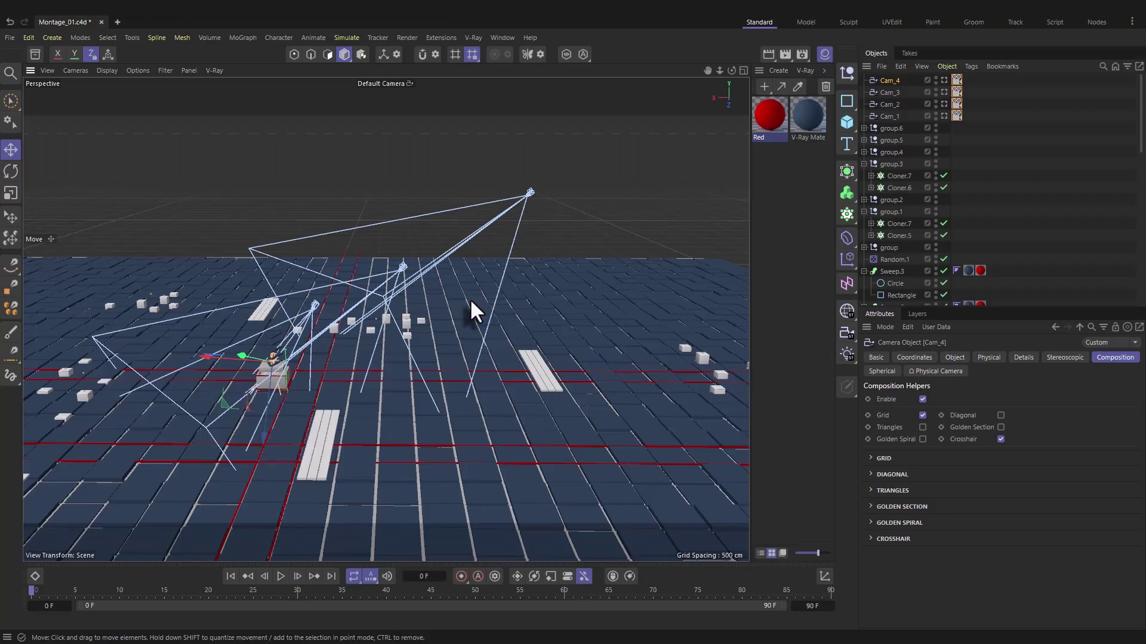
{"action": "scroll", "coordinate": [310, 295], "scroll_direction": "up", "scroll_amount": 3}
{"action": "scroll", "coordinate": [490, 358], "scroll_direction": "down", "scroll_amount": 1}
{"action": "scroll", "coordinate": [456, 358], "scroll_direction": "down", "scroll_amount": 3}
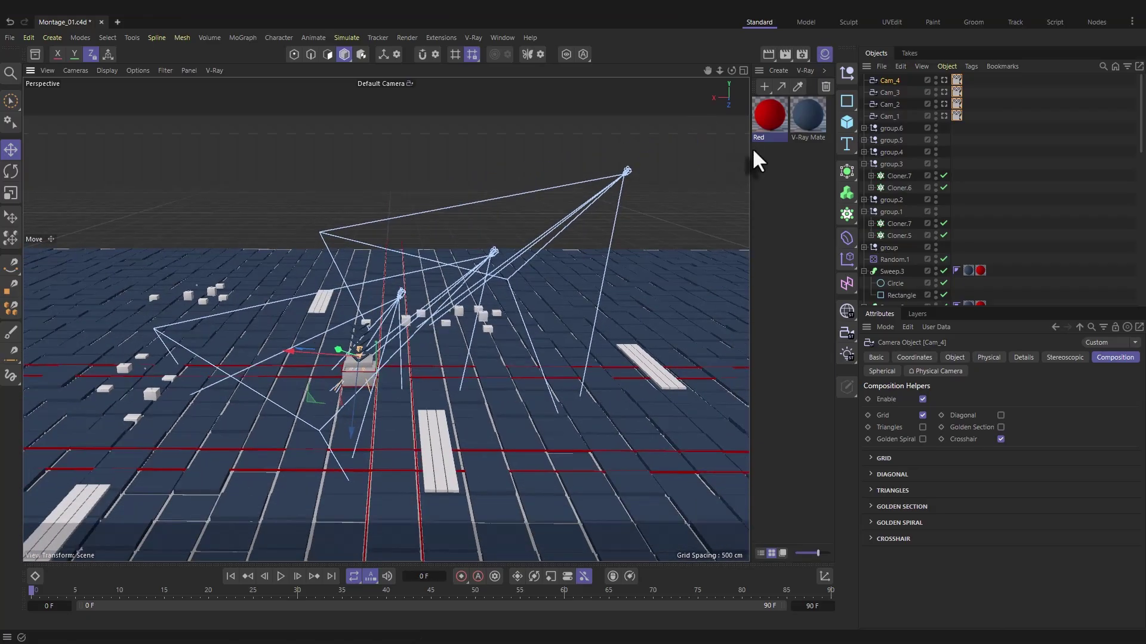
{"action": "left_click_drag", "start_coordinate": [704, 173], "coordinate": [426, 318], "text": "alt"}
Step: Select Cam_1 through Cam_4 and create a Camera Morph from them
{"action": "left_click", "coordinate": [889, 116]}
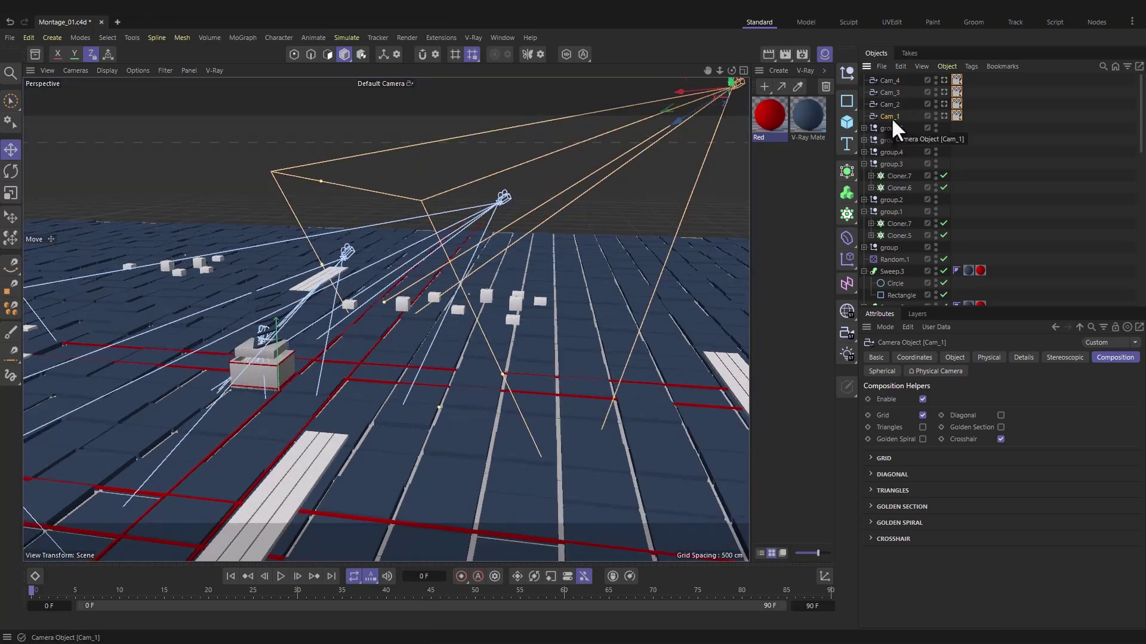
{"action": "left_click", "coordinate": [892, 81], "text": "shift"}
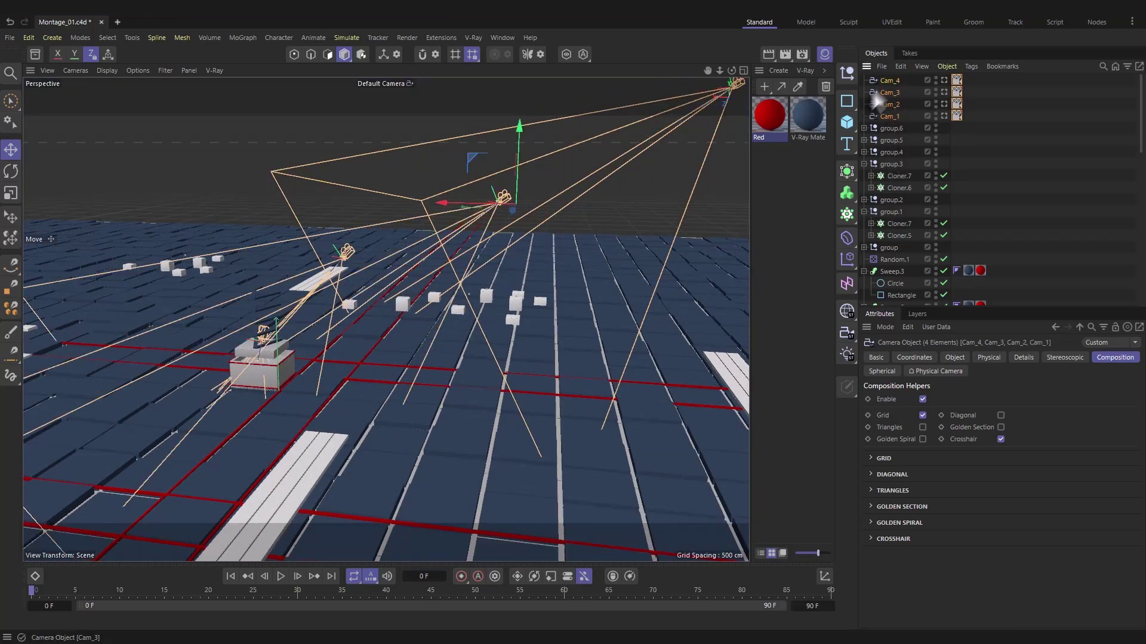
{"action": "left_click", "coordinate": [51, 38]}
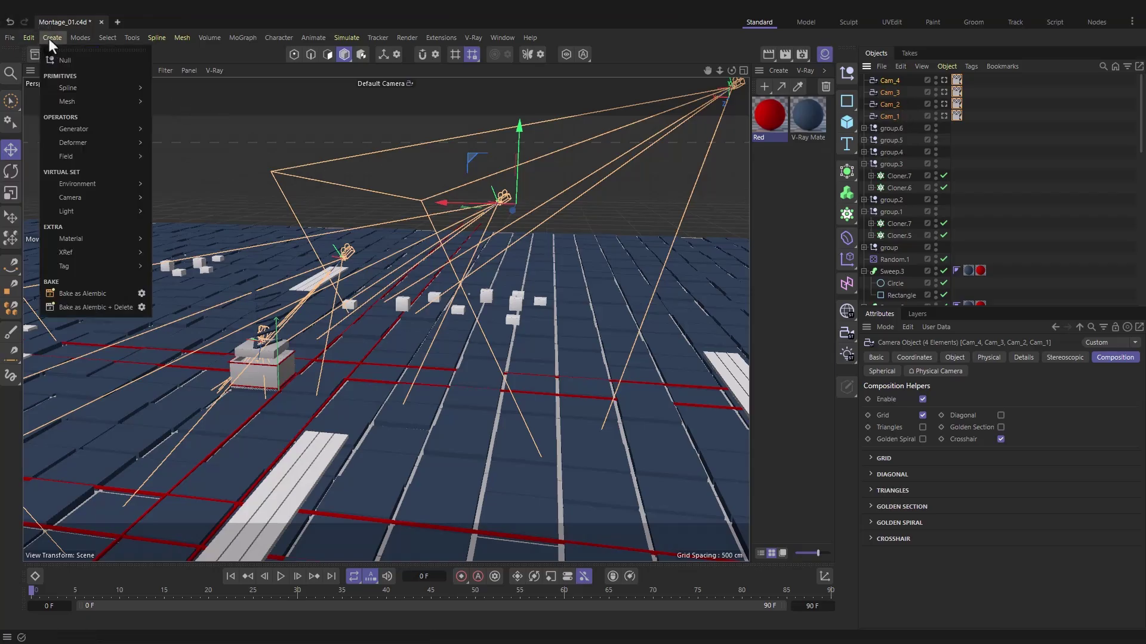
{"action": "mouse_move", "coordinate": [101, 198]}
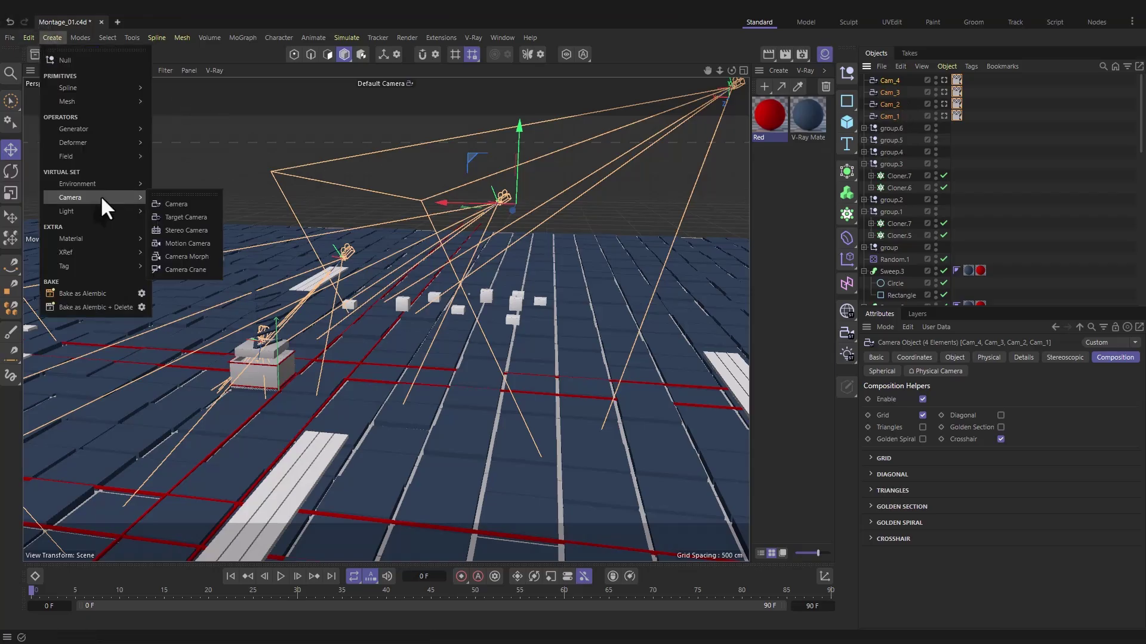
{"action": "left_click", "coordinate": [174, 257]}
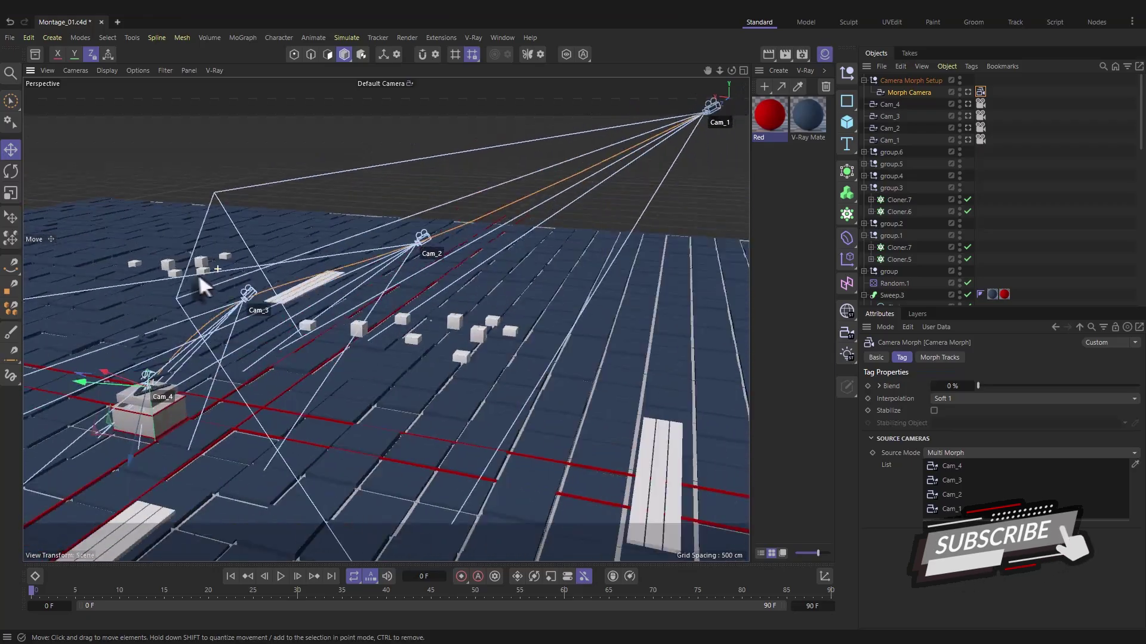
Step: Inspect the morph path linking the four cameras and look through the Morph Camera
{"action": "left_click_drag", "start_coordinate": [198, 273], "coordinate": [302, 288], "text": "alt"}
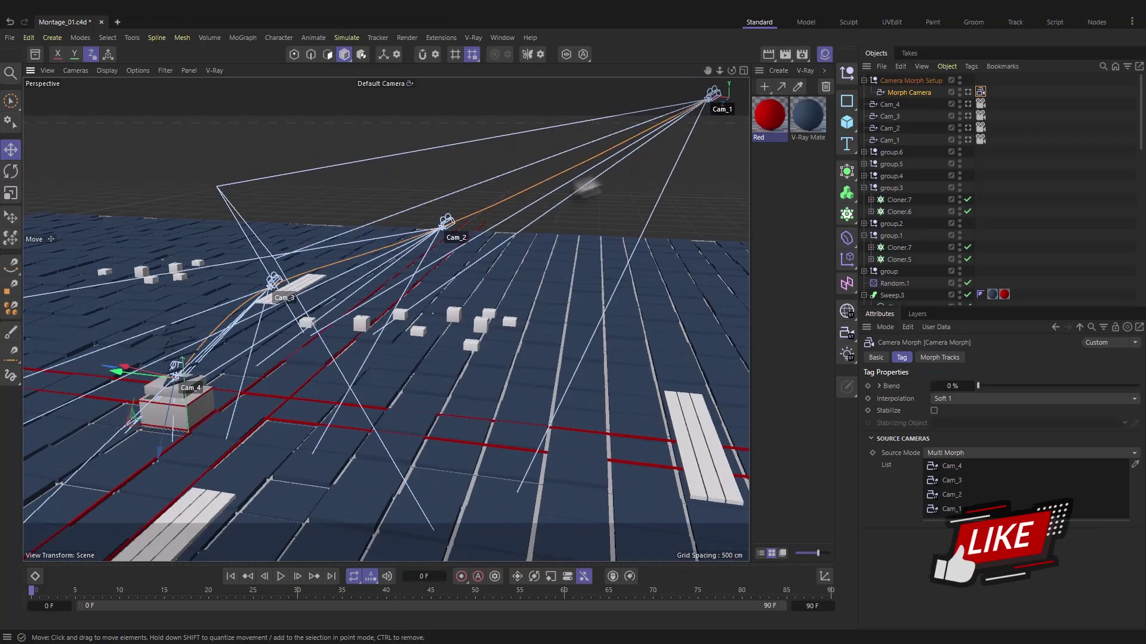
{"action": "left_click_drag", "start_coordinate": [472, 245], "coordinate": [525, 203], "text": "alt"}
{"action": "left_click", "coordinate": [499, 154]}
{"action": "left_click_drag", "start_coordinate": [583, 178], "coordinate": [468, 231]}
{"action": "left_click", "coordinate": [919, 93]}
{"action": "left_click", "coordinate": [968, 93]}
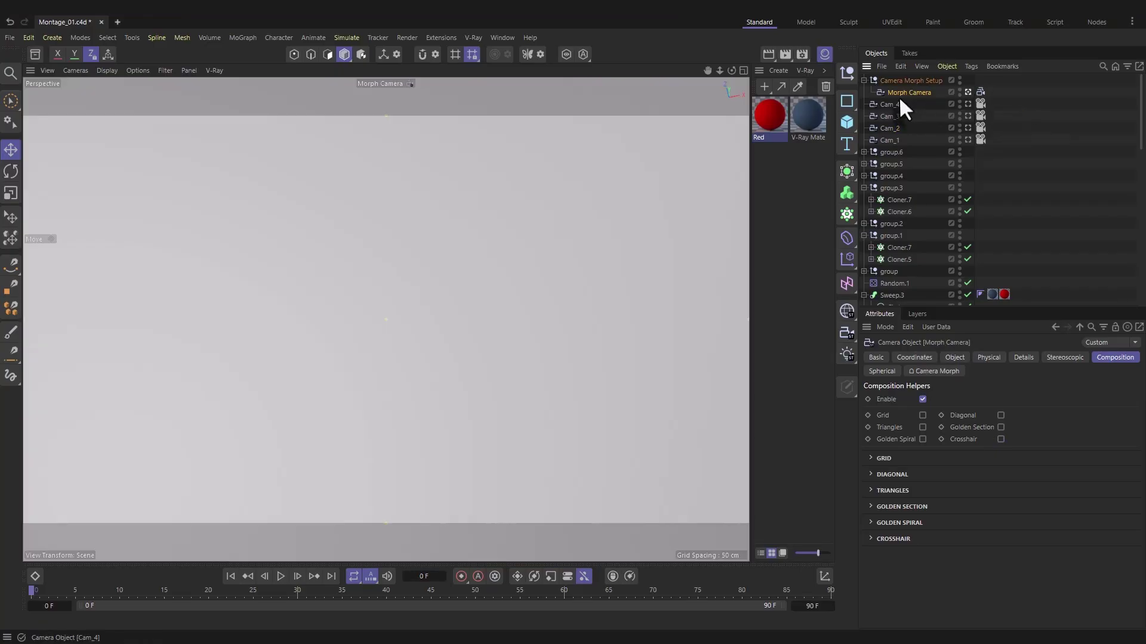
Step: Set the Camera Morph Blend to 100%, start the timeline at frame 1 and keyframe the Blend there
{"action": "left_click", "coordinate": [980, 92]}
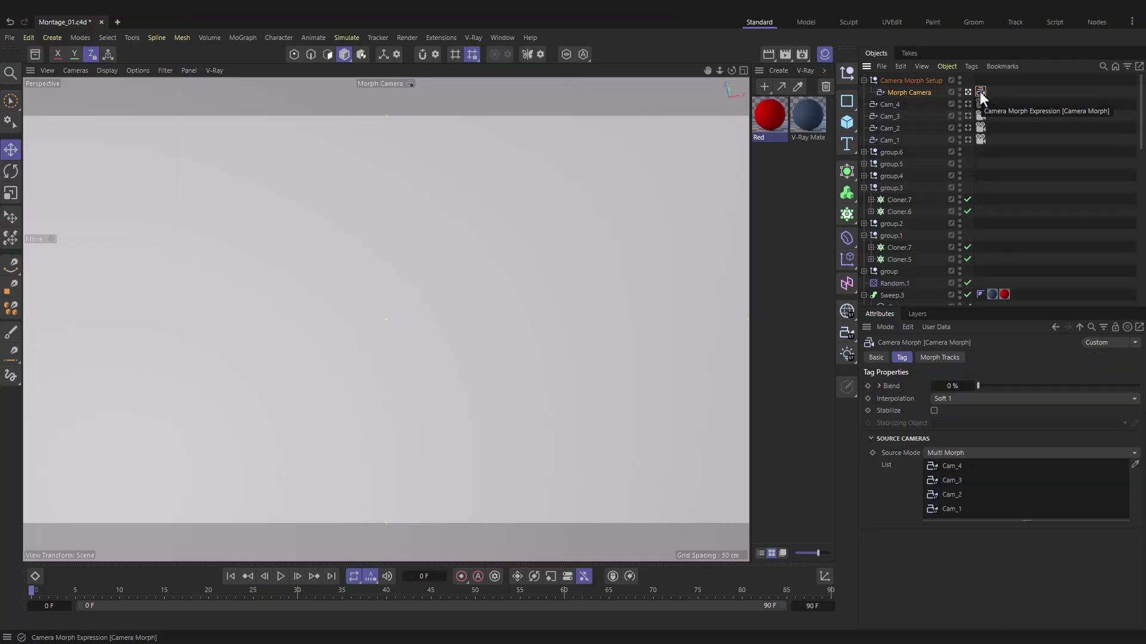
{"action": "left_click", "coordinate": [868, 386]}
{"action": "left_click_drag", "start_coordinate": [977, 386], "coordinate": [1139, 386]}
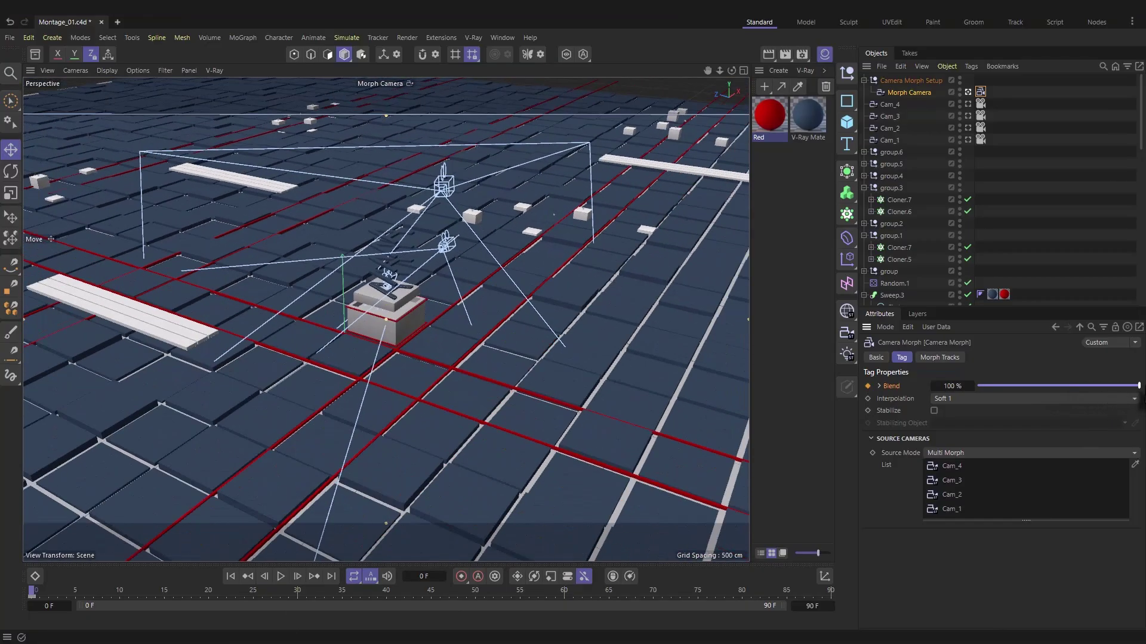
{"action": "left_click", "coordinate": [868, 386]}
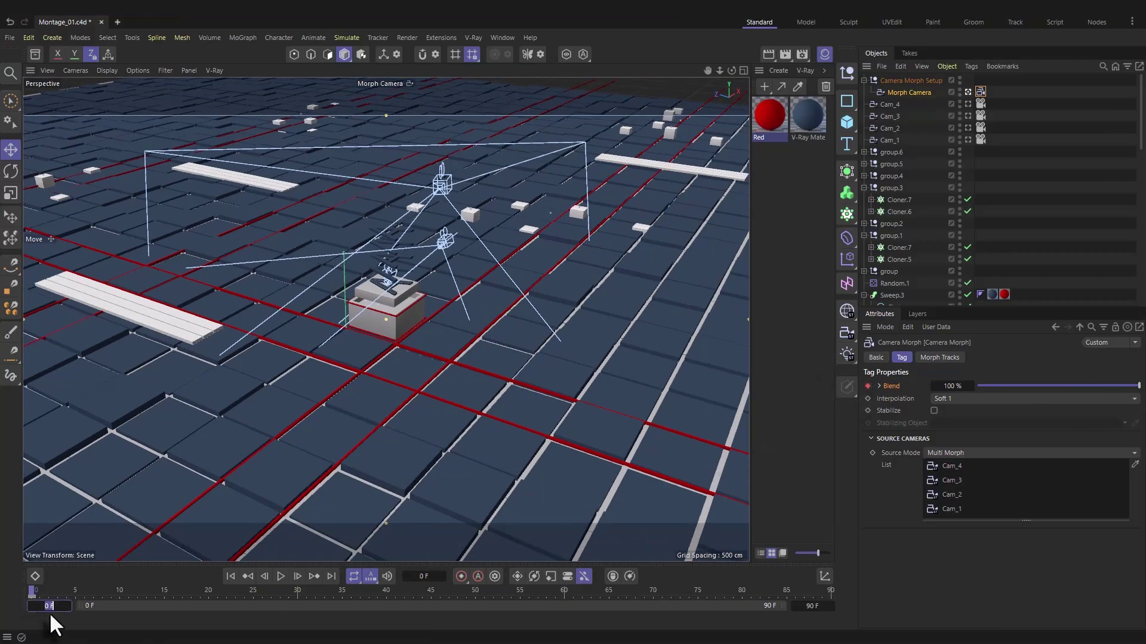
{"action": "type", "text": "1"}
{"action": "key", "text": "Return"}
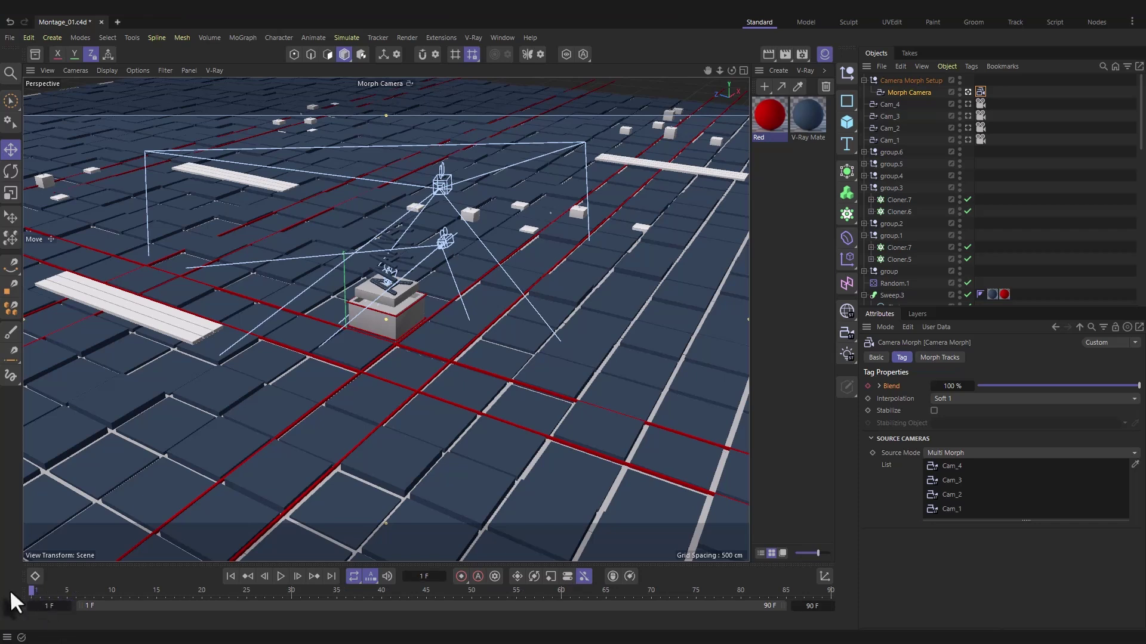
{"action": "left_click", "coordinate": [867, 386]}
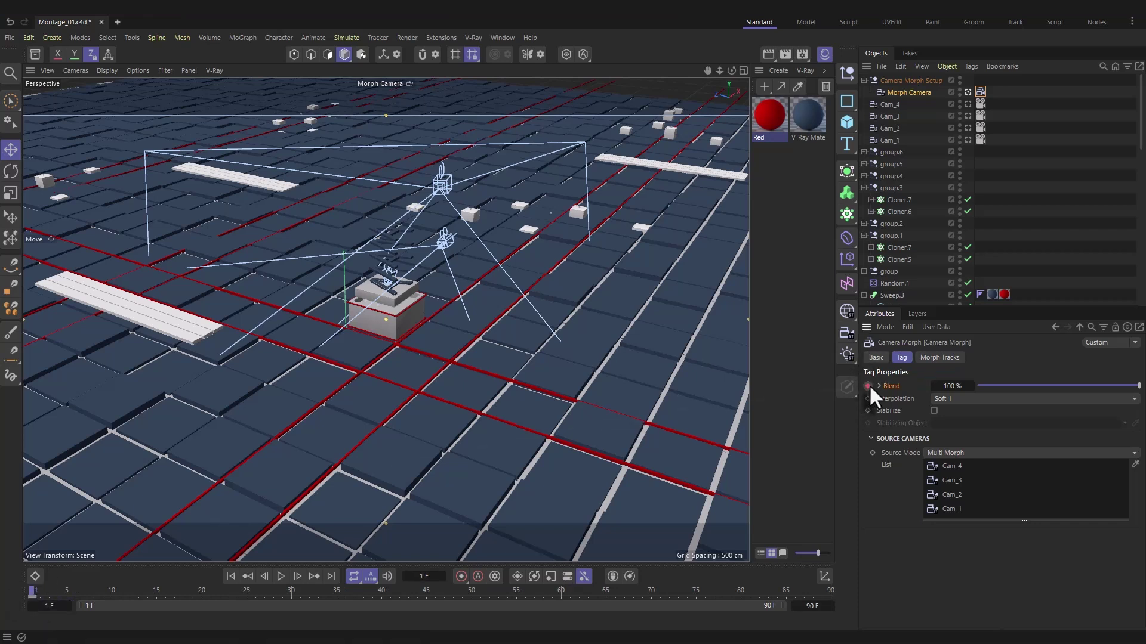
Step: Keyframe the Camera Morph Blend at 0% on frame 90 and play the animation from frame 1
{"action": "left_click_drag", "start_coordinate": [33, 590], "coordinate": [853, 580]}
{"action": "left_click_drag", "start_coordinate": [1028, 385], "coordinate": [938, 403]}
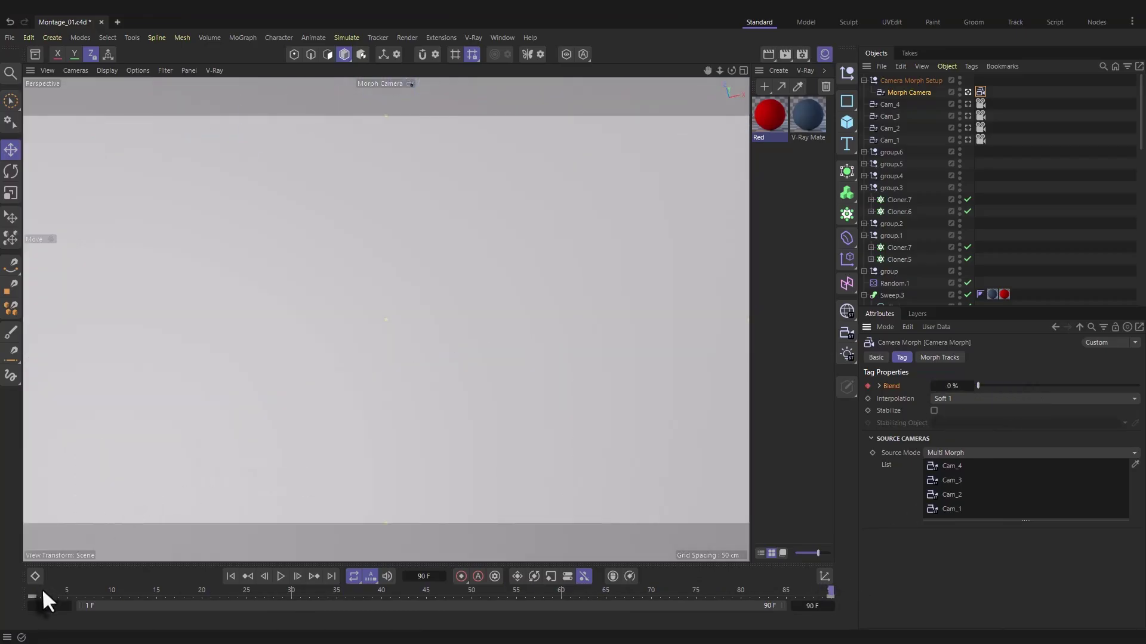
{"action": "left_click_drag", "start_coordinate": [43, 591], "coordinate": [12, 601]}
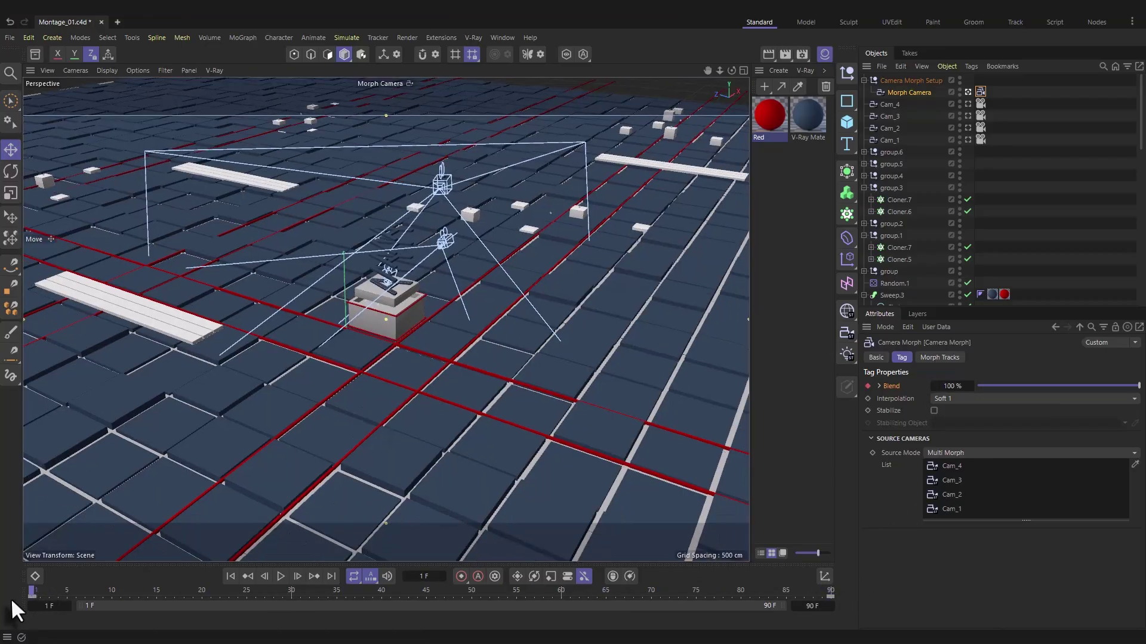
{"action": "left_click", "coordinate": [280, 577]}
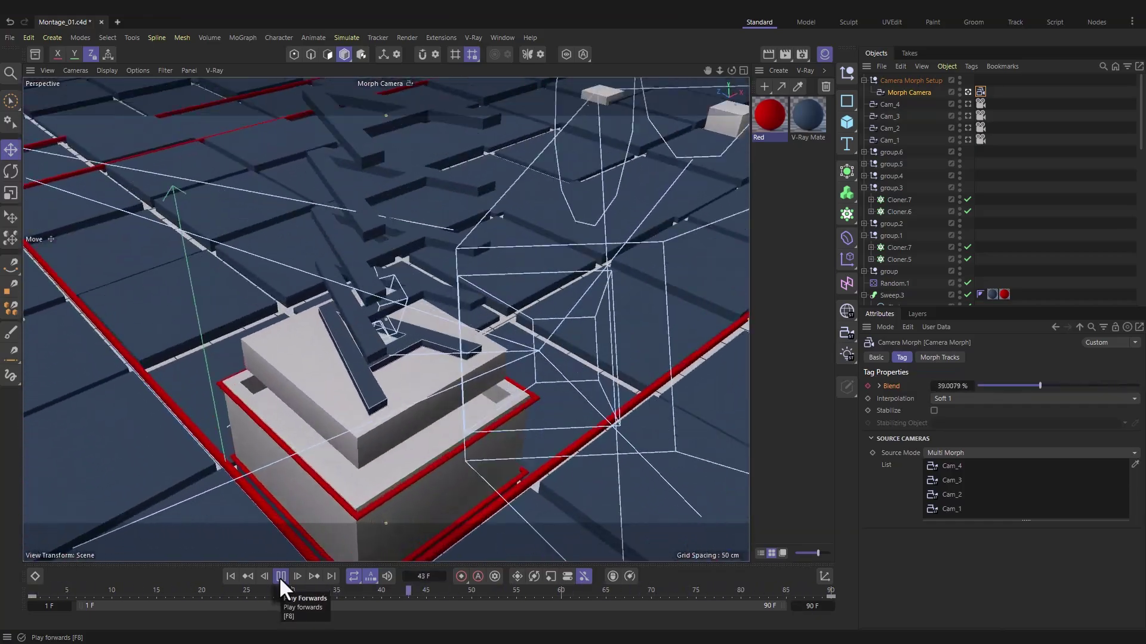
{"action": "left_click", "coordinate": [281, 576]}
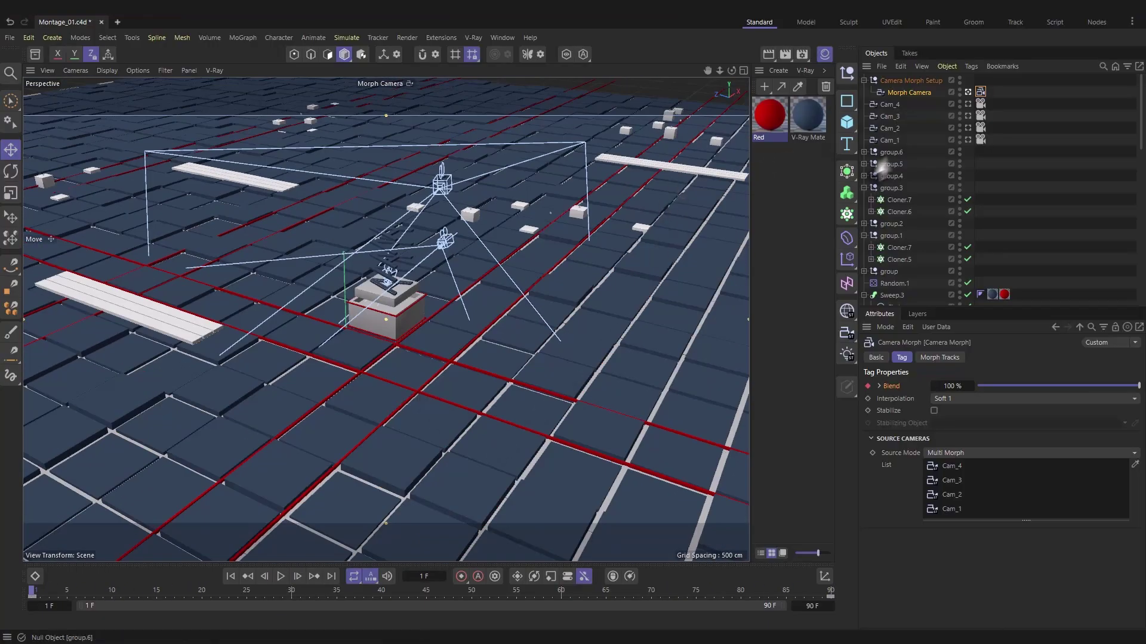
Step: Look through Cam_1, set its bank rotation (R.B) to -35° and reframe it as a steeper, higher view of the letter box
{"action": "left_click", "coordinate": [889, 141]}
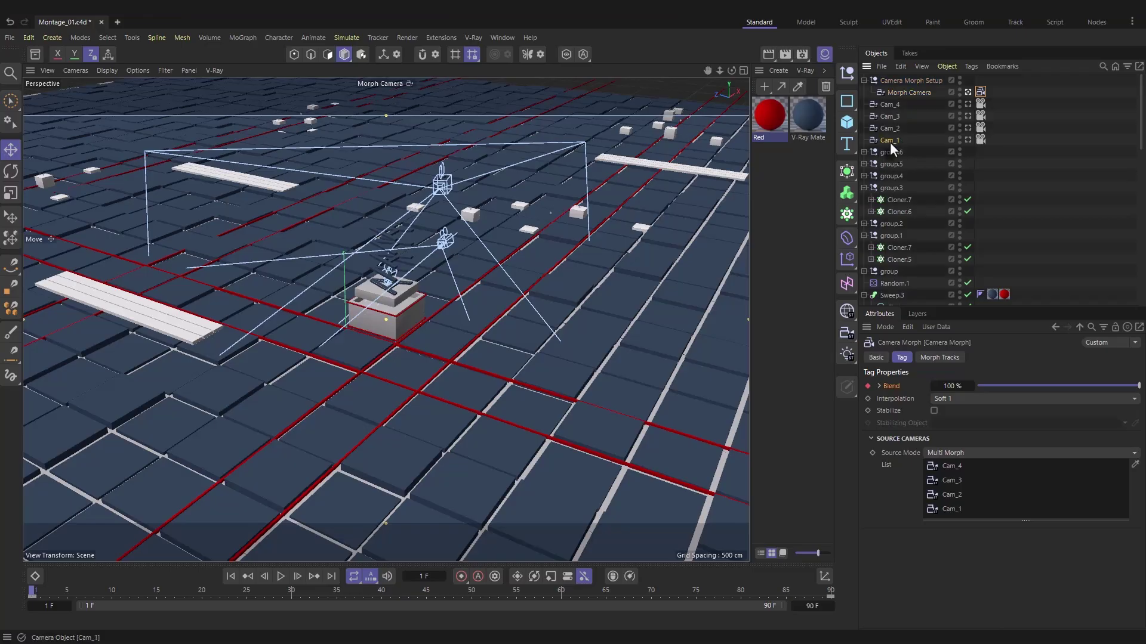
{"action": "left_click", "coordinate": [968, 140]}
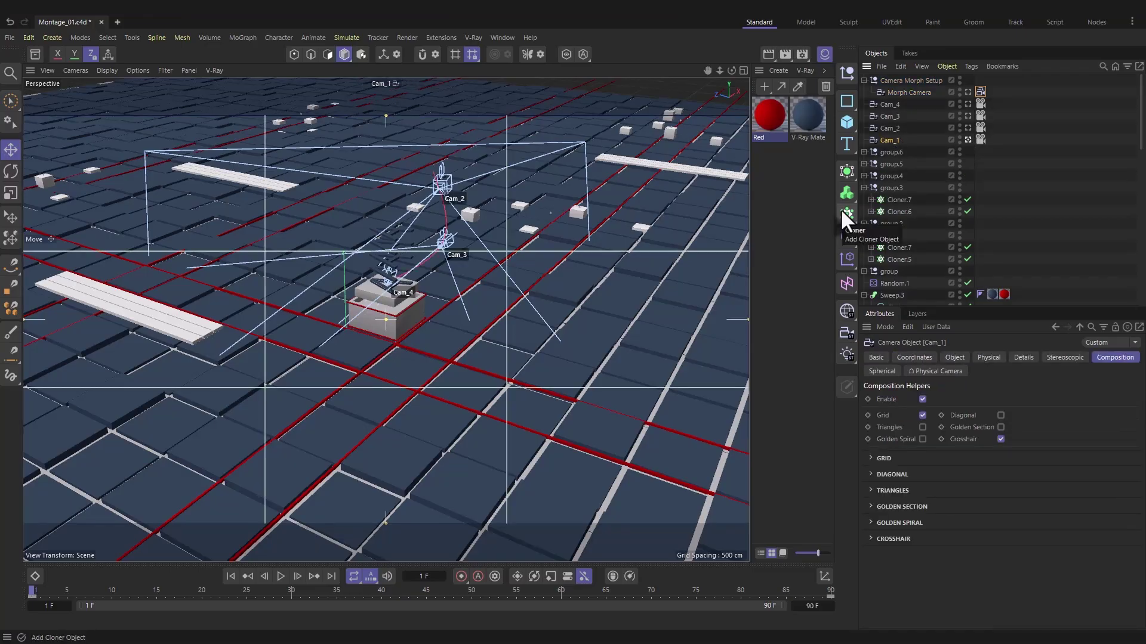
{"action": "left_click", "coordinate": [907, 356]}
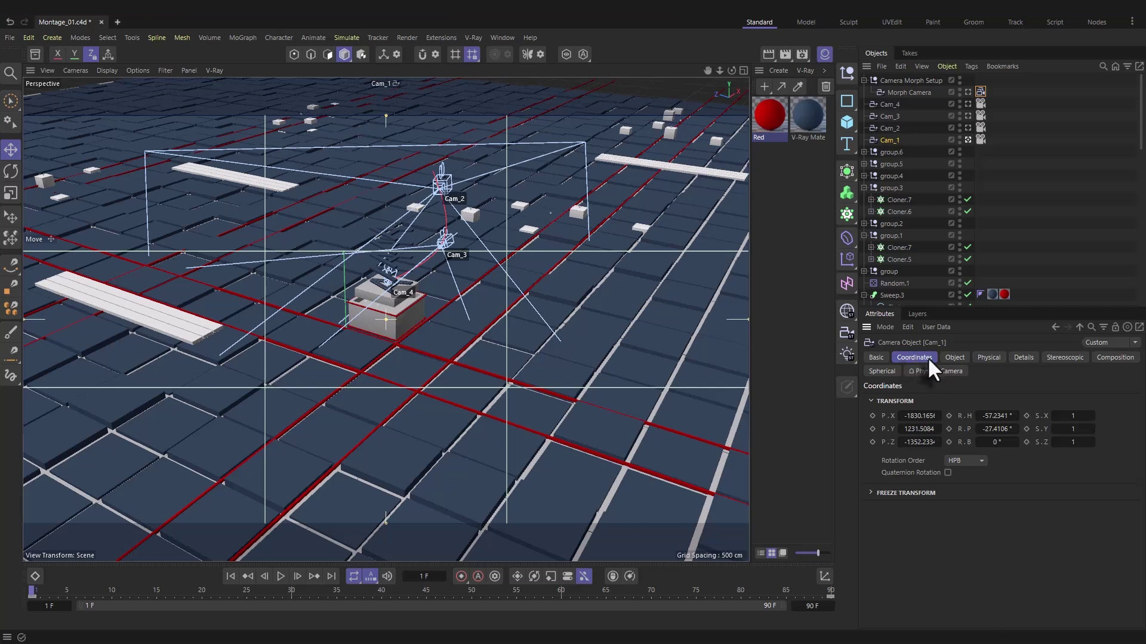
{"action": "left_click_drag", "start_coordinate": [998, 443], "coordinate": [991, 442]}
{"action": "left_click_drag", "start_coordinate": [632, 412], "coordinate": [586, 417], "text": "alt"}
{"action": "left_click_drag", "start_coordinate": [991, 442], "coordinate": [987, 442]}
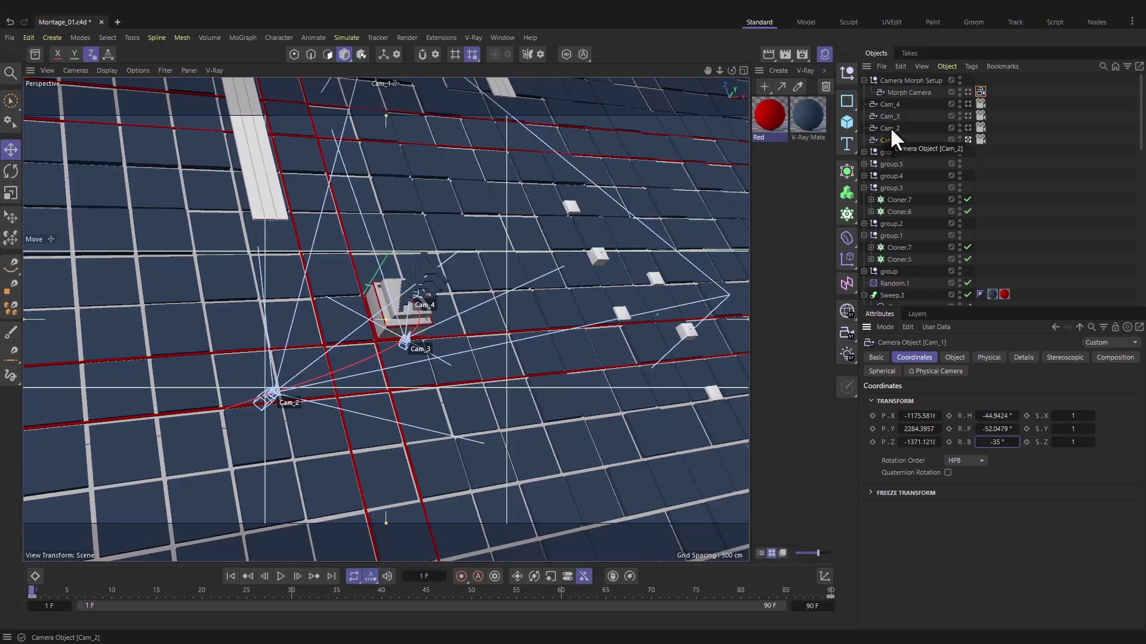
Step: Look through Cam_2 and orbit it slightly to adjust its framing of the letter box
{"action": "left_click", "coordinate": [968, 128]}
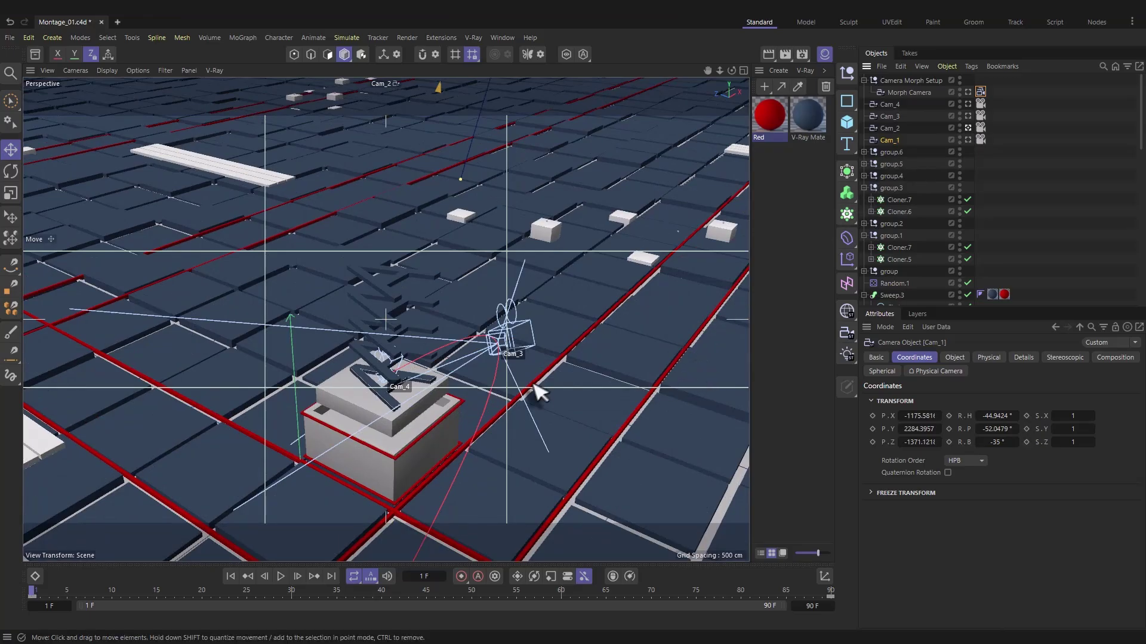
{"action": "left_click", "coordinate": [889, 129]}
{"action": "left_click_drag", "start_coordinate": [531, 346], "coordinate": [575, 388], "text": "alt"}
Step: Look through Cam_3, set its bank rotation (R.B) to 7° and move it closer to the letter A
{"action": "left_click", "coordinate": [889, 117]}
{"action": "left_click", "coordinate": [967, 116]}
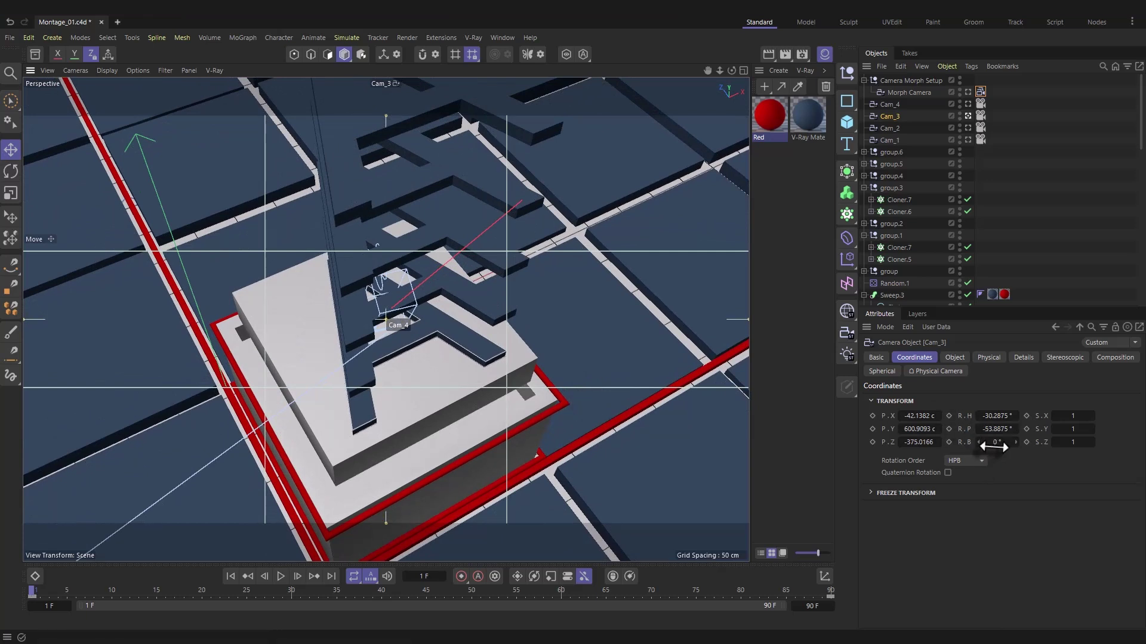
{"action": "left_click_drag", "start_coordinate": [995, 442], "coordinate": [1008, 442]}
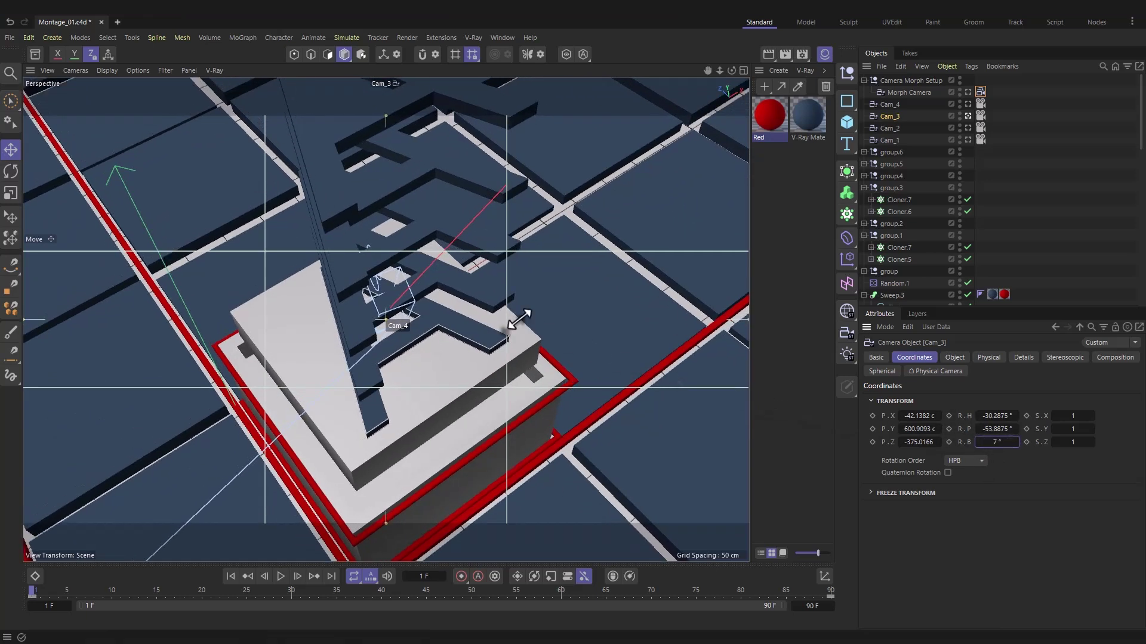
{"action": "scroll", "coordinate": [523, 327], "scroll_direction": "up", "scroll_amount": 4}
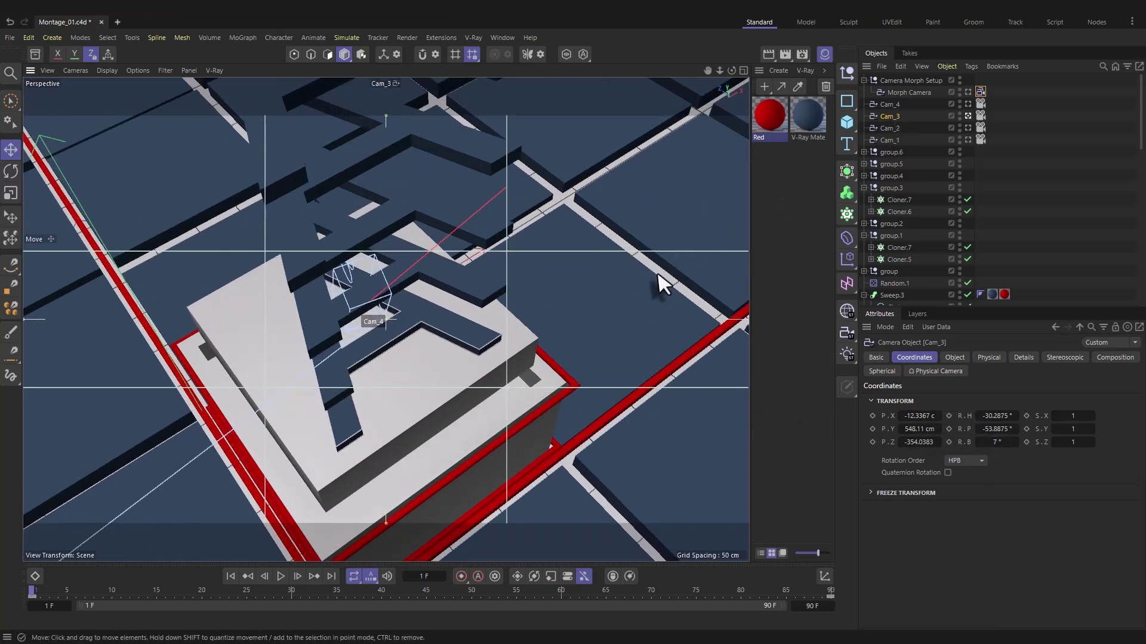
{"action": "scroll", "coordinate": [660, 281], "scroll_direction": "up", "scroll_amount": 2}
Step: Check the view through Cam_4, switch back to the Morph Camera and play the animation from frame 1
{"action": "left_click", "coordinate": [968, 104]}
{"action": "left_click", "coordinate": [892, 104]}
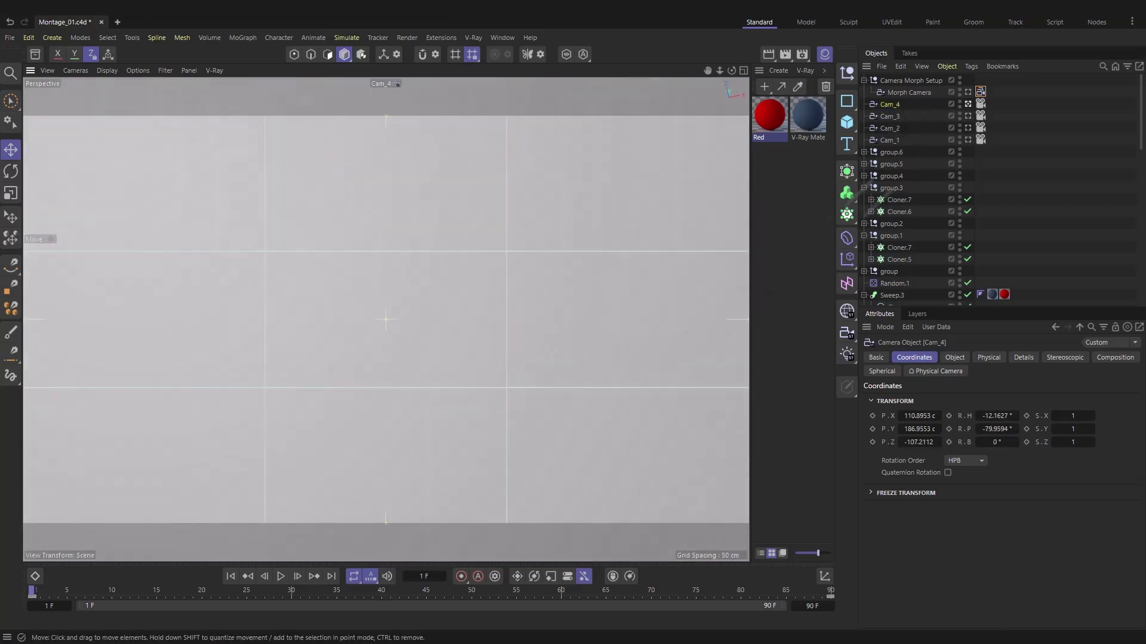
{"action": "left_click", "coordinate": [967, 93]}
{"action": "left_click", "coordinate": [33, 596]}
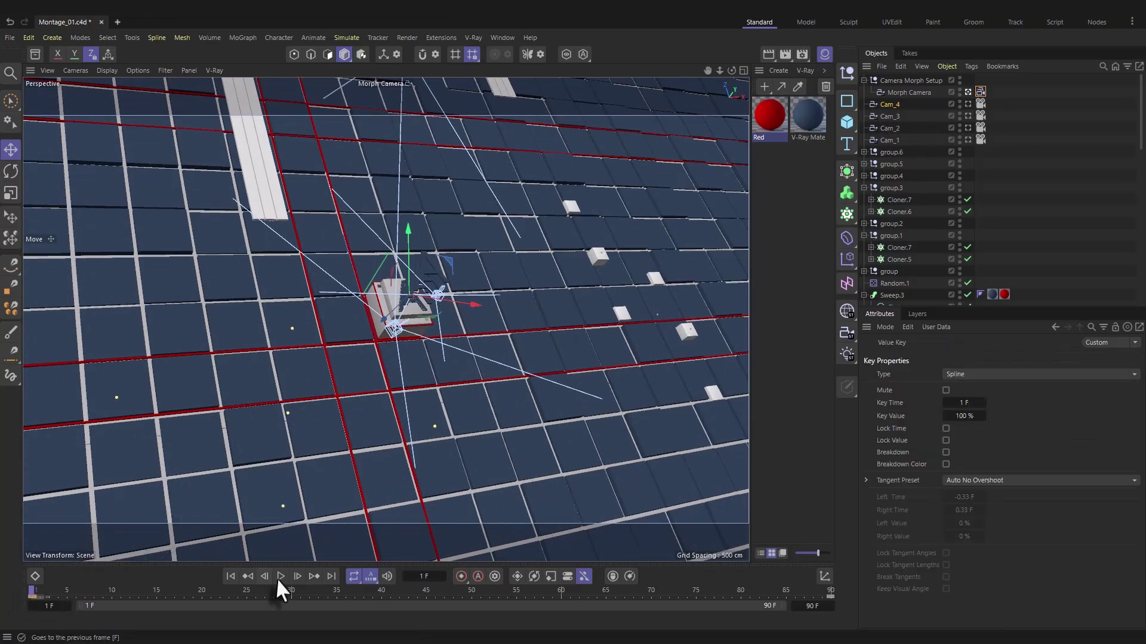
{"action": "left_click", "coordinate": [279, 576]}
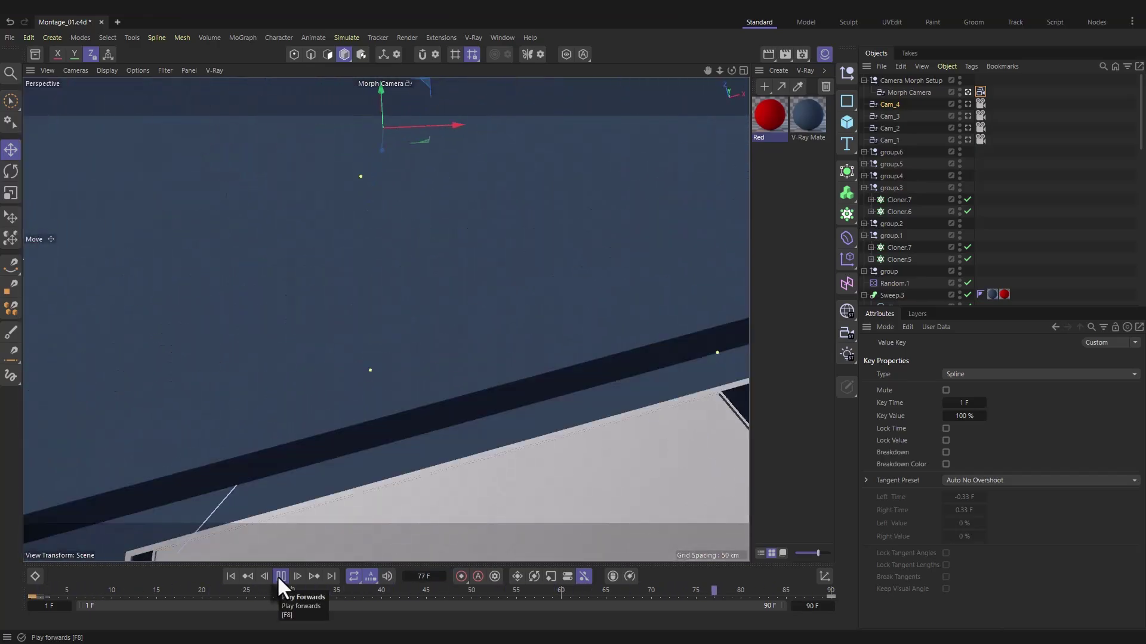
{"action": "left_click", "coordinate": [279, 577]}
Step: Extend the timeline to 120 frames, move the ending Blend keyframe to frame 120 and return to frame 1
{"action": "left_click", "coordinate": [811, 606]}
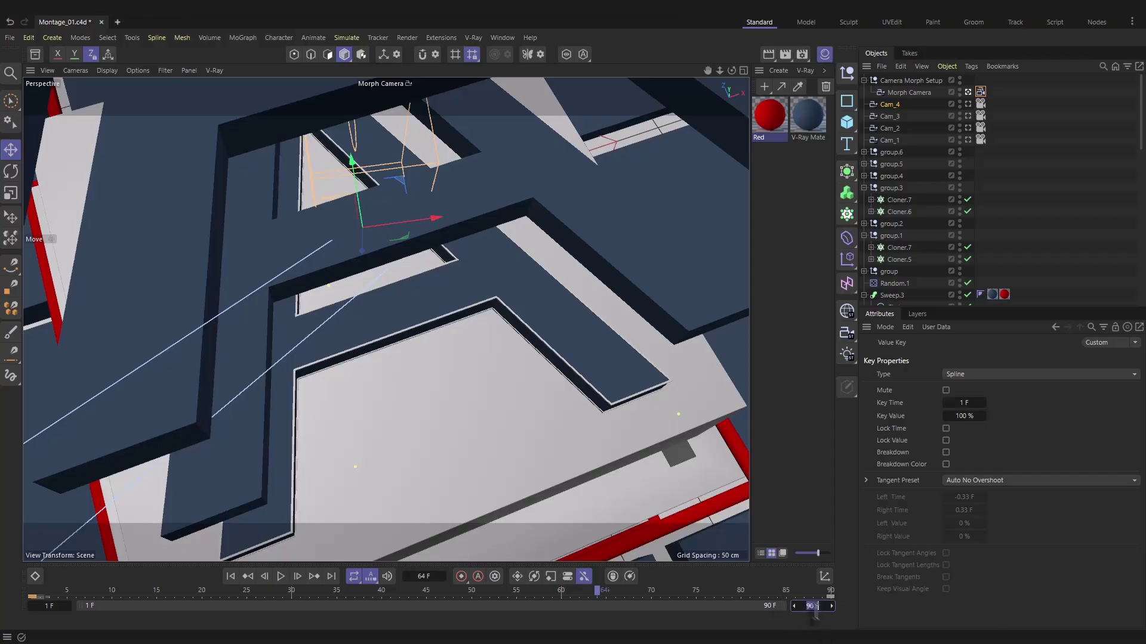
{"action": "type", "text": "120"}
{"action": "key", "text": "Return"}
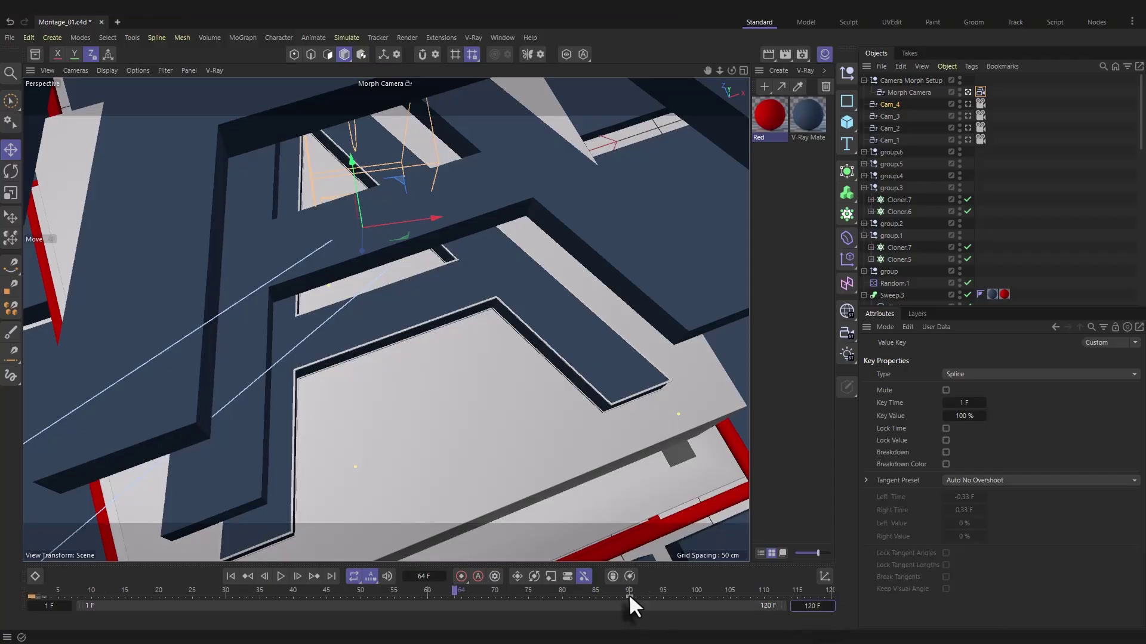
{"action": "left_click_drag", "start_coordinate": [629, 595], "coordinate": [831, 597]}
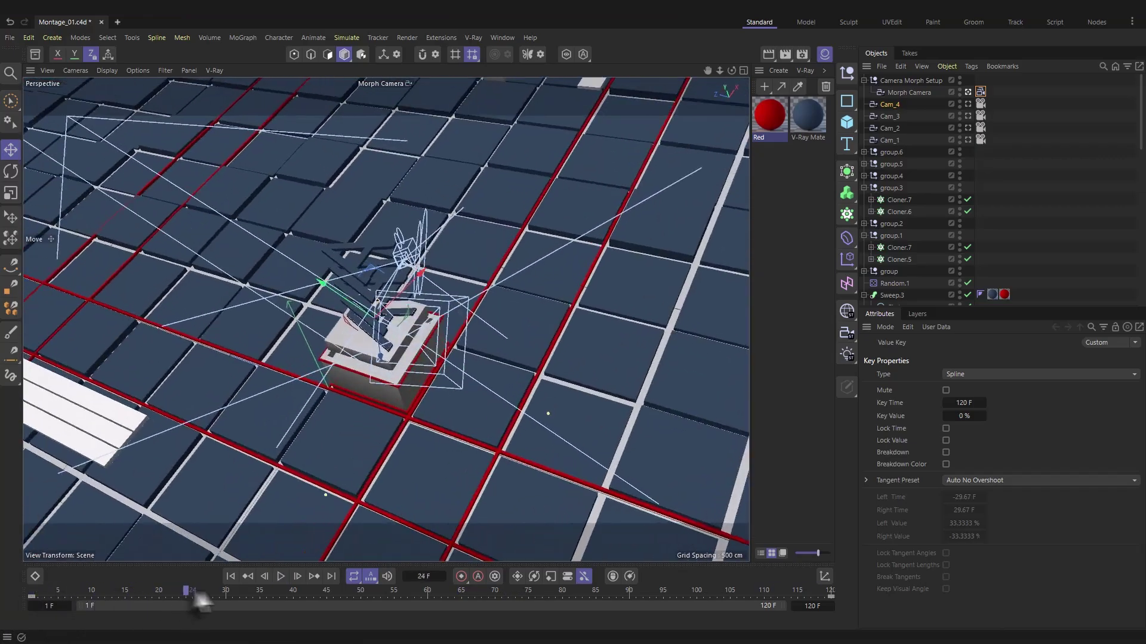
{"action": "mouse_move", "coordinate": [1, 616]}
{"action": "left_mouse_down"}
{"action": "mouse_move", "coordinate": [209, 605]}
{"action": "mouse_move", "coordinate": [3, 605]}
{"action": "left_mouse_up"}
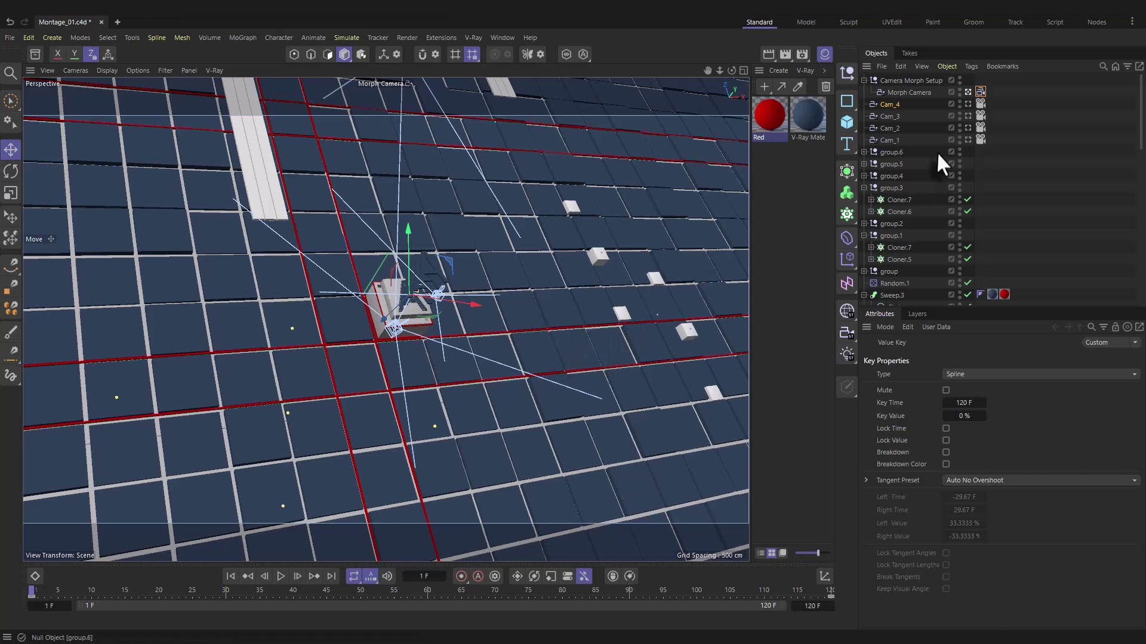
Step: Try a bank rotation (R.B) of 20° on Cam_1 and play the animation through the Morph Camera
{"action": "left_click", "coordinate": [887, 140]}
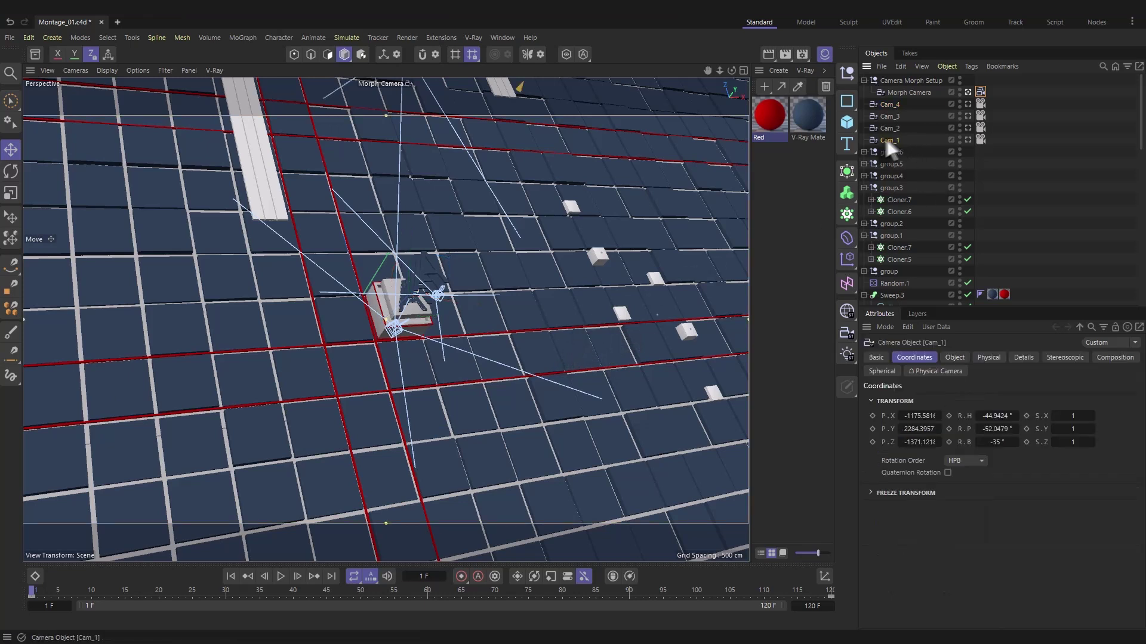
{"action": "left_click", "coordinate": [967, 139]}
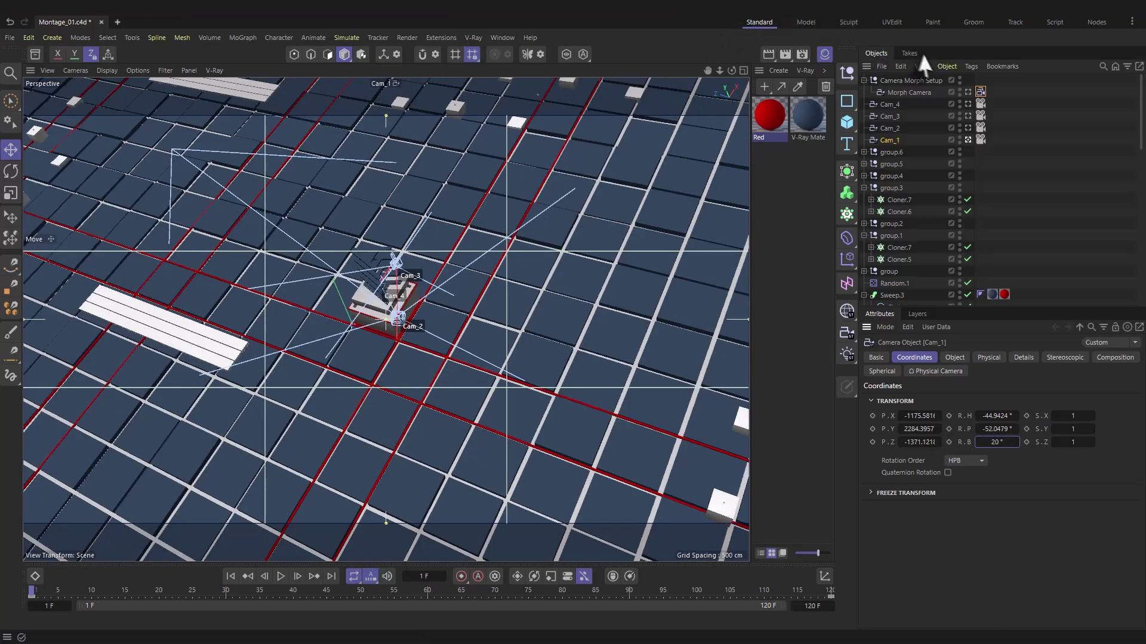
{"action": "left_click", "coordinate": [967, 92]}
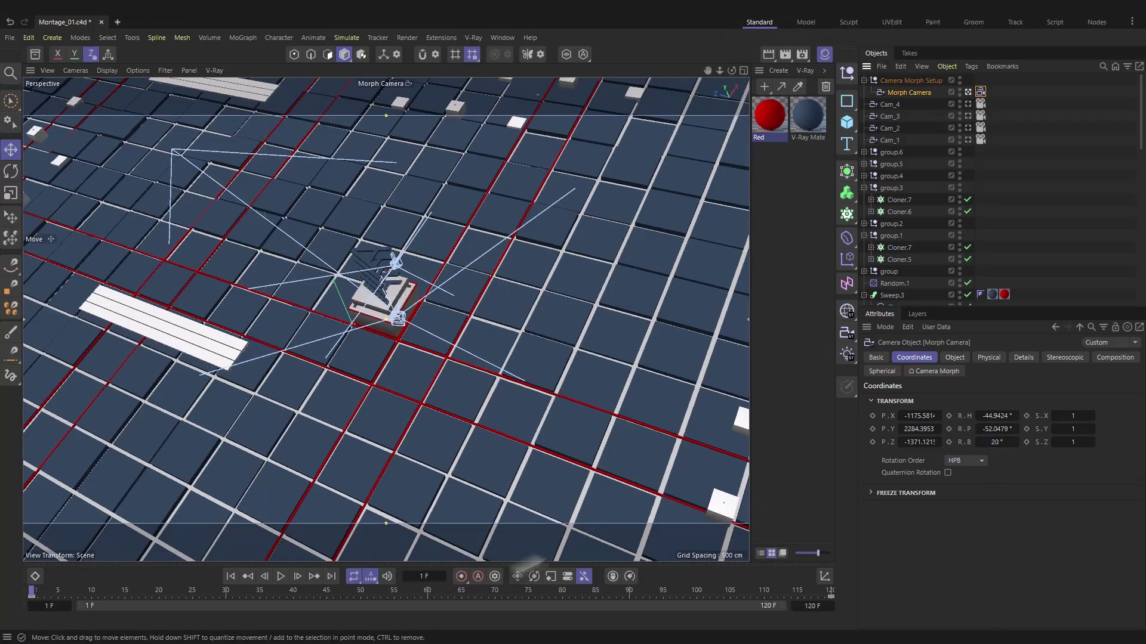
{"action": "left_click", "coordinate": [285, 577]}
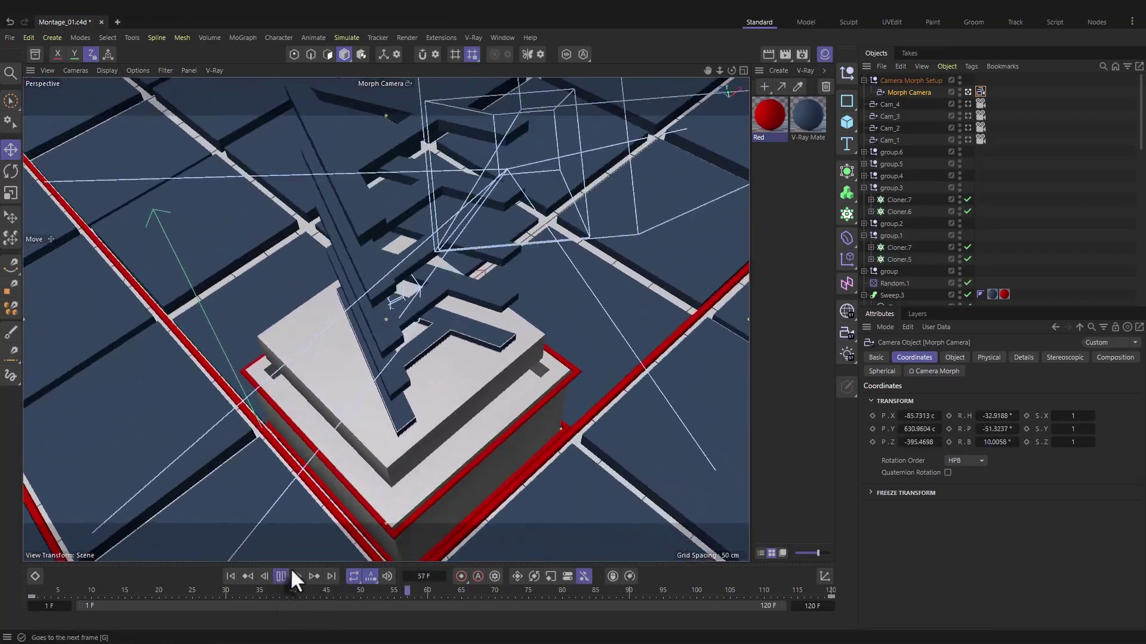
{"action": "left_click", "coordinate": [284, 575]}
{"action": "left_click", "coordinate": [32, 594]}
Step: Set Cam_1's bank rotation (R.B) to 35° and play the animation through the Morph Camera
{"action": "left_click", "coordinate": [890, 142]}
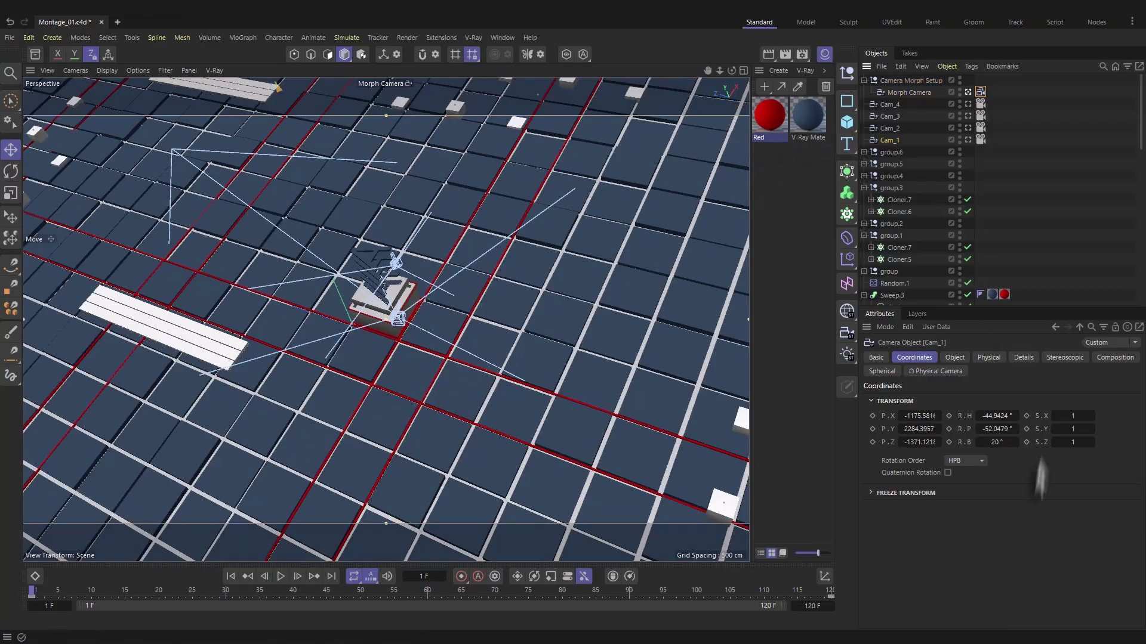
{"action": "type", "text": "35"}
{"action": "key", "text": "Return"}
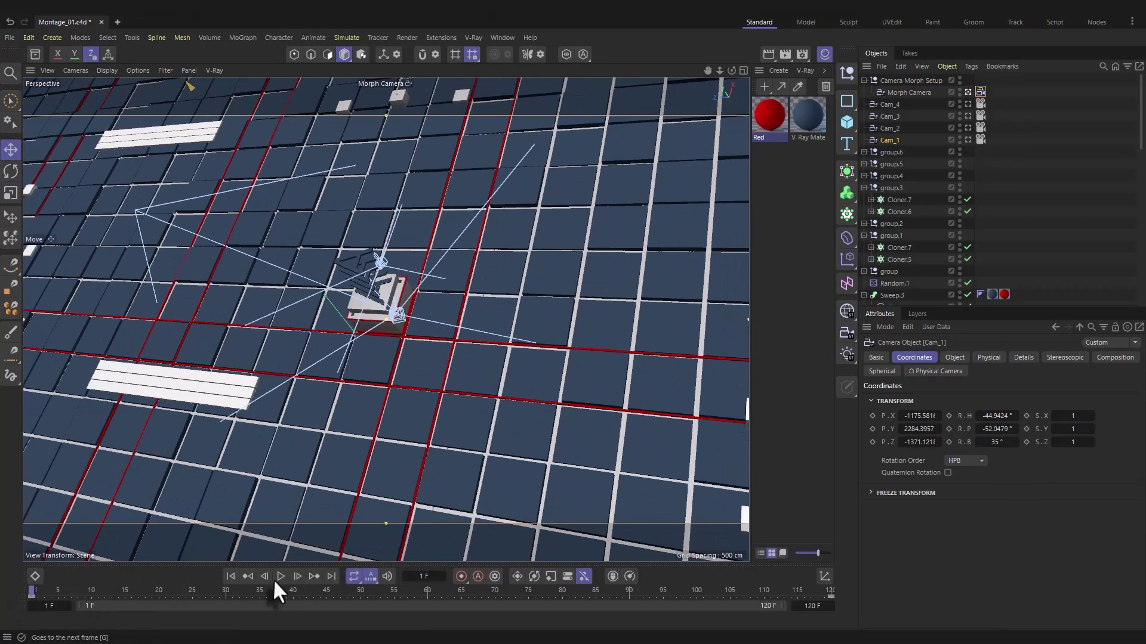
{"action": "left_click", "coordinate": [279, 575]}
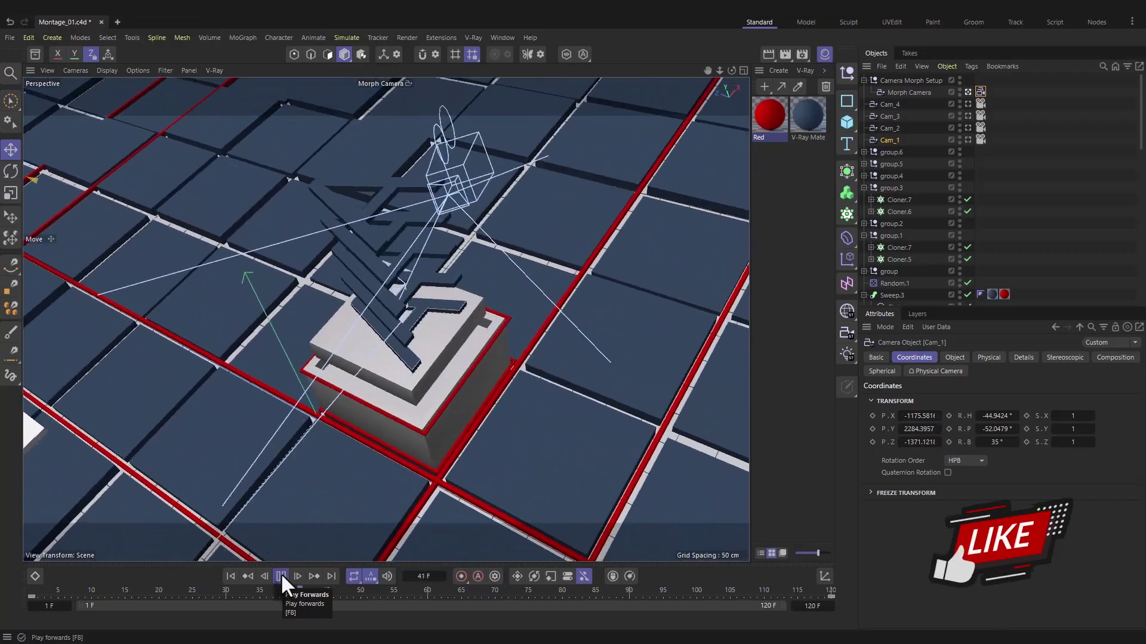
{"action": "left_click", "coordinate": [281, 577]}
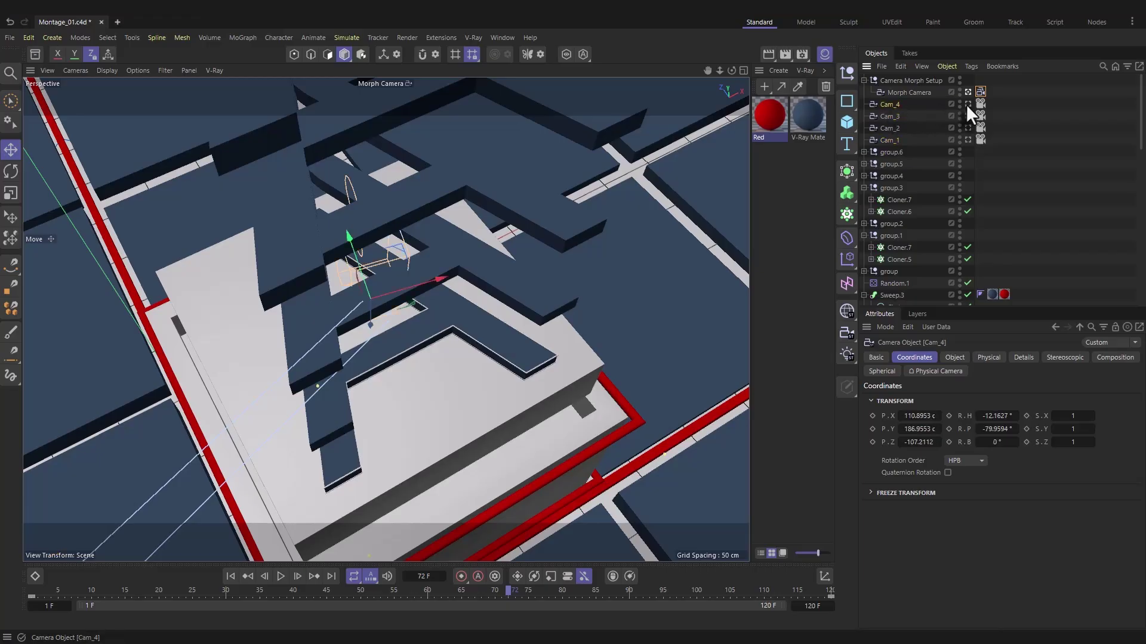
Step: Set Cam_4's bank rotation (R.B) to -35° and replay the morph animation from the start
{"action": "key", "text": "F8"}
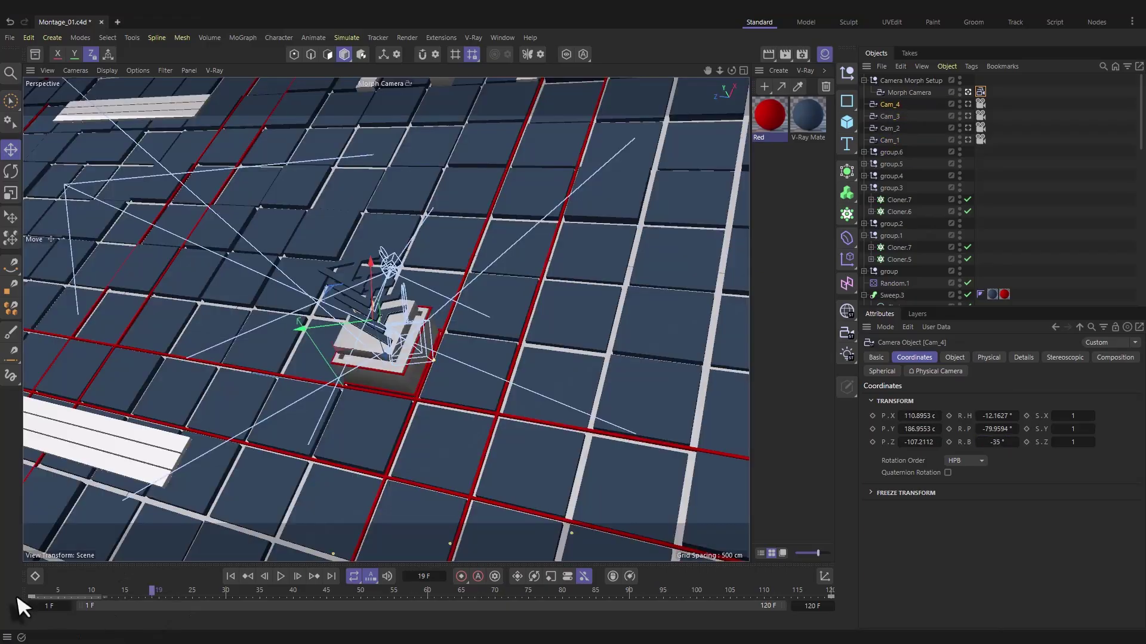
{"action": "left_click", "coordinate": [31, 595]}
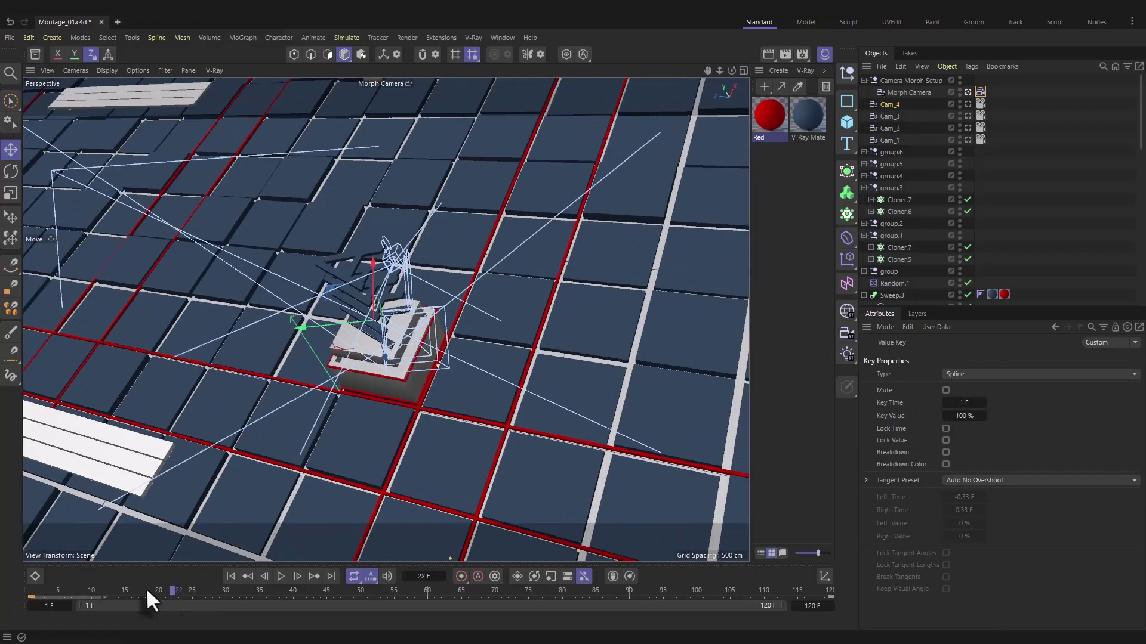
{"action": "left_click", "coordinate": [231, 577]}
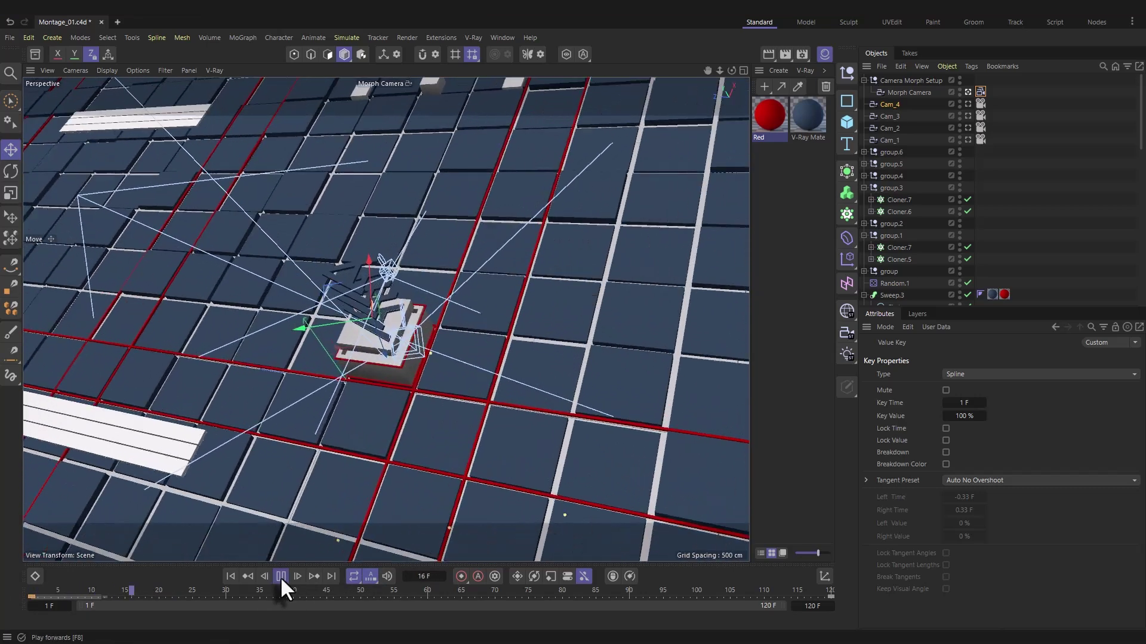